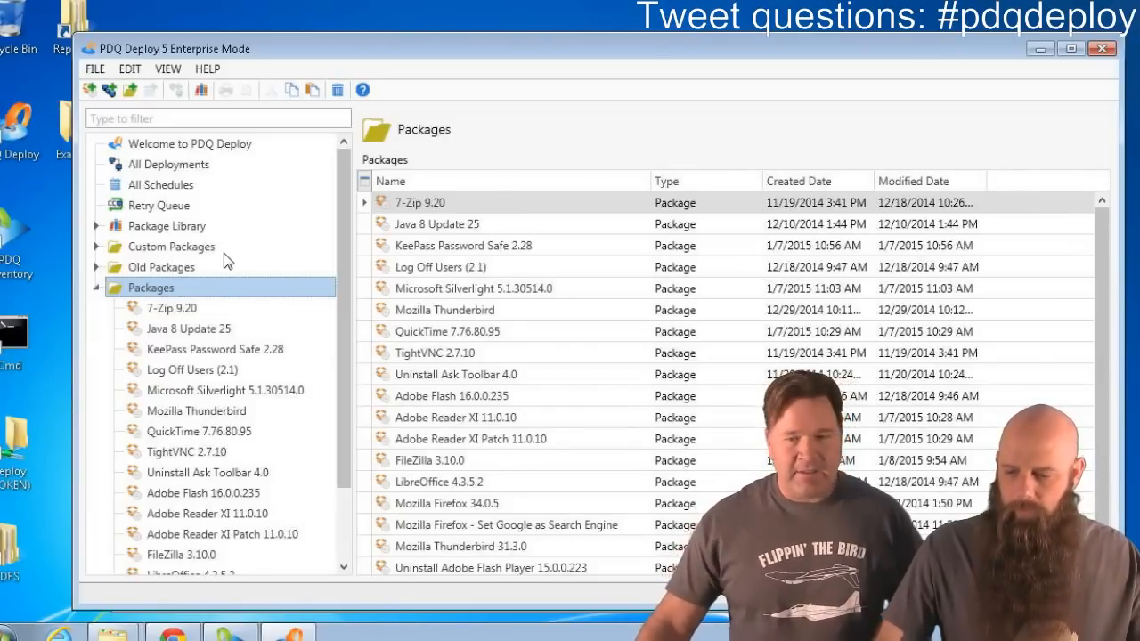
# - Create a new package named "Xen Tools" in the Custom Packages folder
pyautogui.click(126, 252)
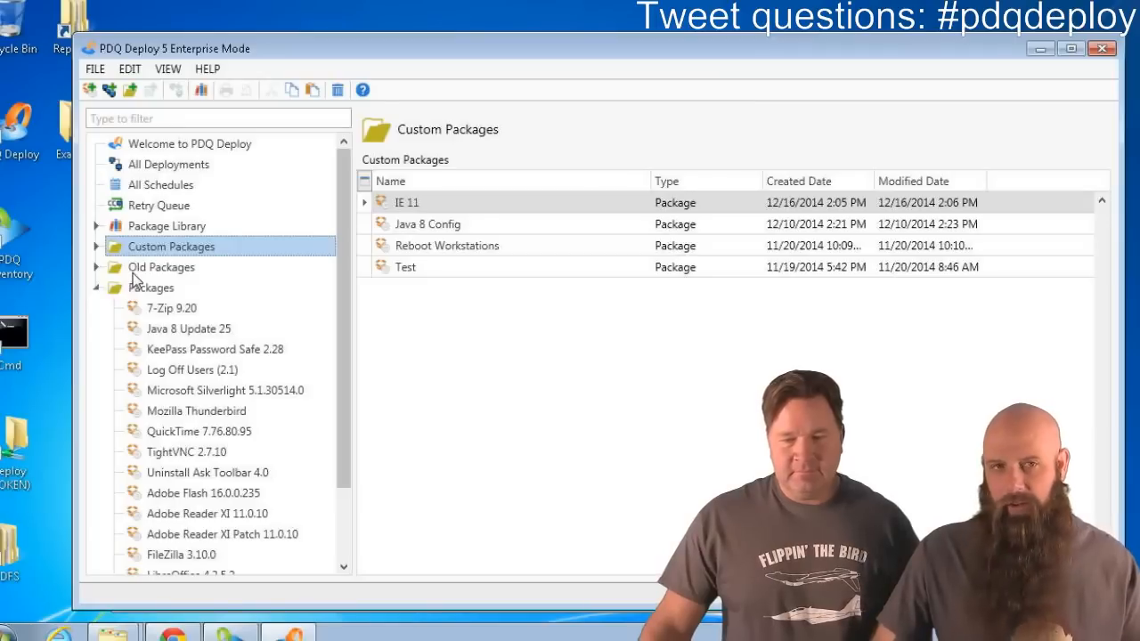
pyautogui.click(95, 92)
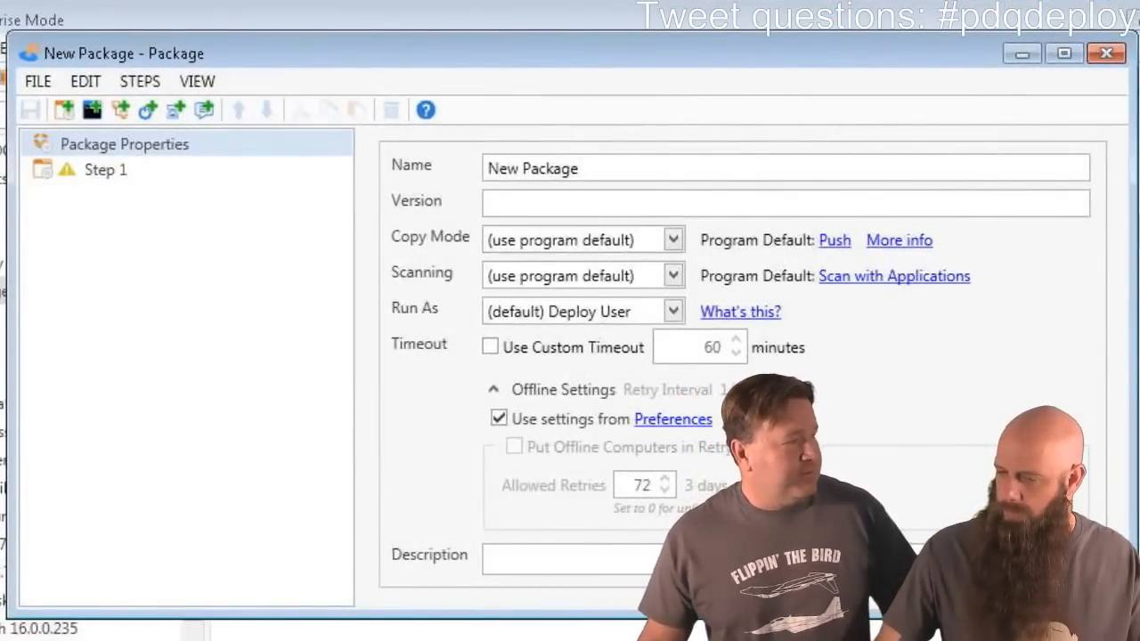
pyautogui.moveTo(621, 168); pyautogui.dragTo(445, 198)
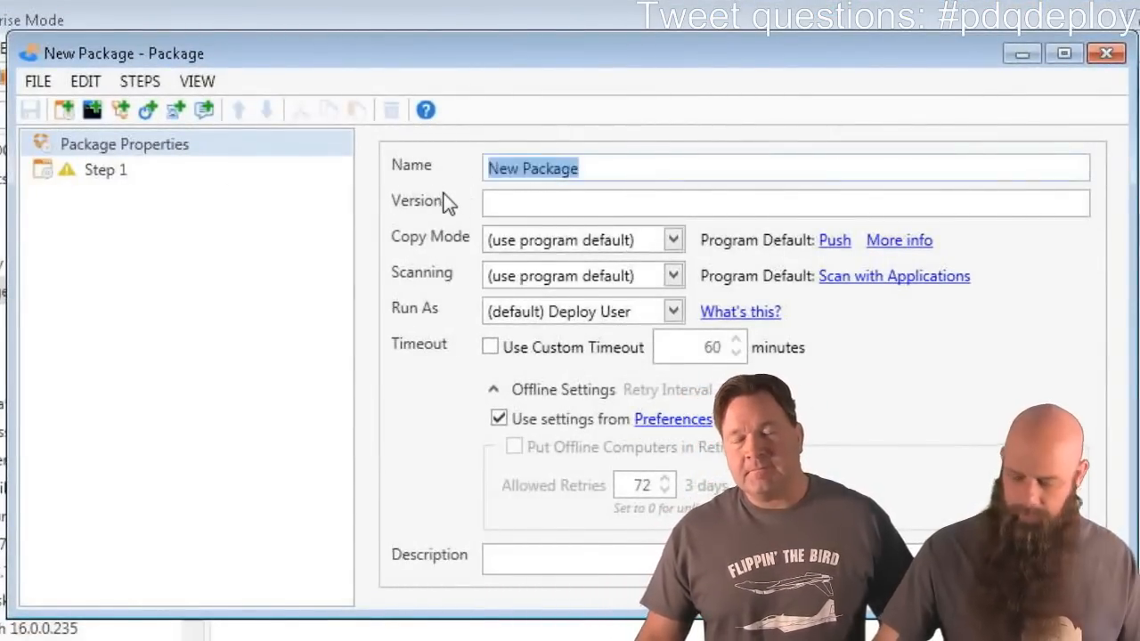
pyautogui.write('Xe')
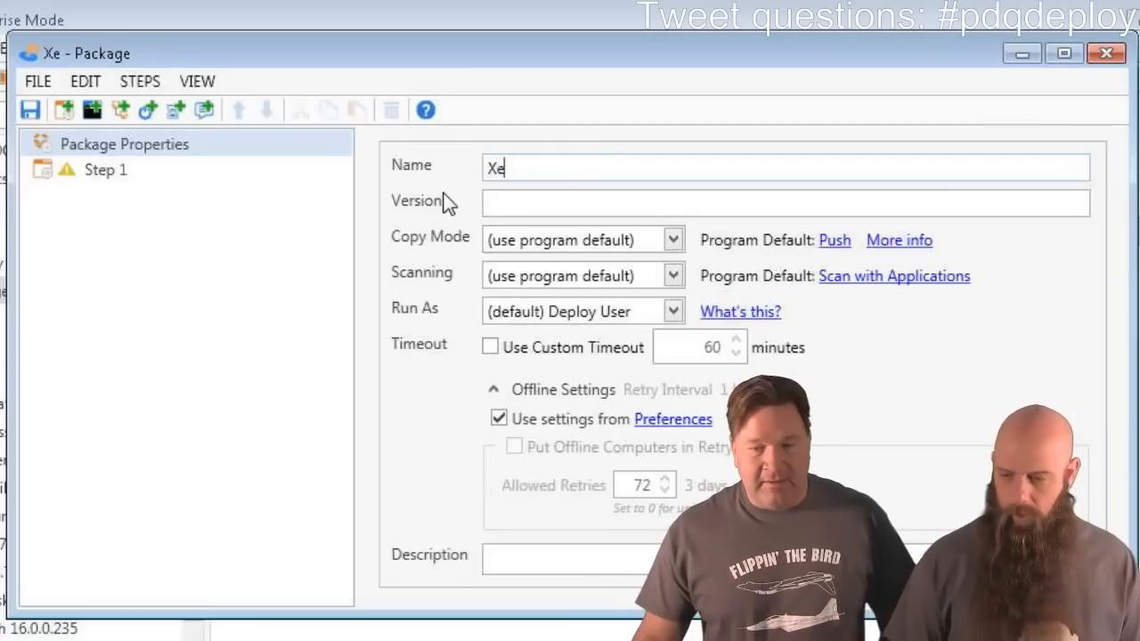
pyautogui.write('n Tools')
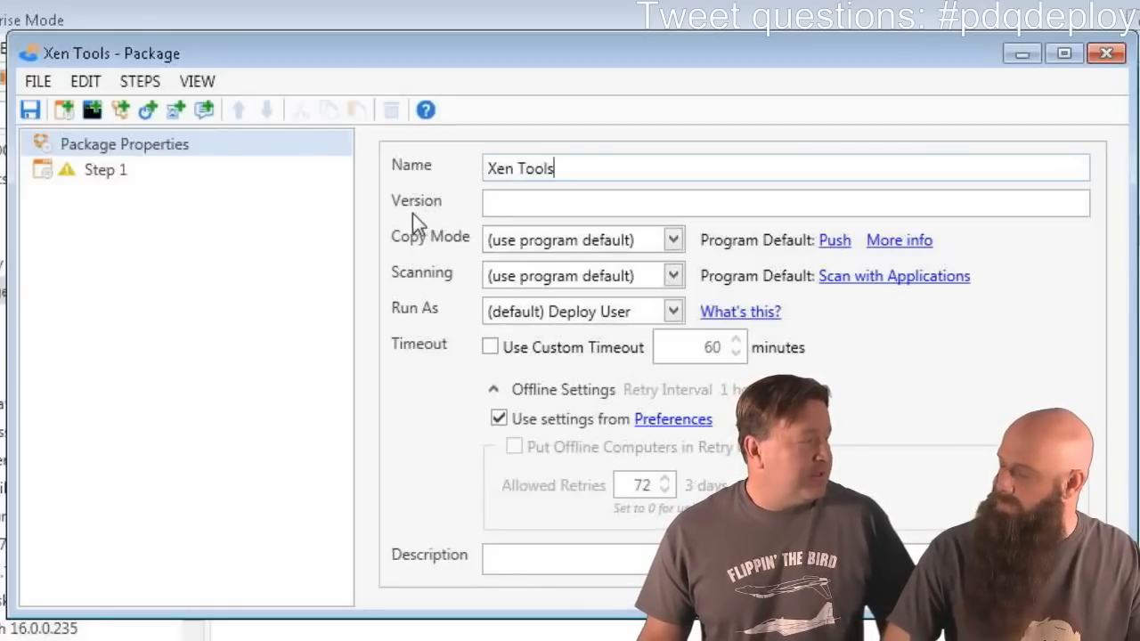
# - Set Step 1's install file to \\TOKEN\Deploy\XSTools\installwizard.msi, copying the folder path from the open network share
pyautogui.click(89, 169)
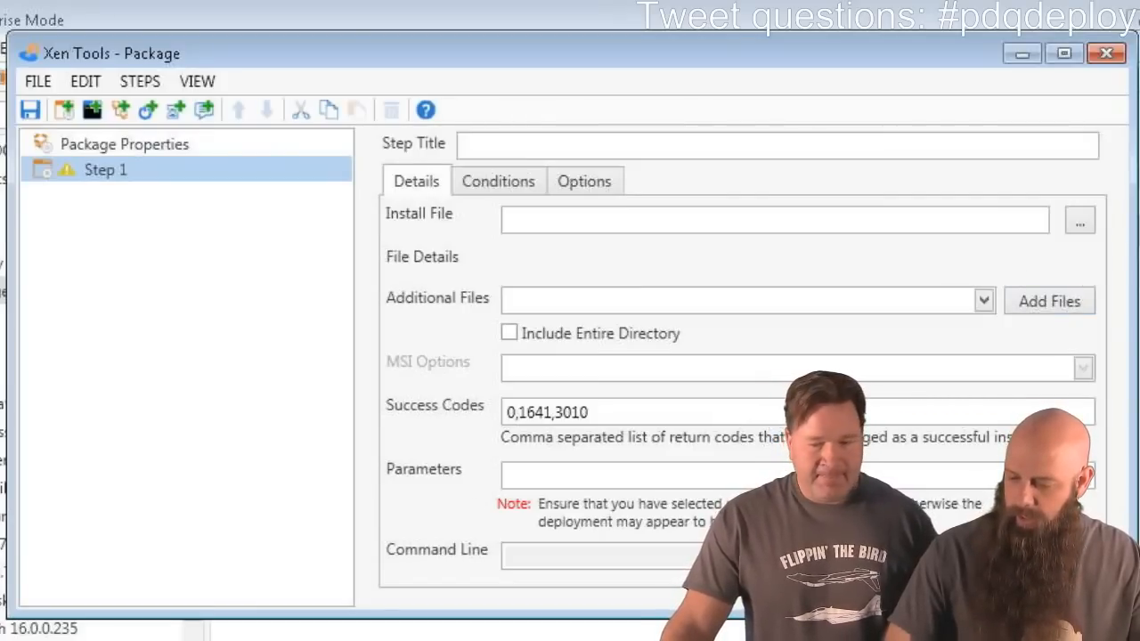
pyautogui.hotkey('alt', 'Tab')
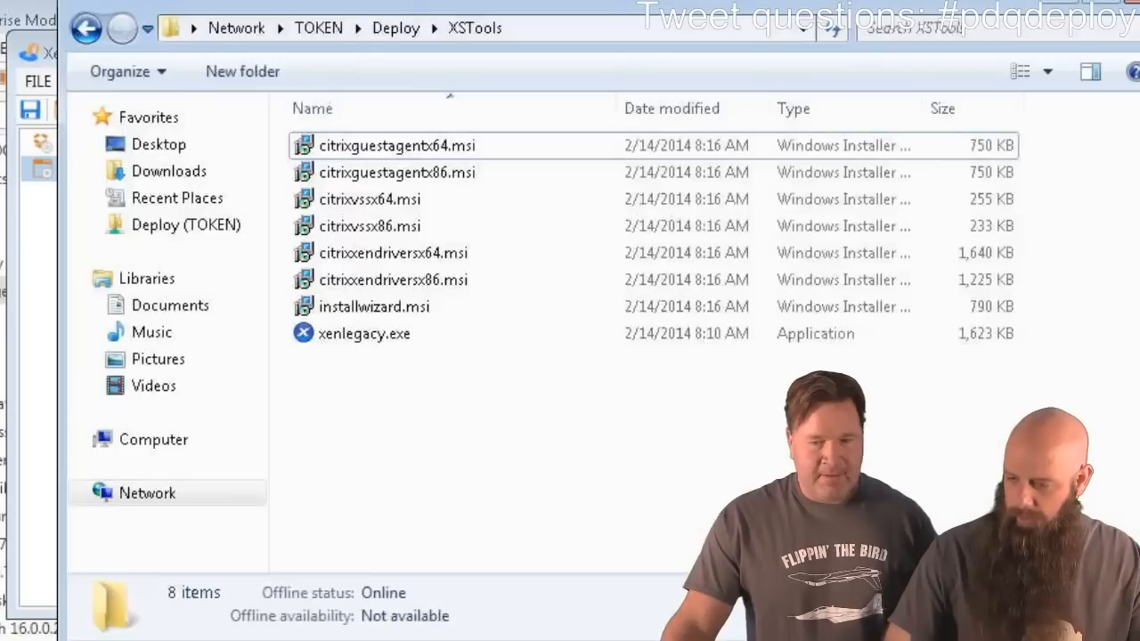
pyautogui.click(528, 34)
pyautogui.hotkey('ctrl', 'c')
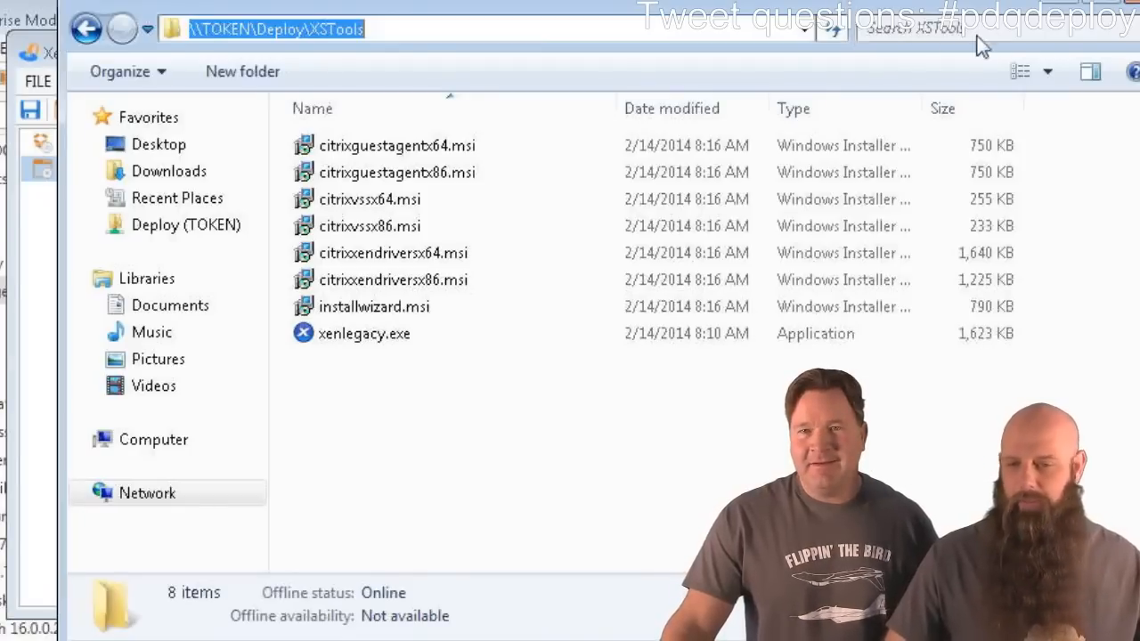
pyautogui.click(1063, 7)
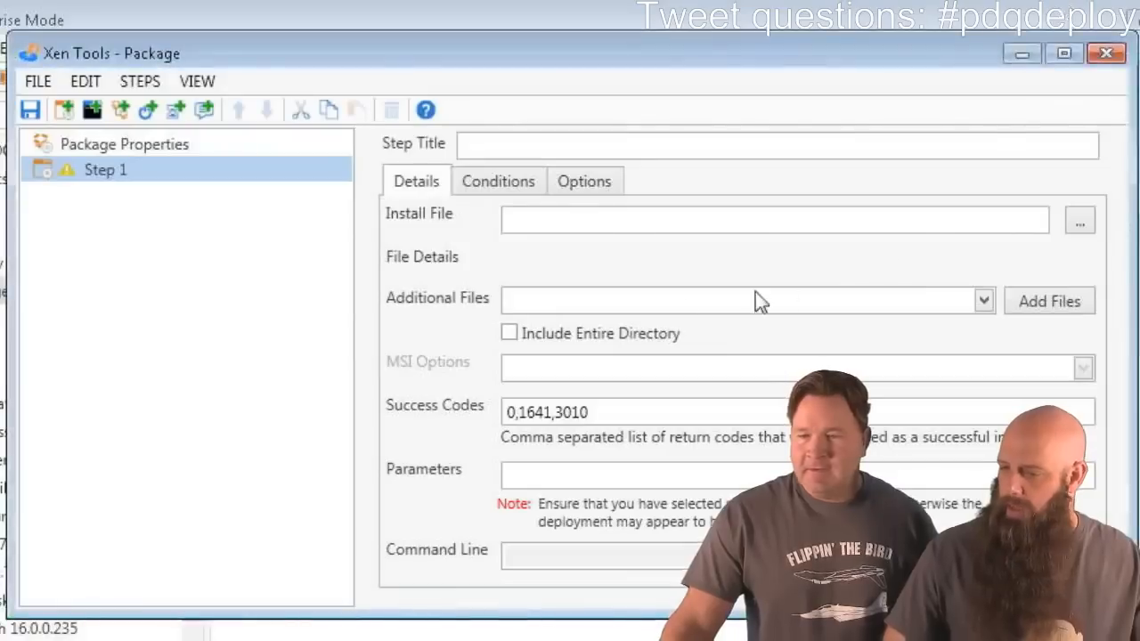
pyautogui.click(592, 216)
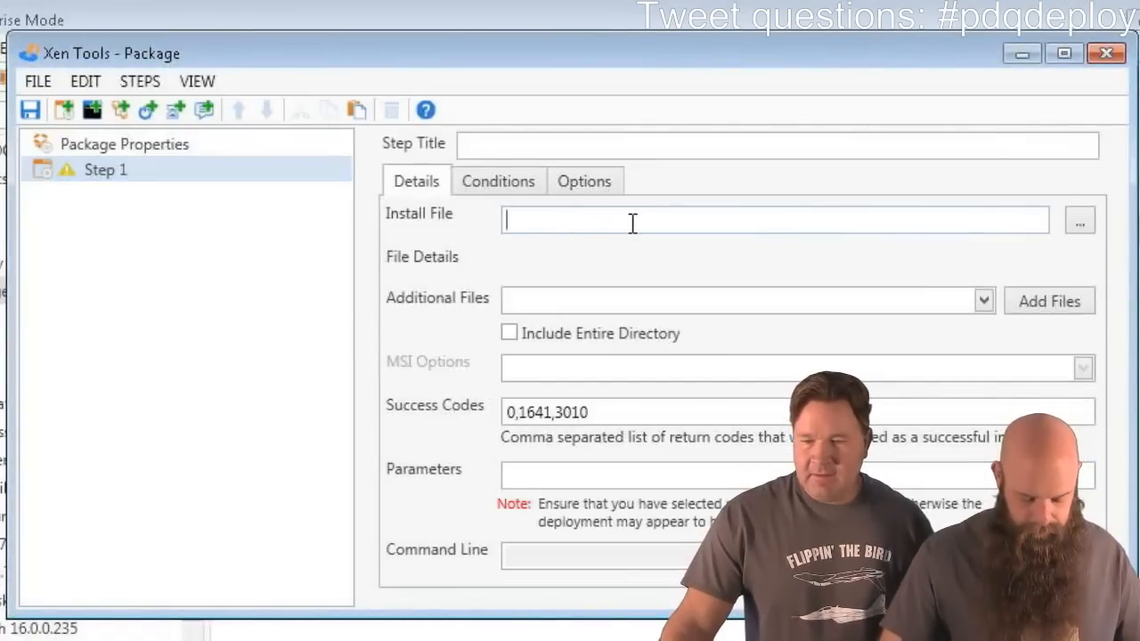
pyautogui.hotkey('ctrl', 'v')
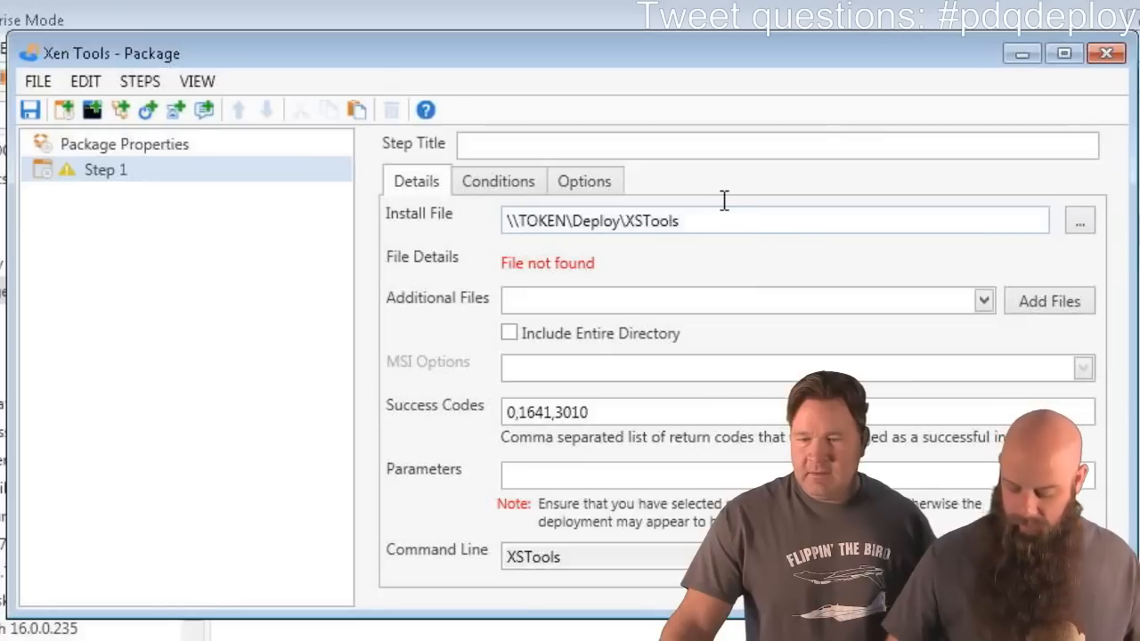
pyautogui.write('\\')
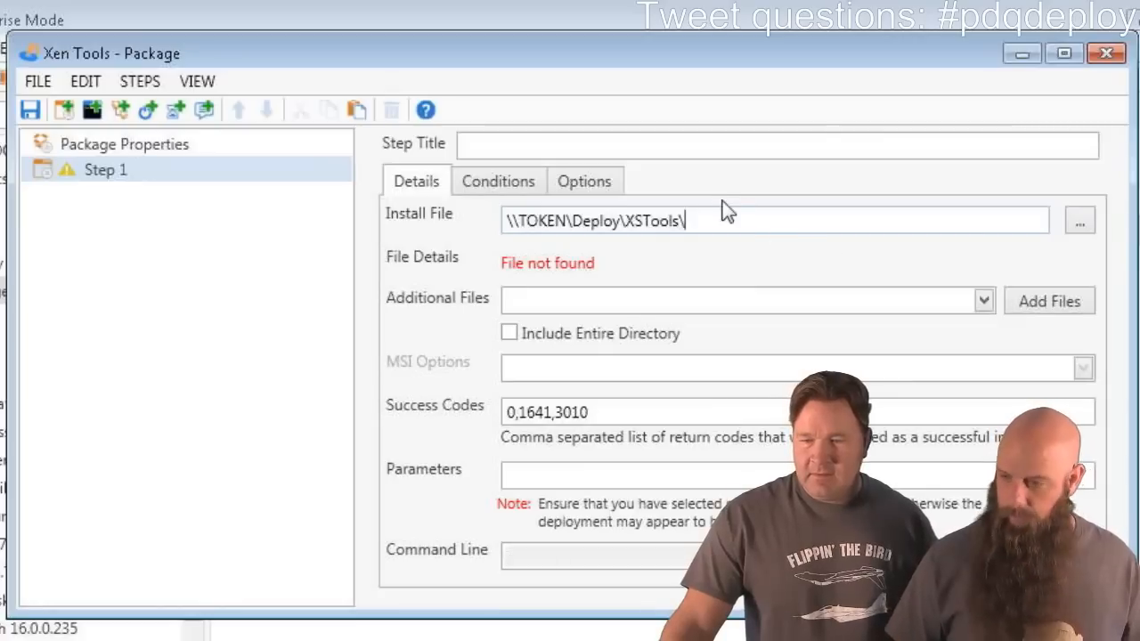
pyautogui.click(1080, 223)
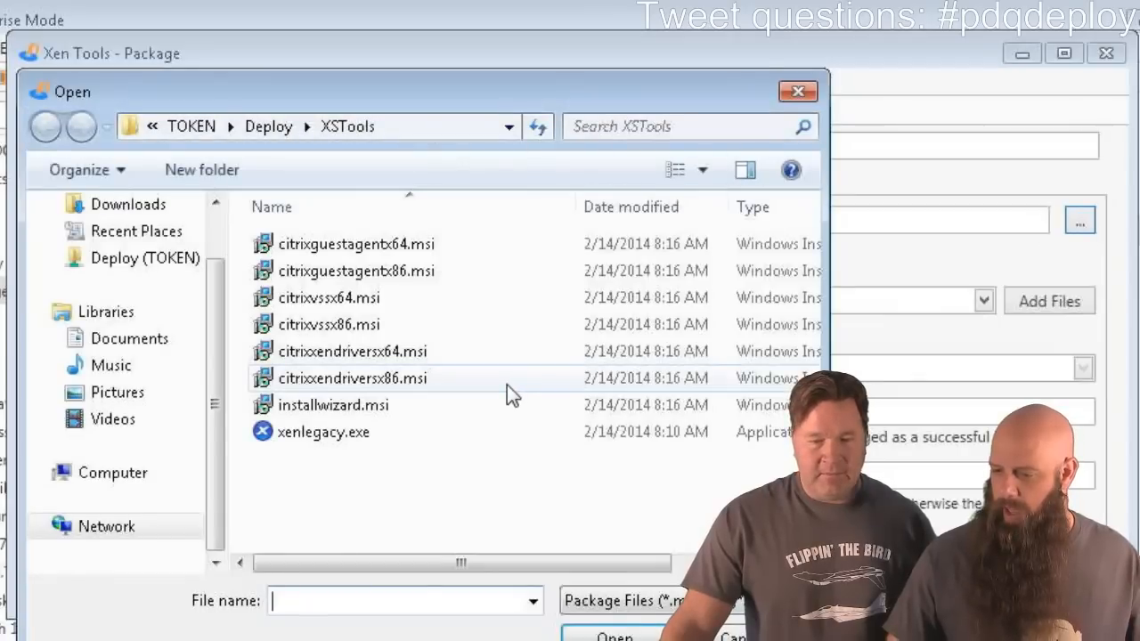
pyautogui.click(382, 415)
pyautogui.click(614, 636)
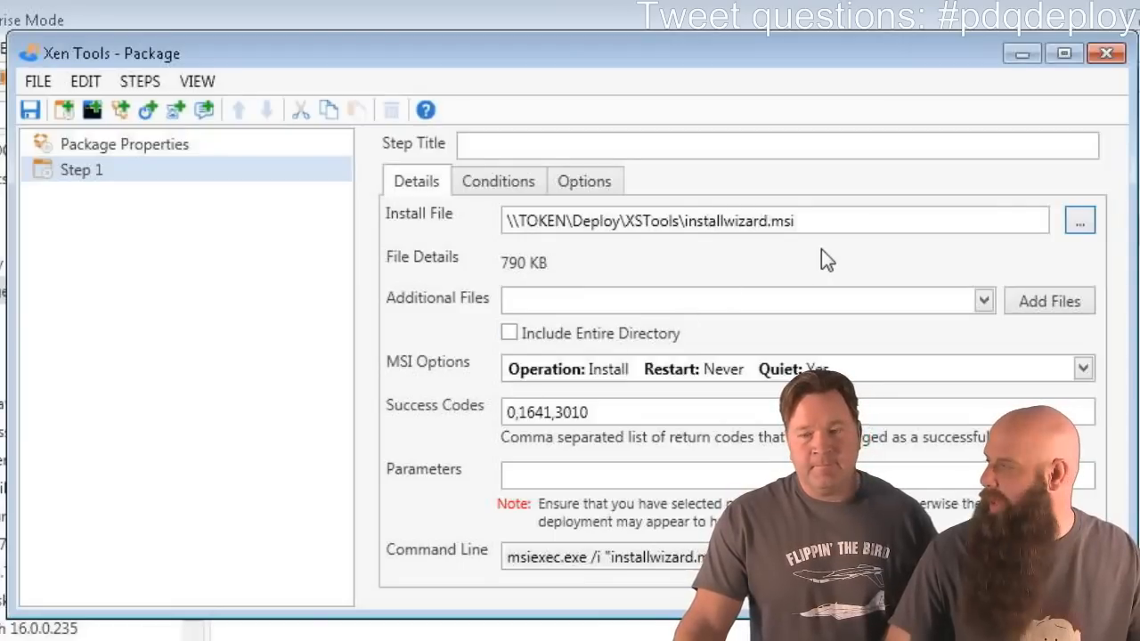
# - Review Step 1's MSI options, include the installer's entire directory, and save the package
pyautogui.click(1082, 368)
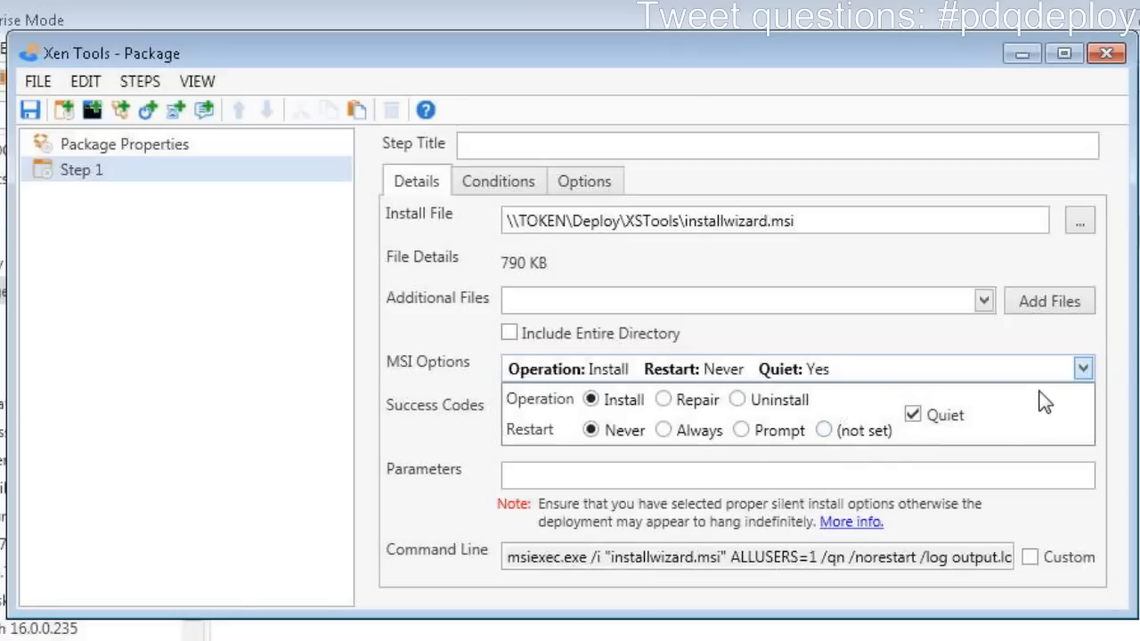
pyautogui.click(1022, 368)
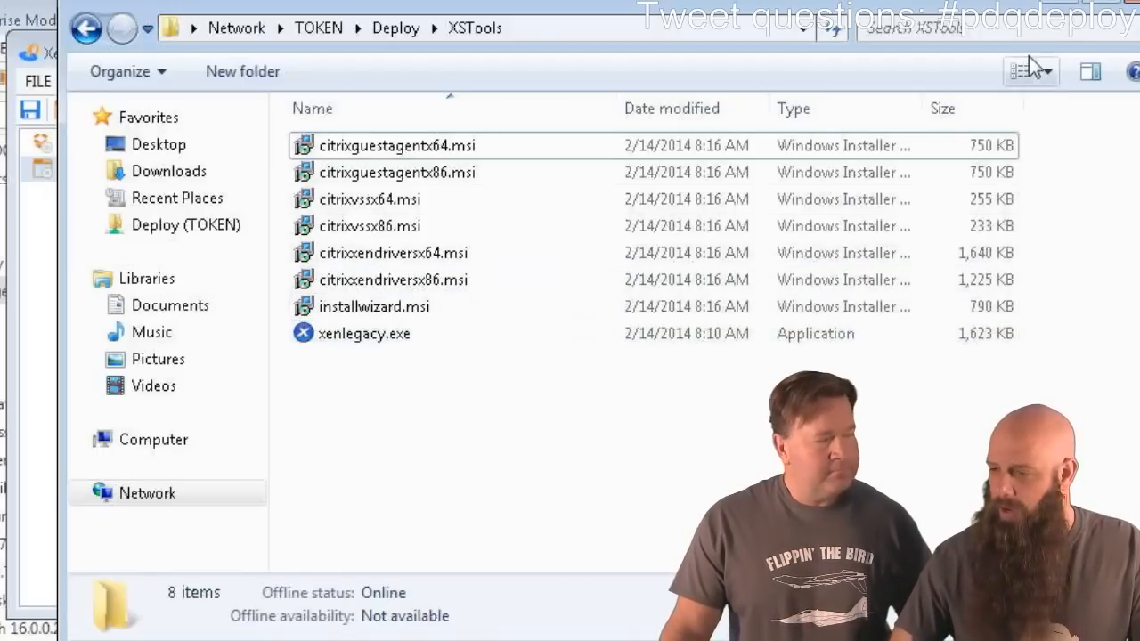
pyautogui.click(1064, 3)
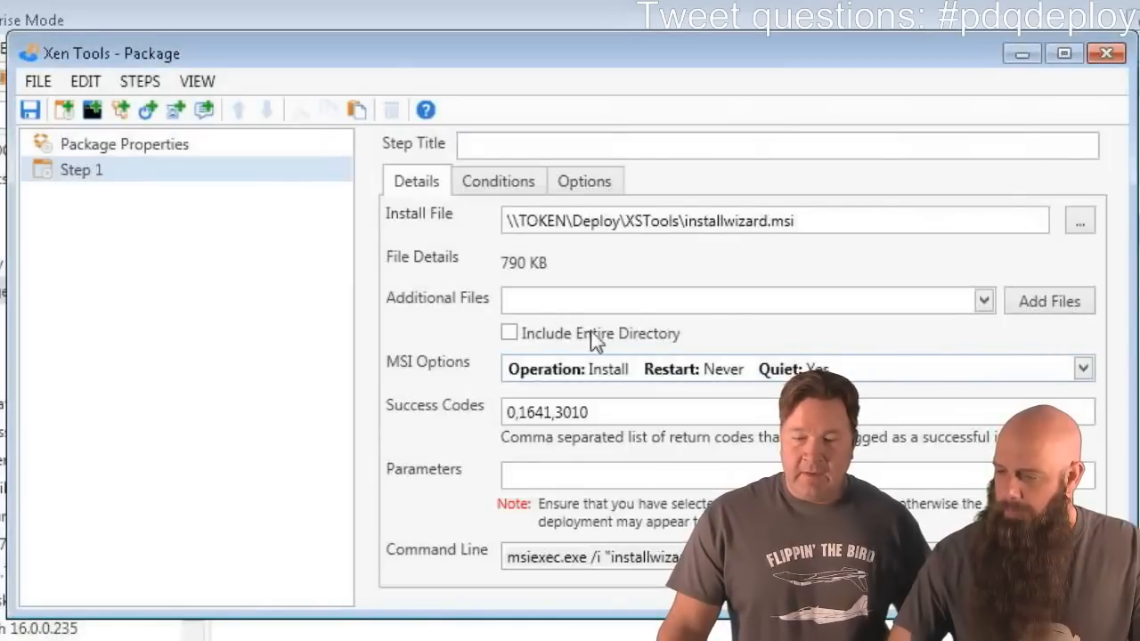
pyautogui.click(523, 334)
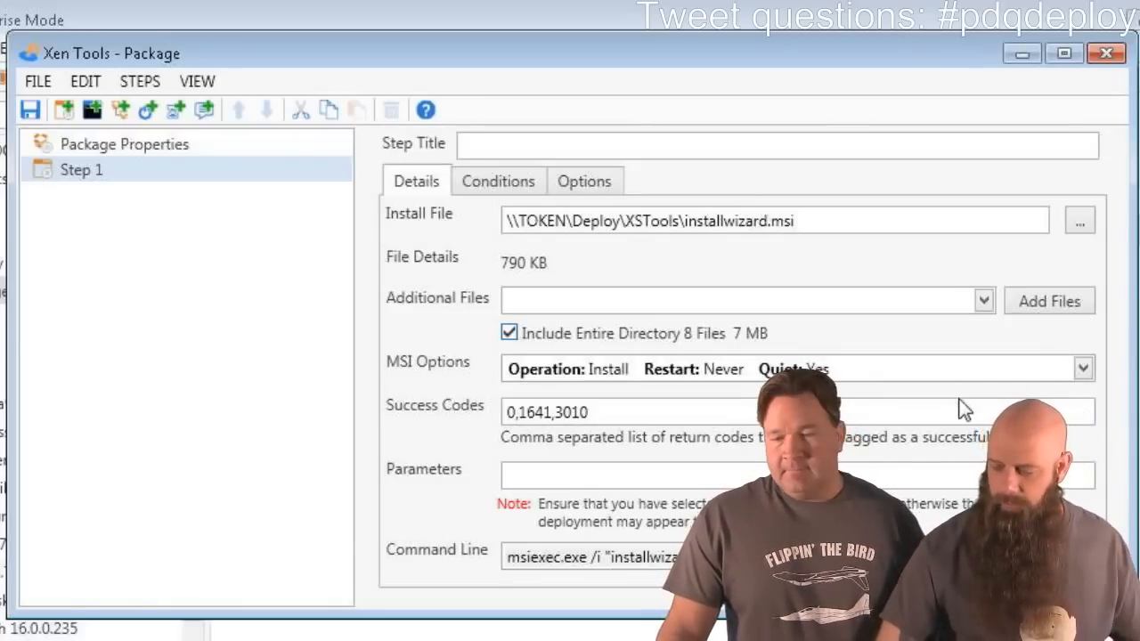
pyautogui.click(524, 472)
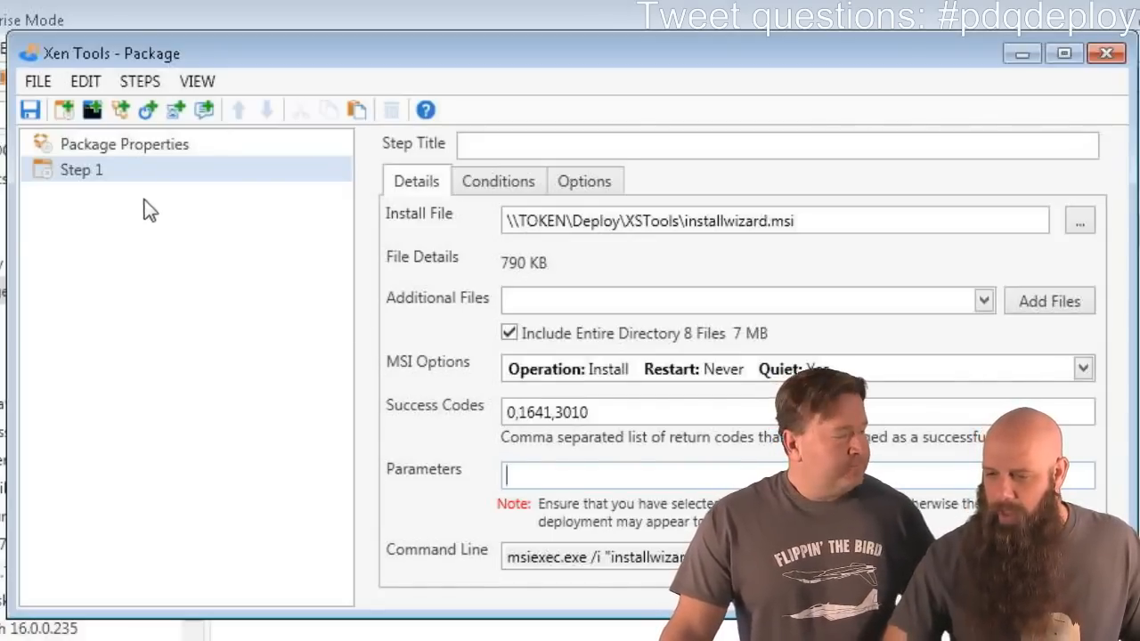
pyautogui.click(29, 111)
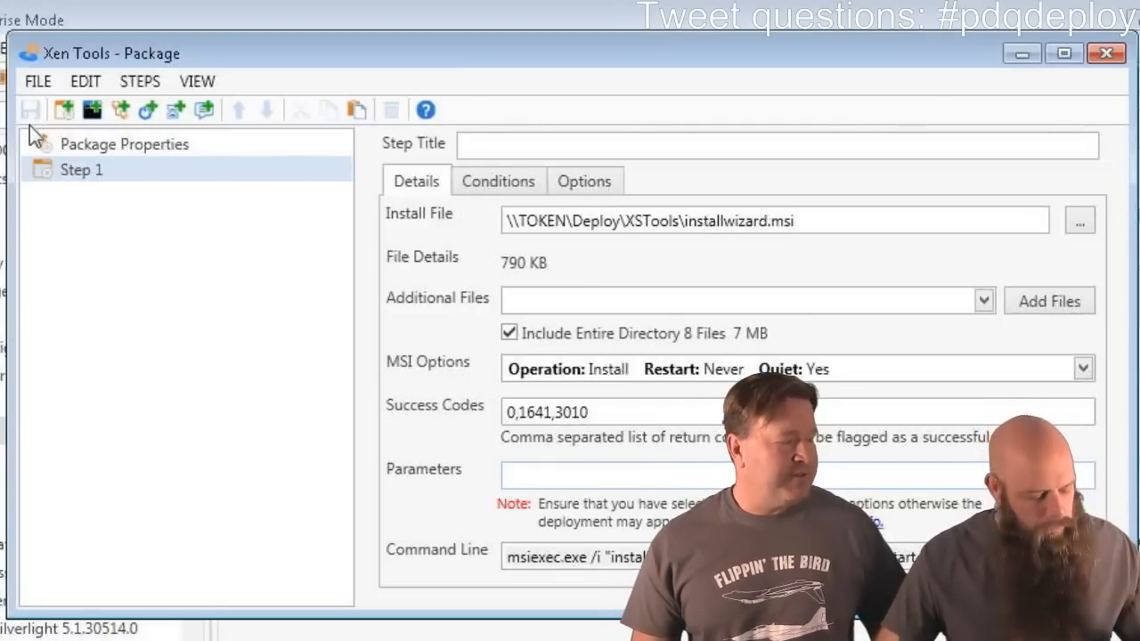
# - Add a Reboot step with 3 seconds before reboot, view its conditions, then save and close the package
pyautogui.click(149, 113)
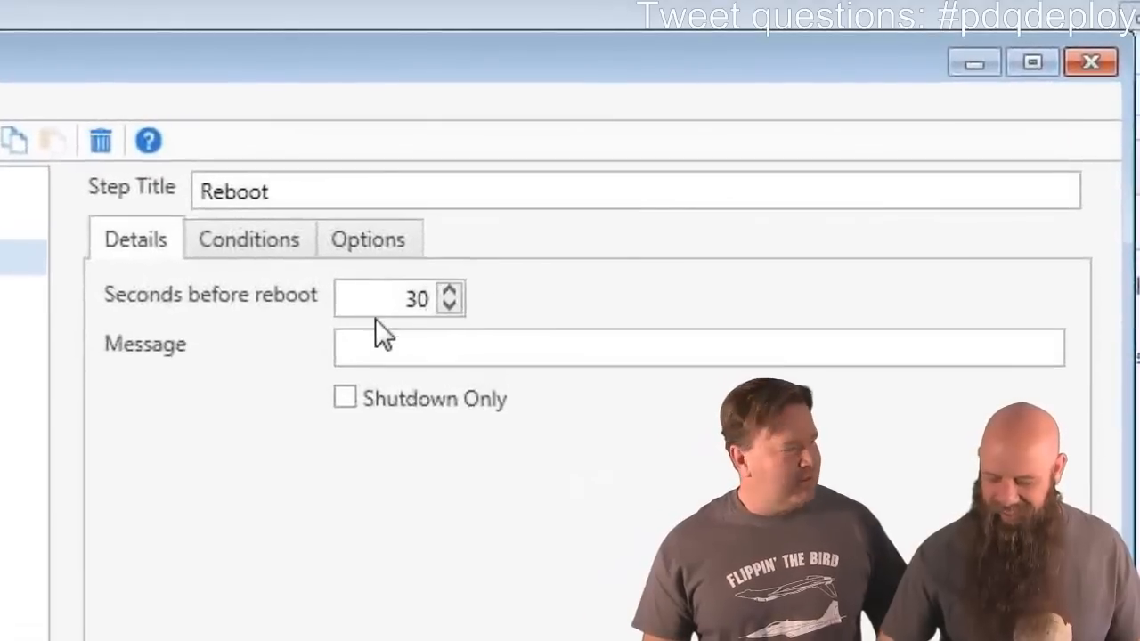
pyautogui.moveTo(408, 305); pyautogui.dragTo(443, 310)
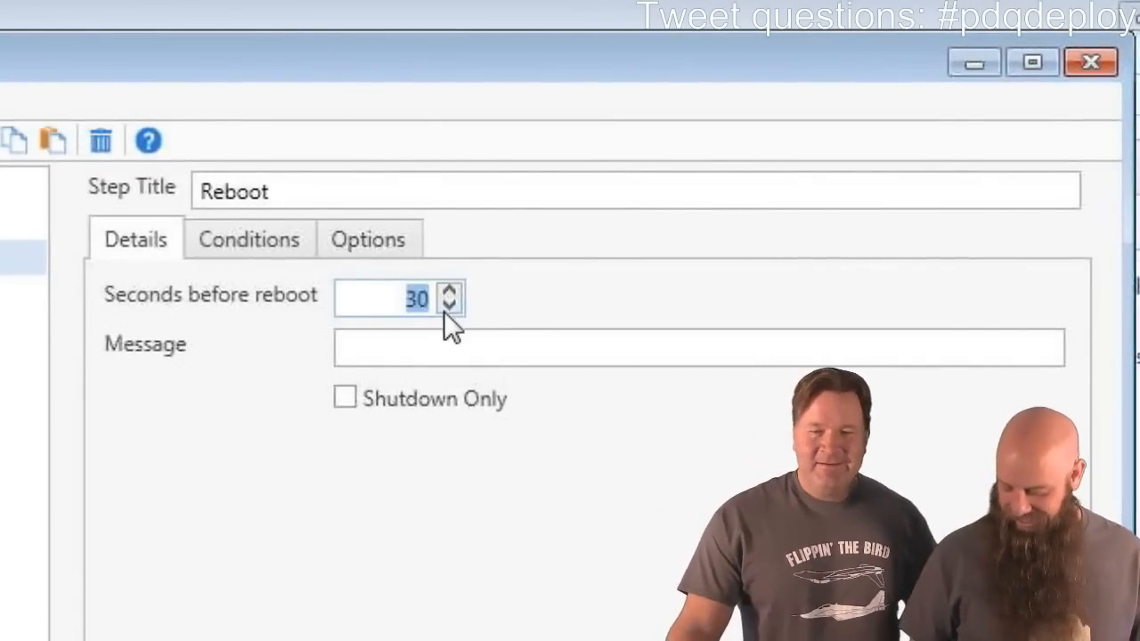
pyautogui.write('3')
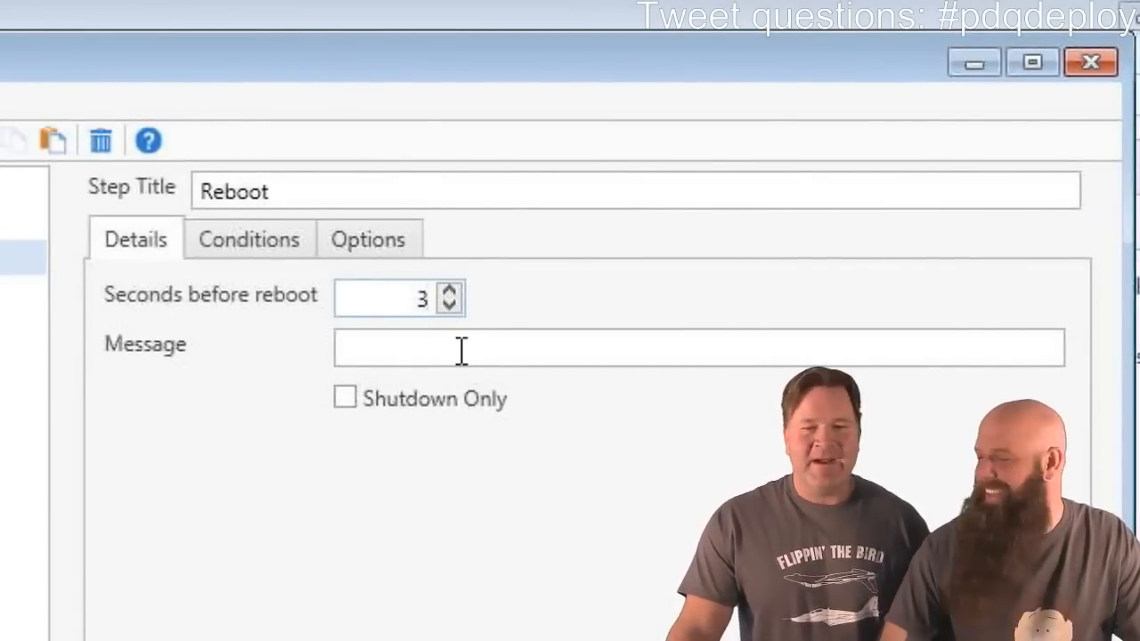
pyautogui.click(245, 236)
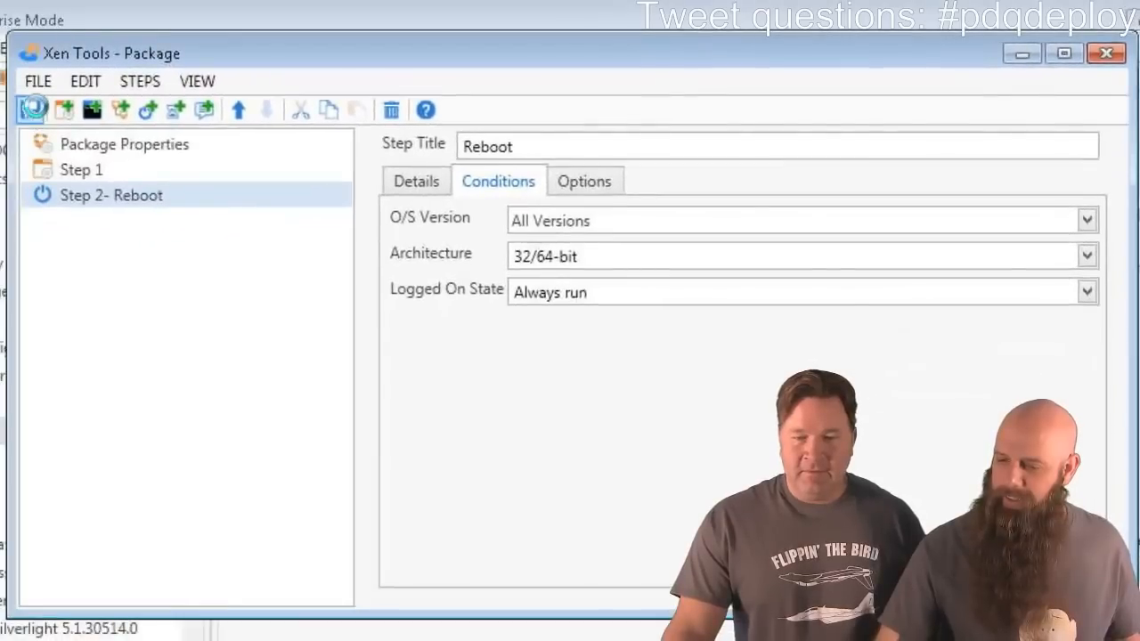
pyautogui.click(33, 109)
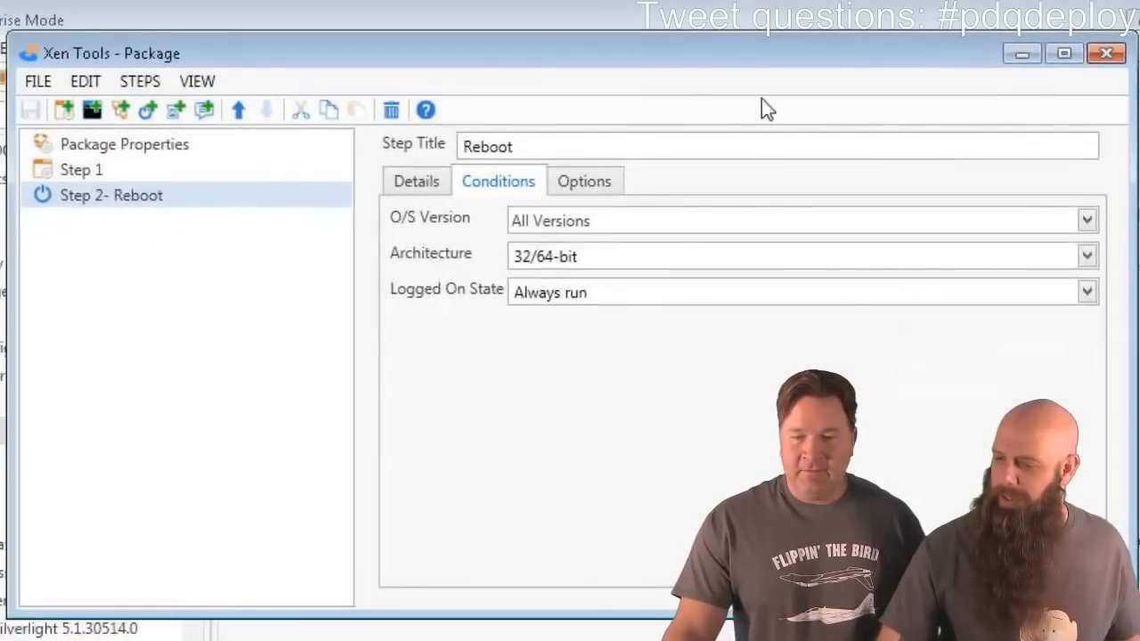
pyautogui.click(1107, 55)
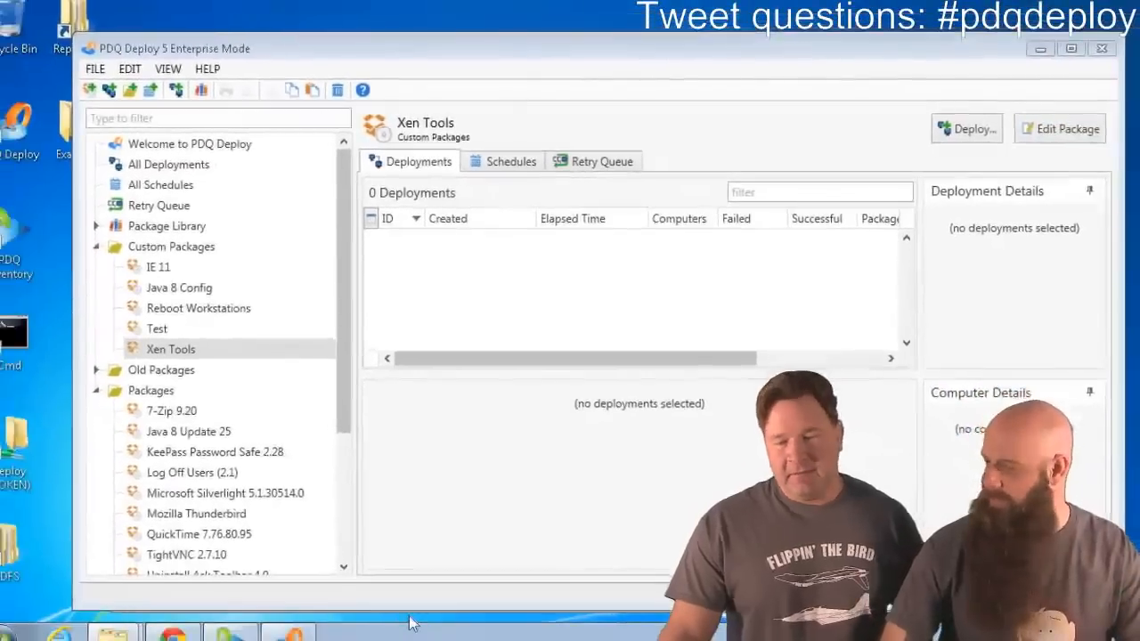
# - Deploy the Xen Tools package once to the target computer thor
pyautogui.click(179, 349)
pyautogui.click(968, 129)
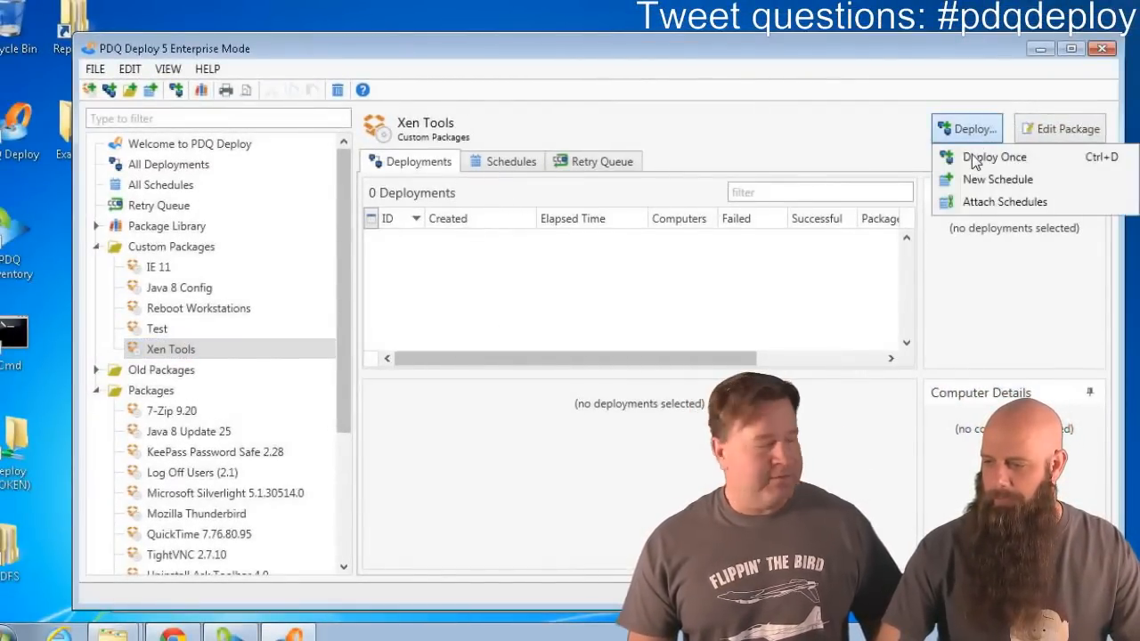
pyautogui.click(975, 155)
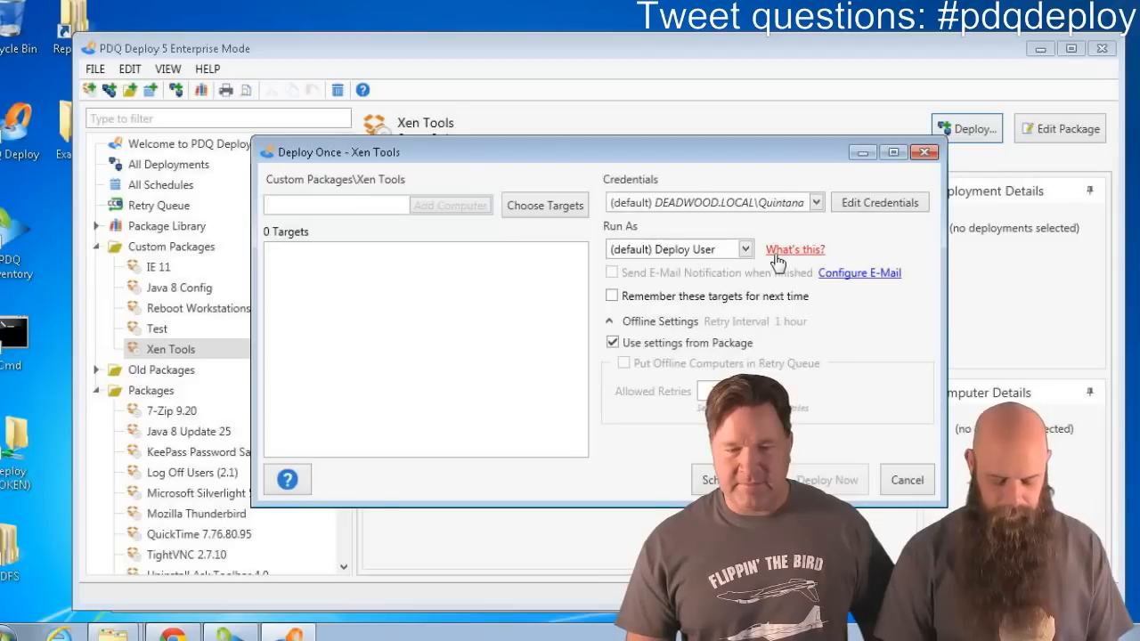
pyautogui.write('thor')
pyautogui.press('Return')
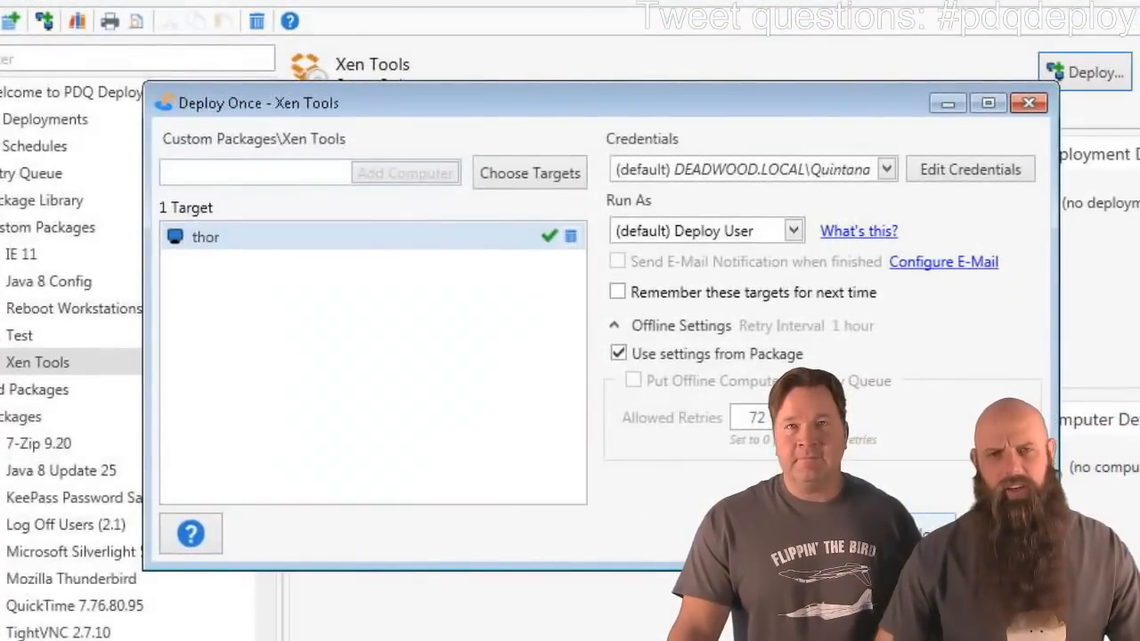
pyautogui.click(912, 532)
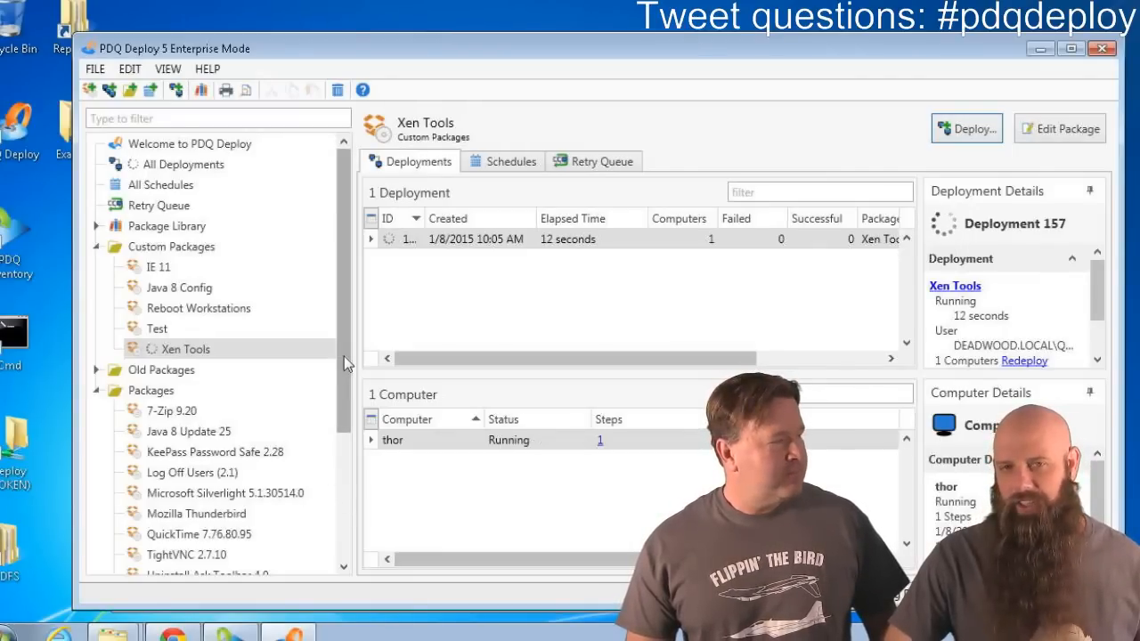
# - Open the KeePass Password Safe 2.28 package and examine the details of its Install KeePass 2 step
pyautogui.moveTo(344, 356); pyautogui.dragTo(347, 434)
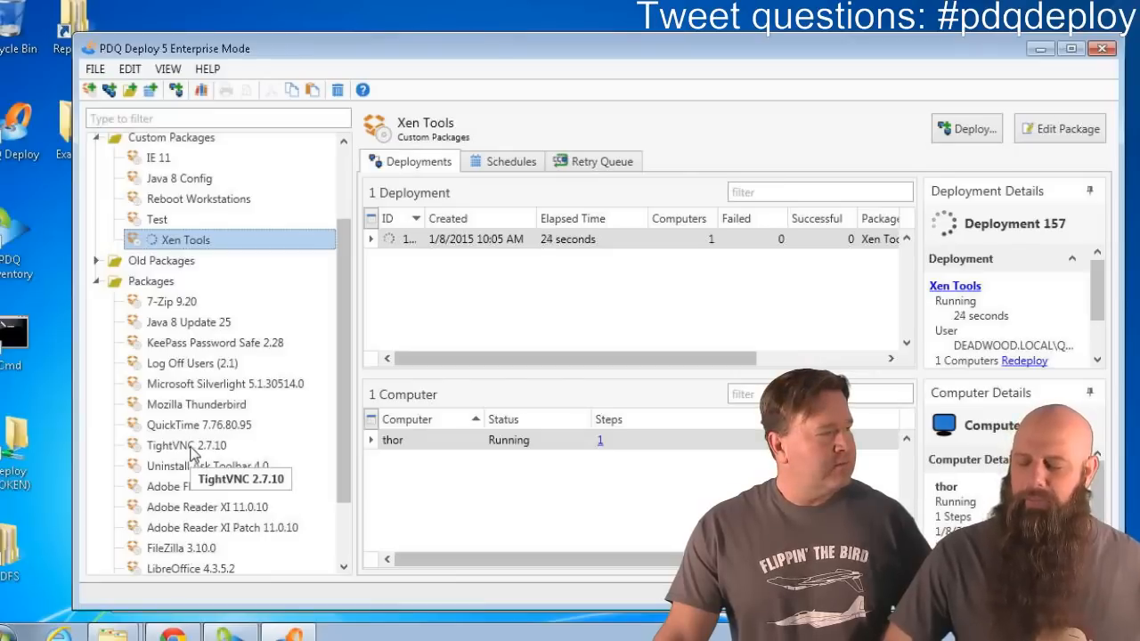
pyautogui.doubleClick(205, 349)
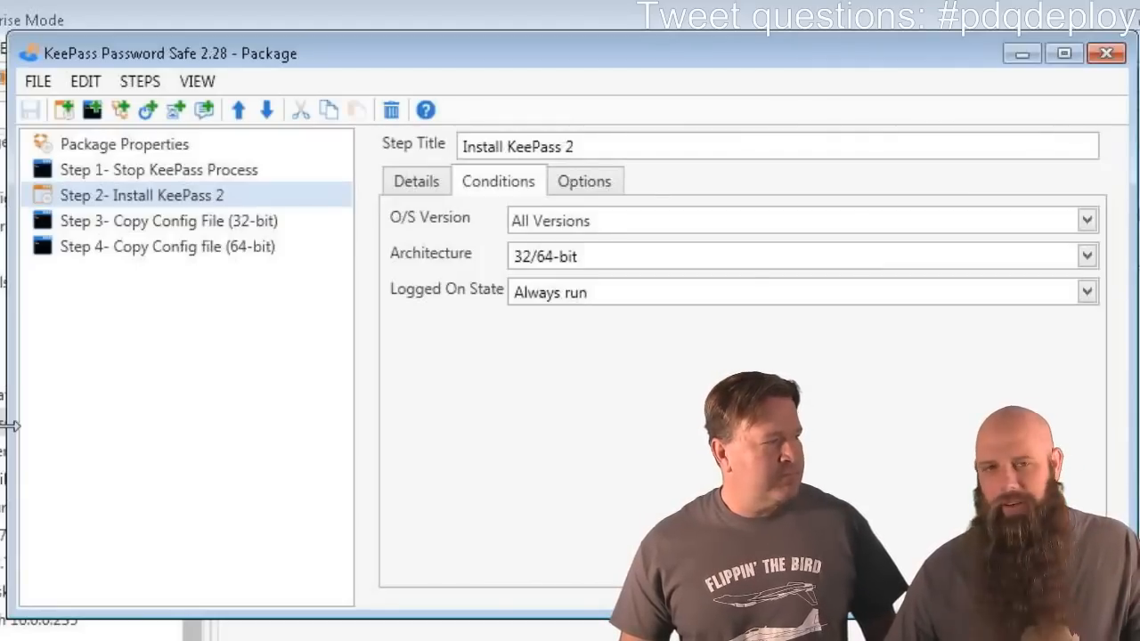
pyautogui.click(419, 187)
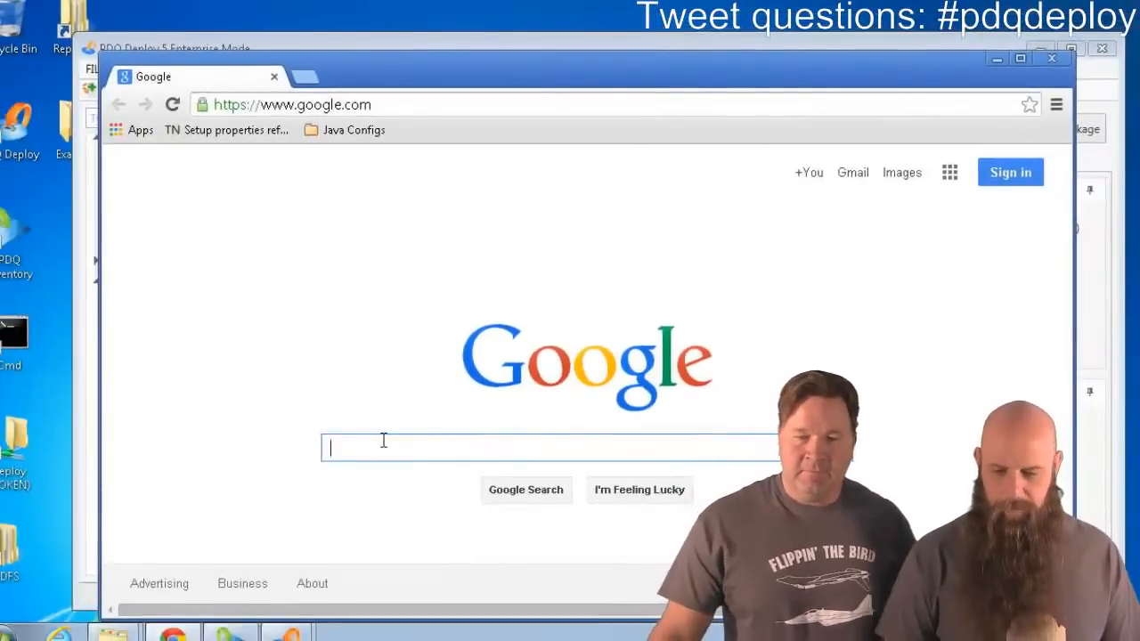
# - Switch to the Chrome browser and search Google for "keepass silent install"
pyautogui.write('keepass')
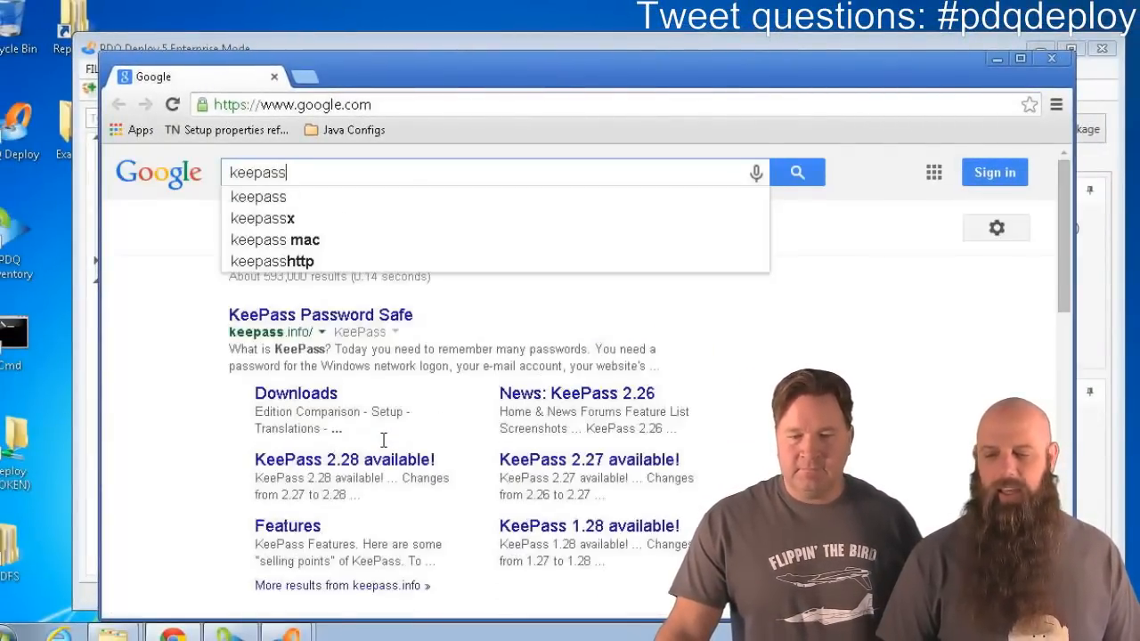
pyautogui.write(' silent install')
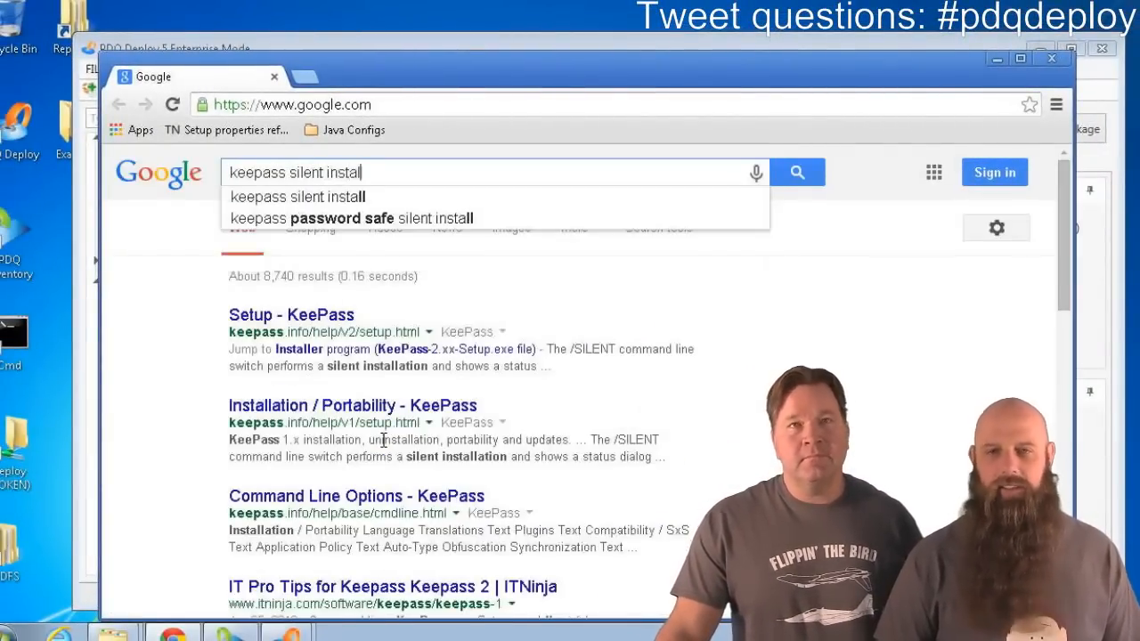
# - Run the KeePass silent install search, examine the Silent Installation section of the KeePass 2.x setup help page, and close the browser
pyautogui.press('Return')
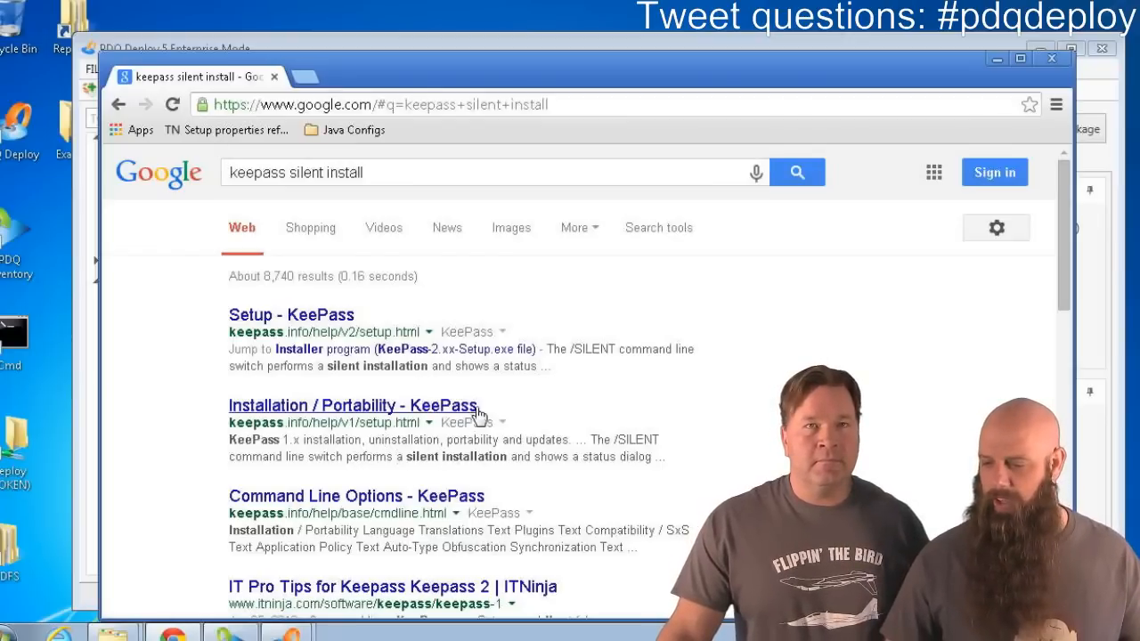
pyautogui.click(273, 324)
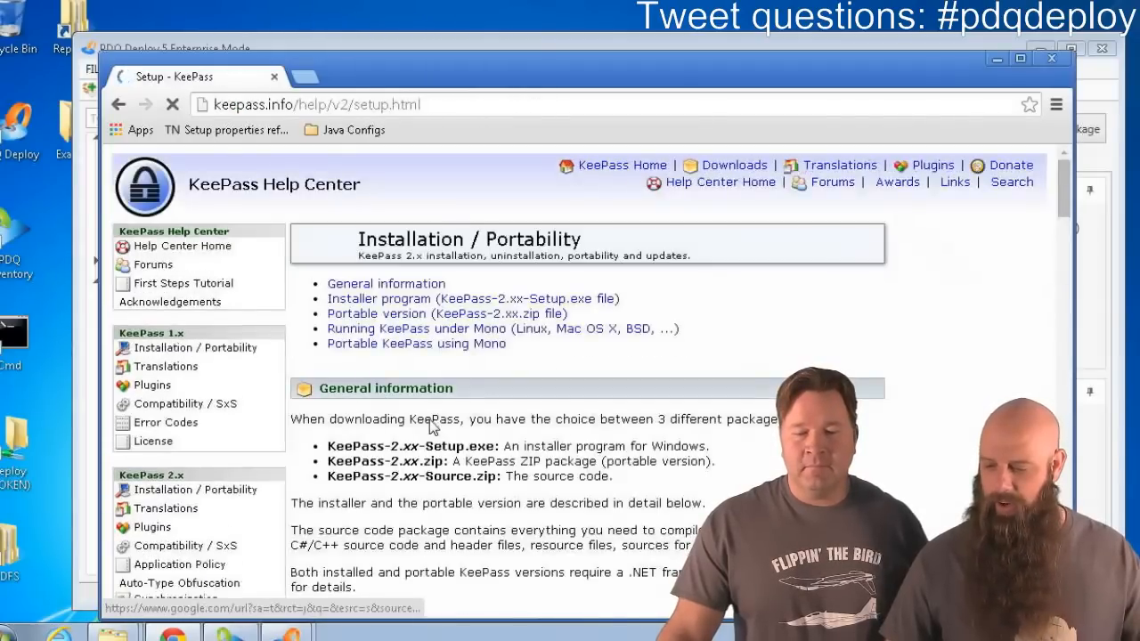
pyautogui.scroll(-2, 431, 427)
pyautogui.scroll(-8, 430, 420)
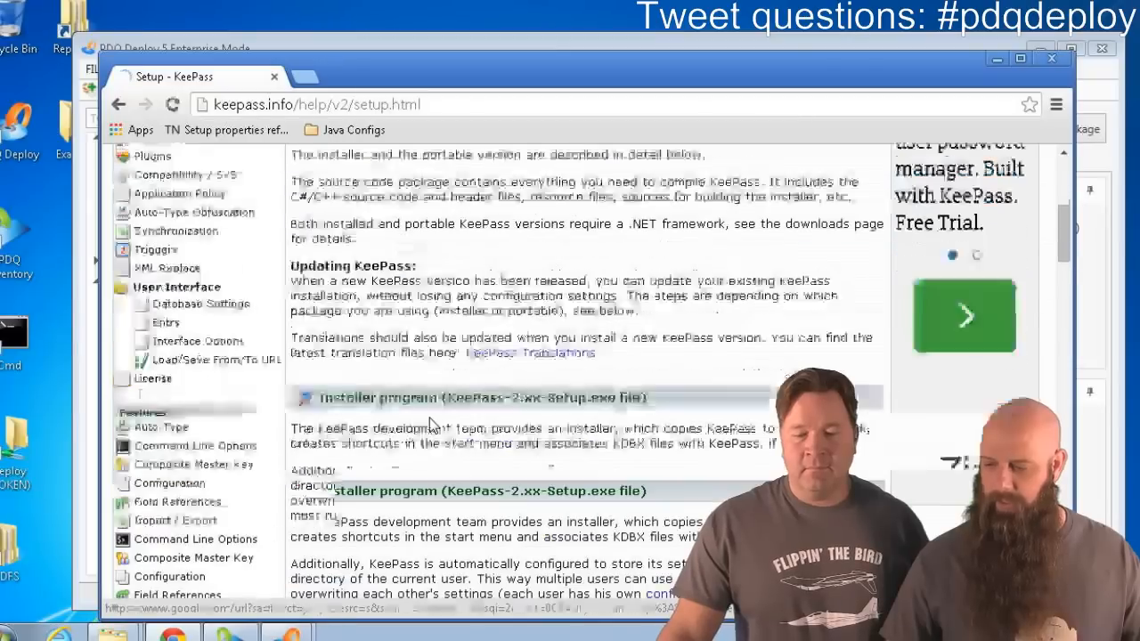
pyautogui.scroll(-6, 429, 418)
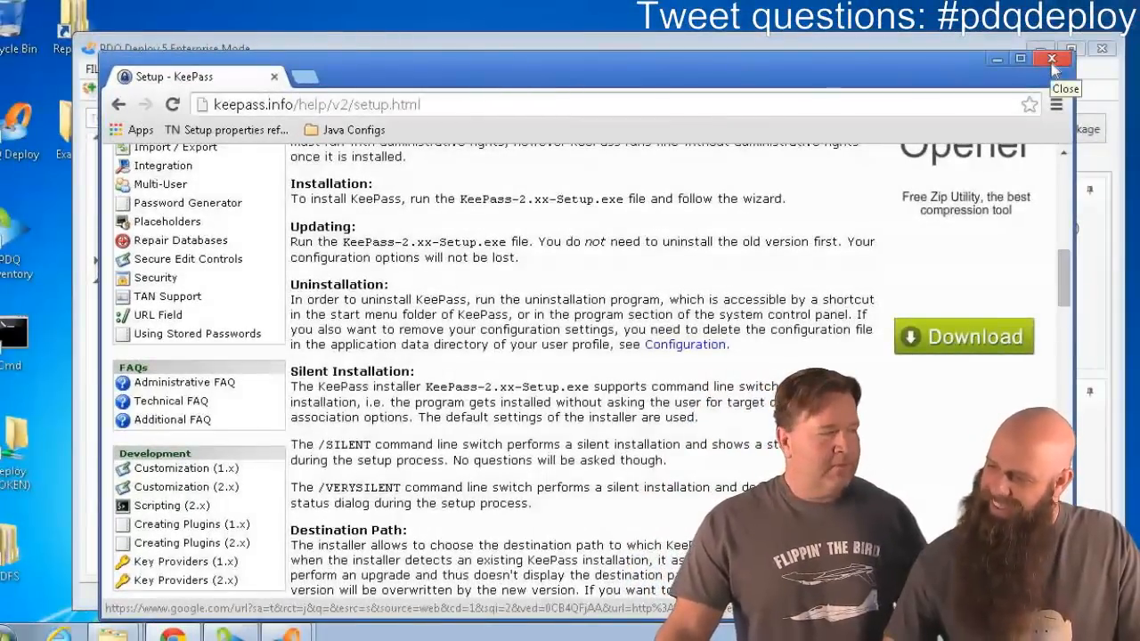
pyautogui.click(1052, 59)
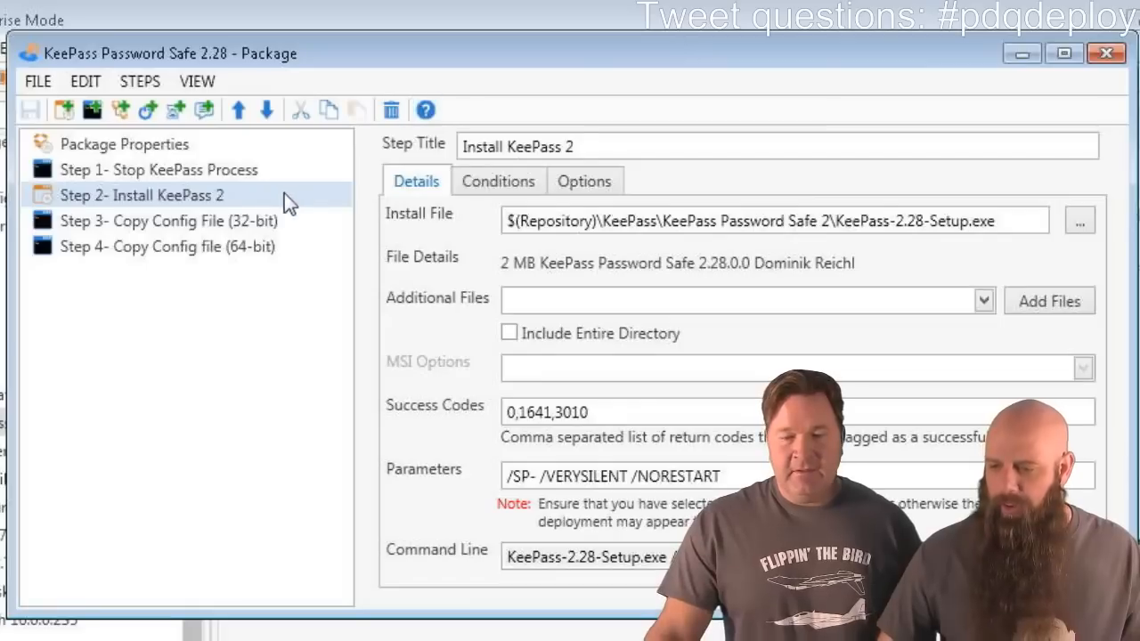
# - Try inserting a new command step after the Stop KeePass Process step, and delete it again
pyautogui.click(208, 171)
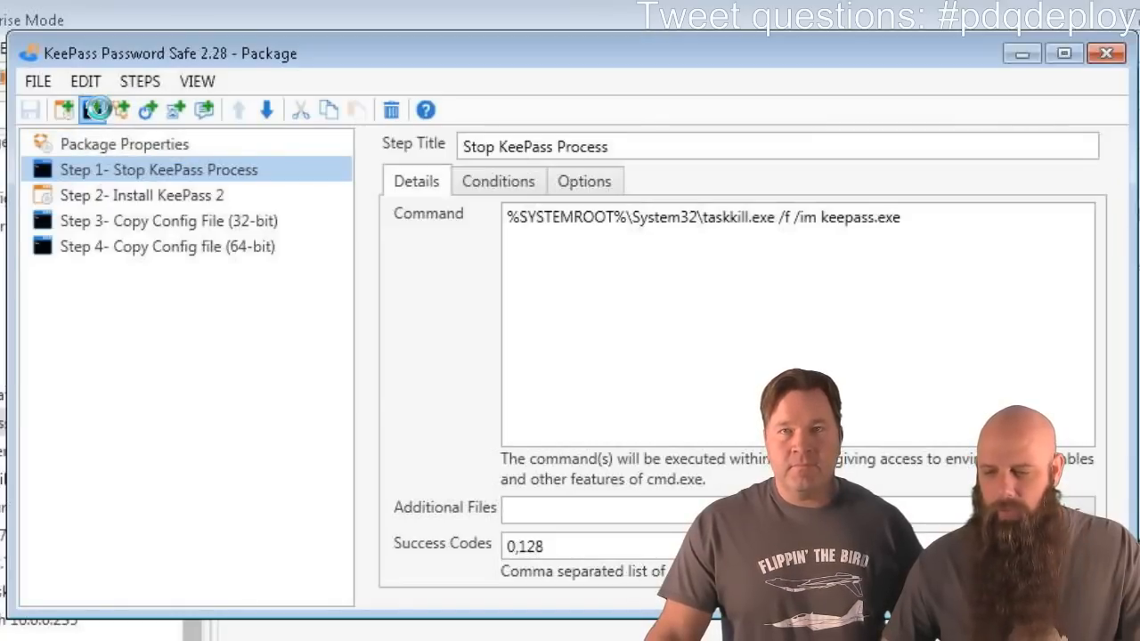
pyautogui.click(100, 113)
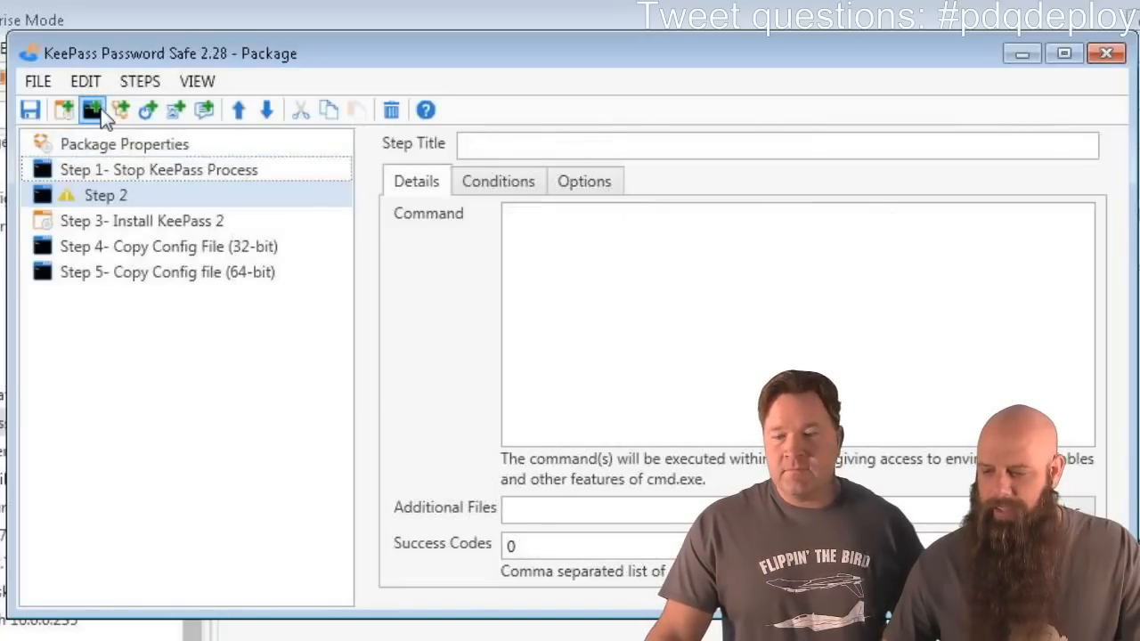
pyautogui.click(118, 201)
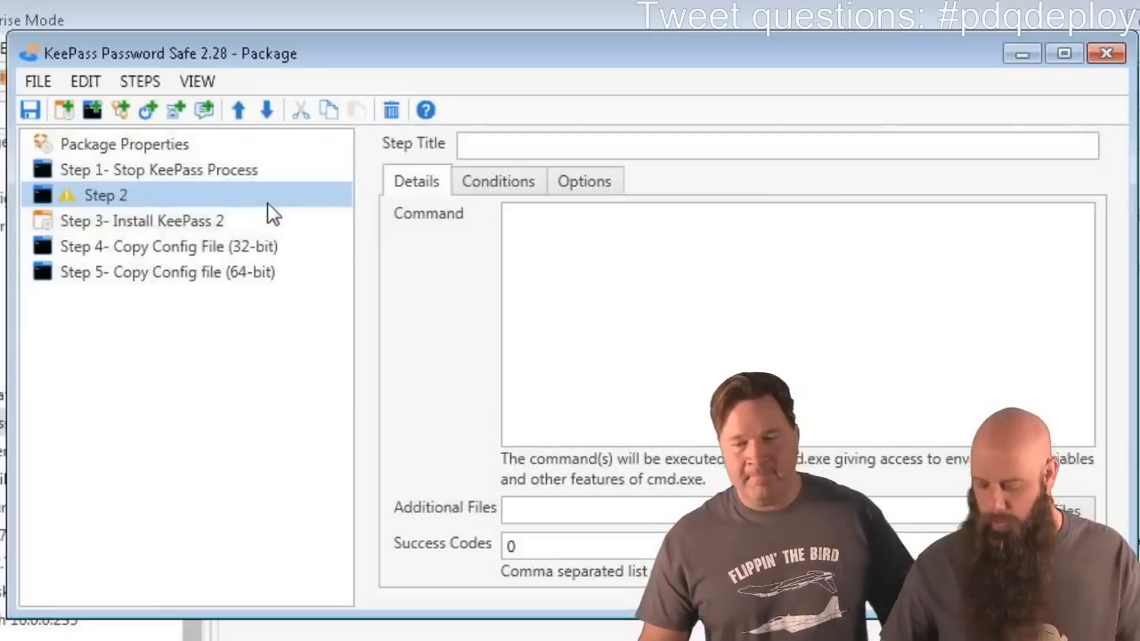
pyautogui.press('Delete')
# - Examine the command, success codes and error mode of the Stop KeePass Process step
pyautogui.click(196, 179)
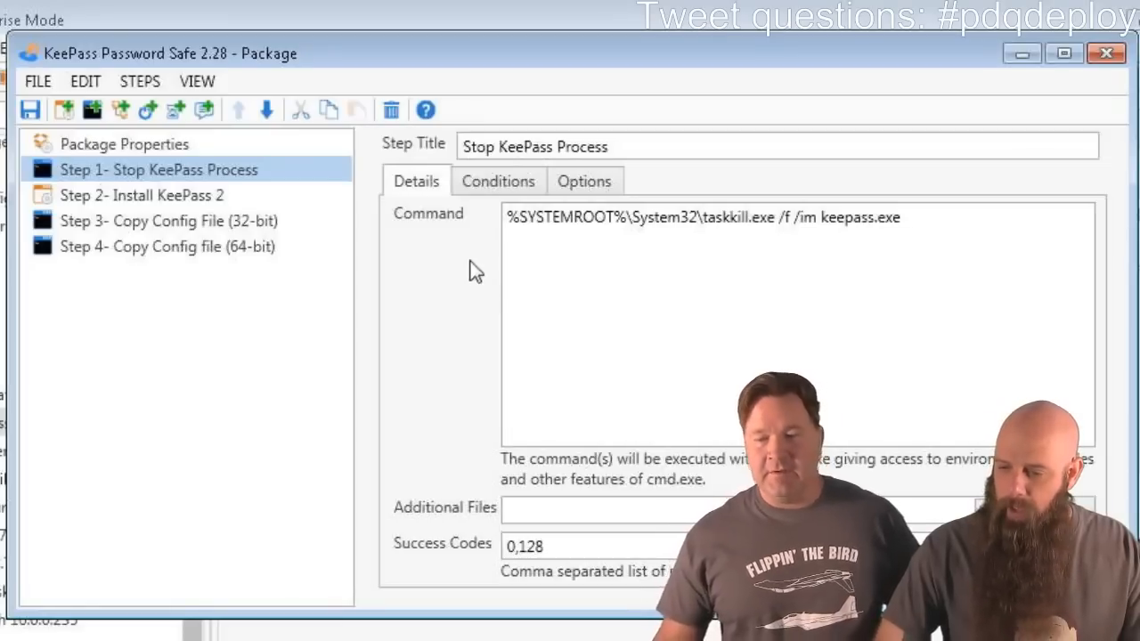
pyautogui.click(581, 181)
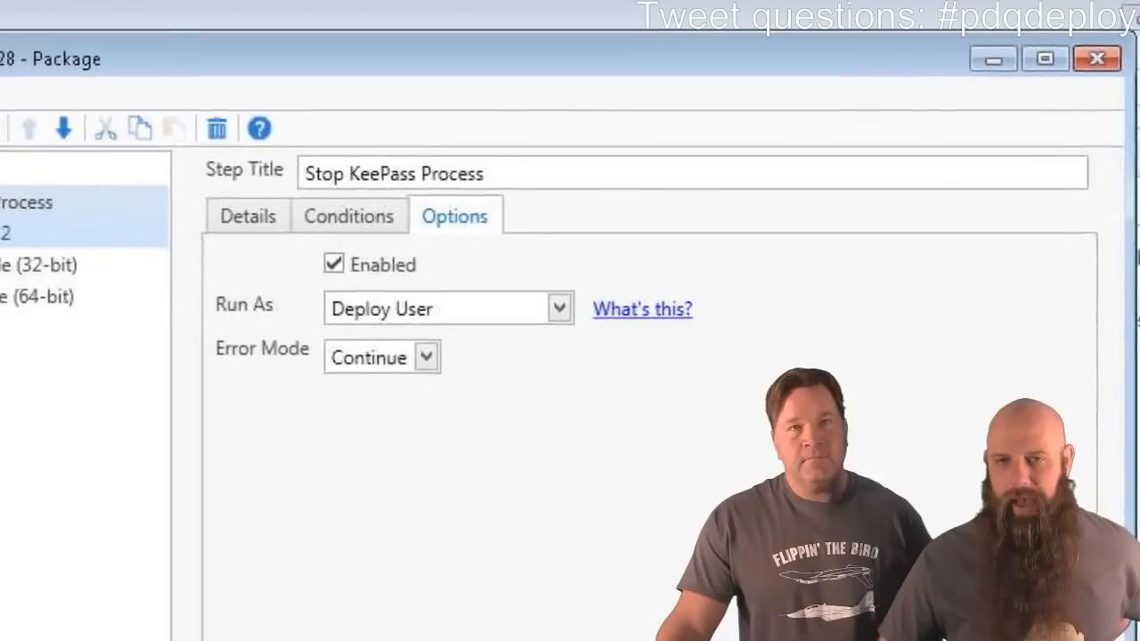
pyautogui.keyDown('ctrl'); pyautogui.click(193, 221); pyautogui.keyUp('ctrl')
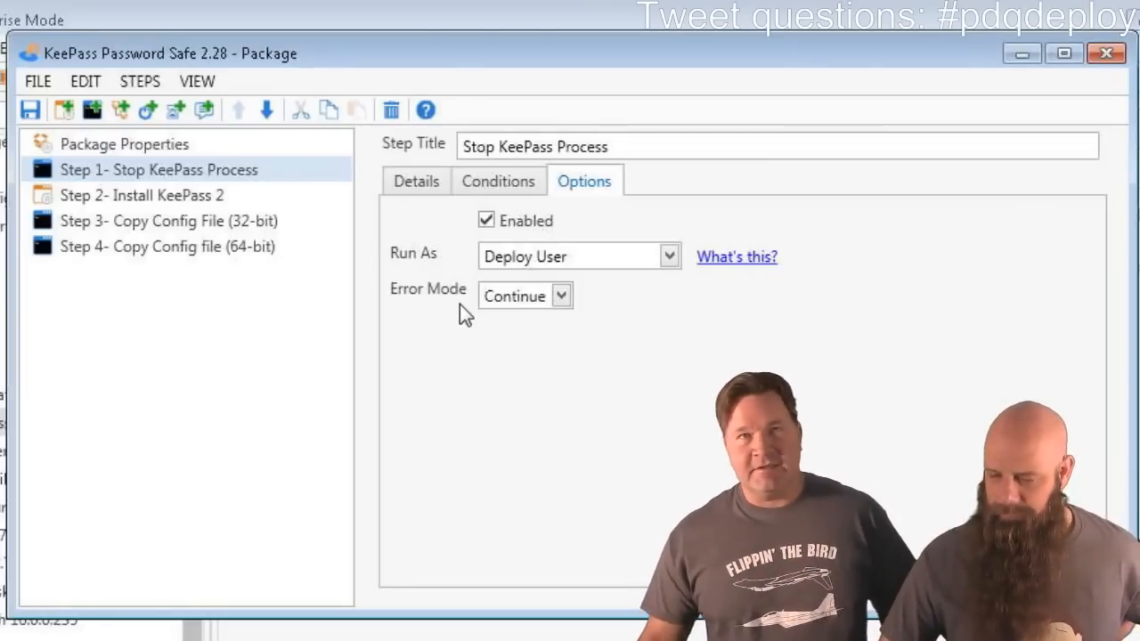
pyautogui.click(414, 187)
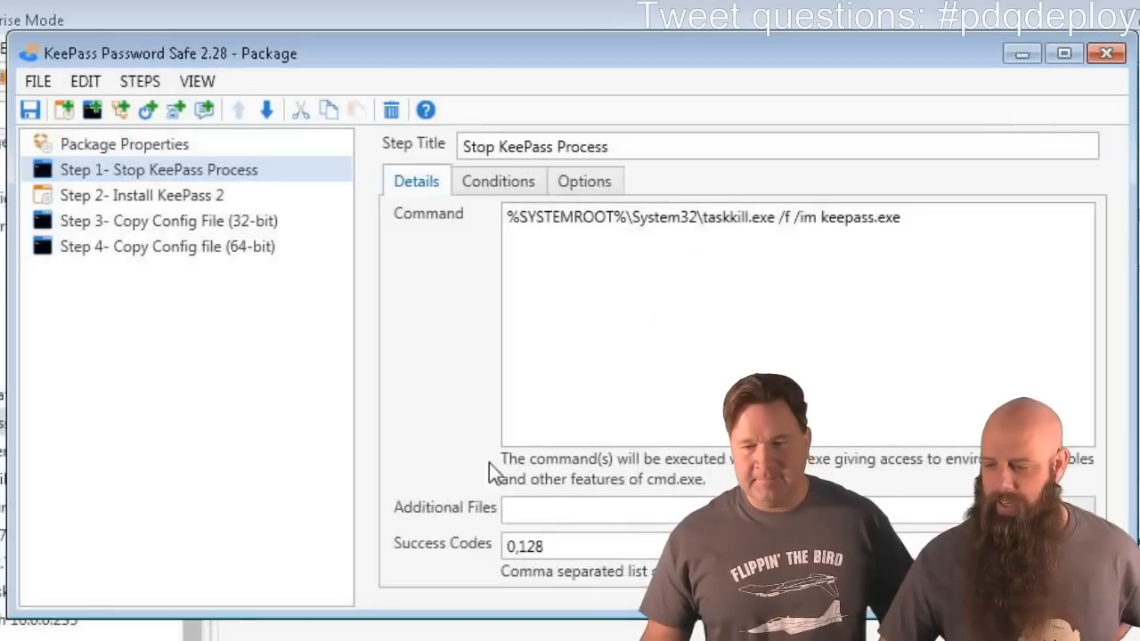
# - Examine the available Error Mode choices for the Install KeePass 2 step
pyautogui.click(568, 182)
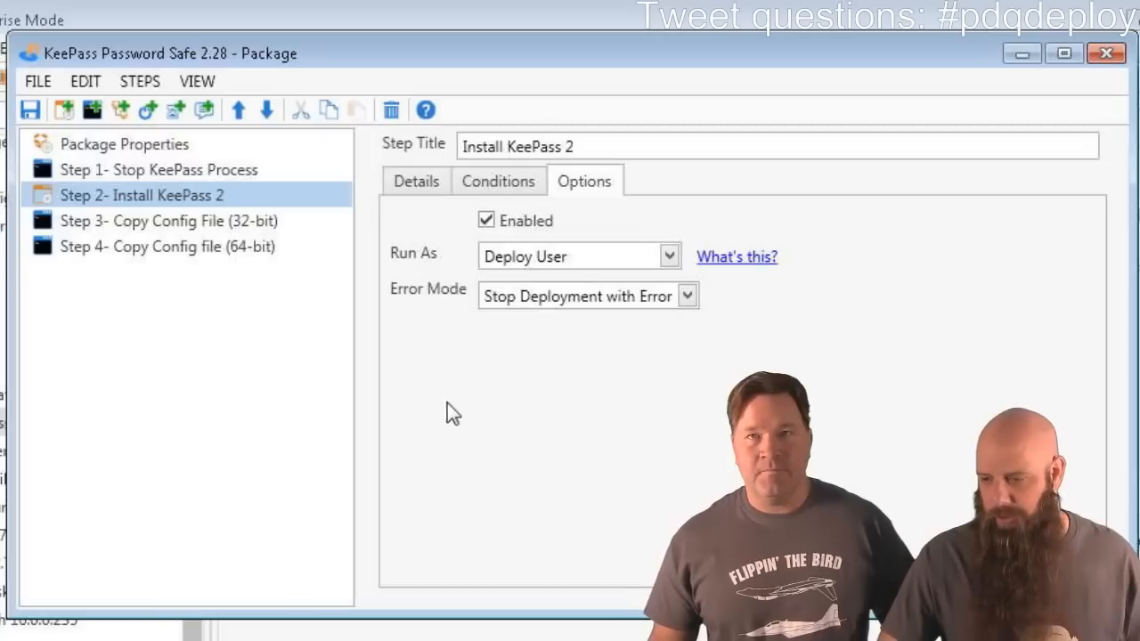
pyautogui.click(687, 298)
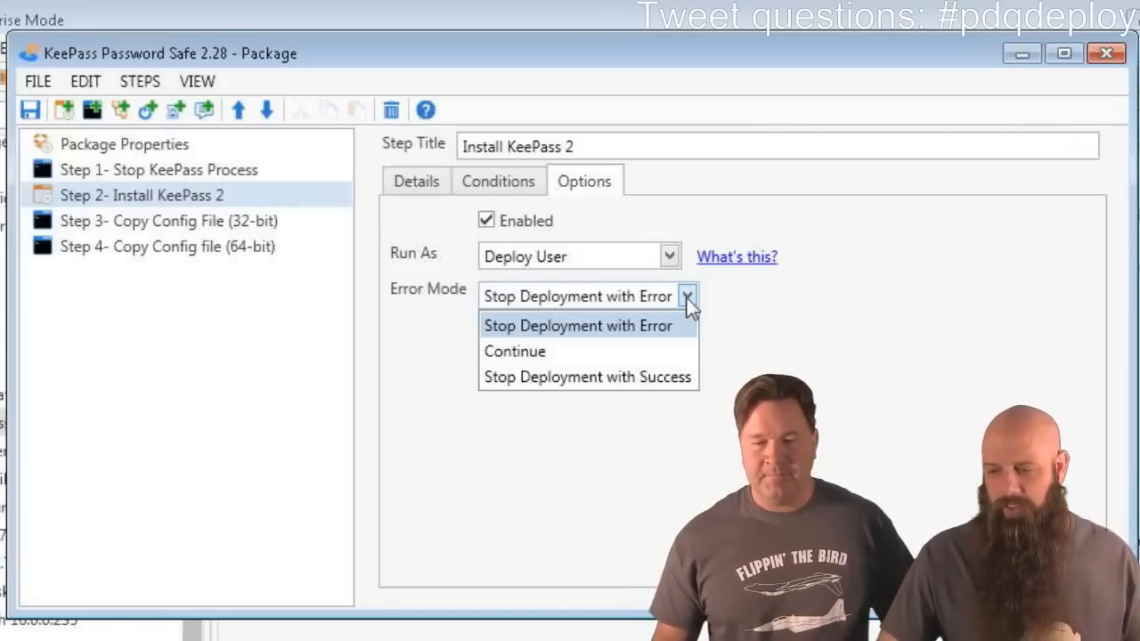
pyautogui.click(687, 298)
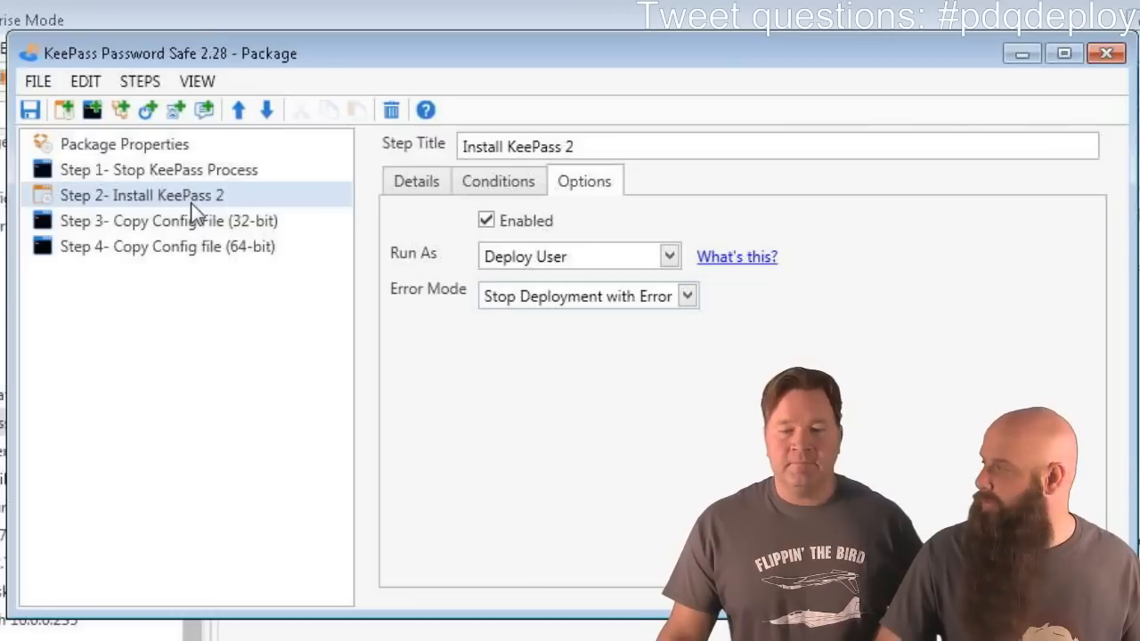
# - Examine the options, command script and architecture condition of the Copy Config File (32-bit) step
pyautogui.click(184, 224)
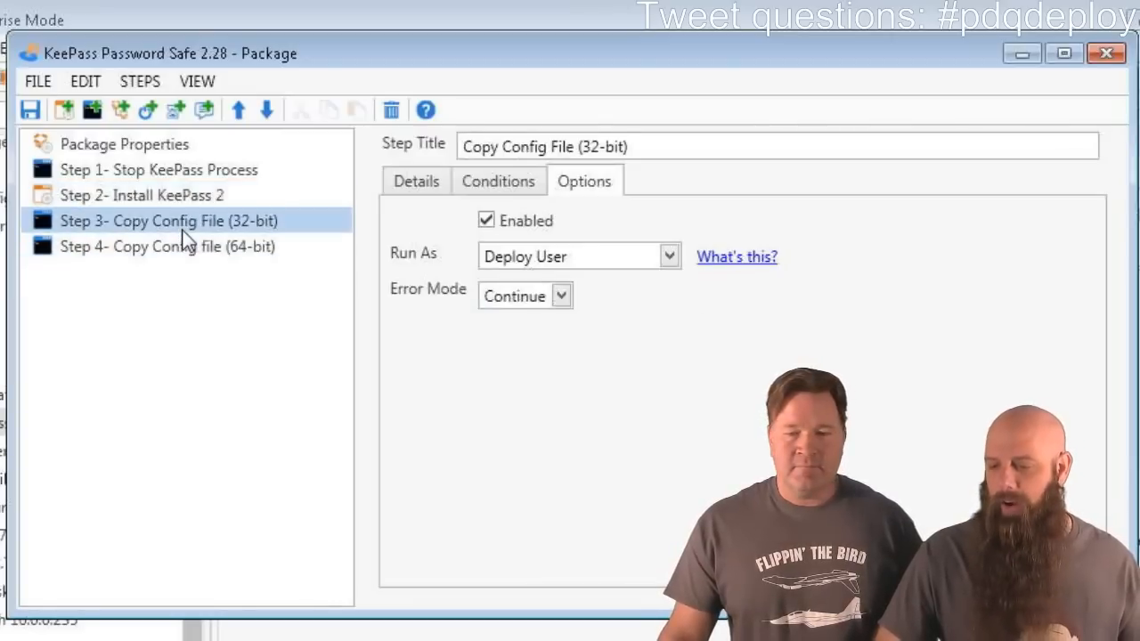
pyautogui.click(414, 186)
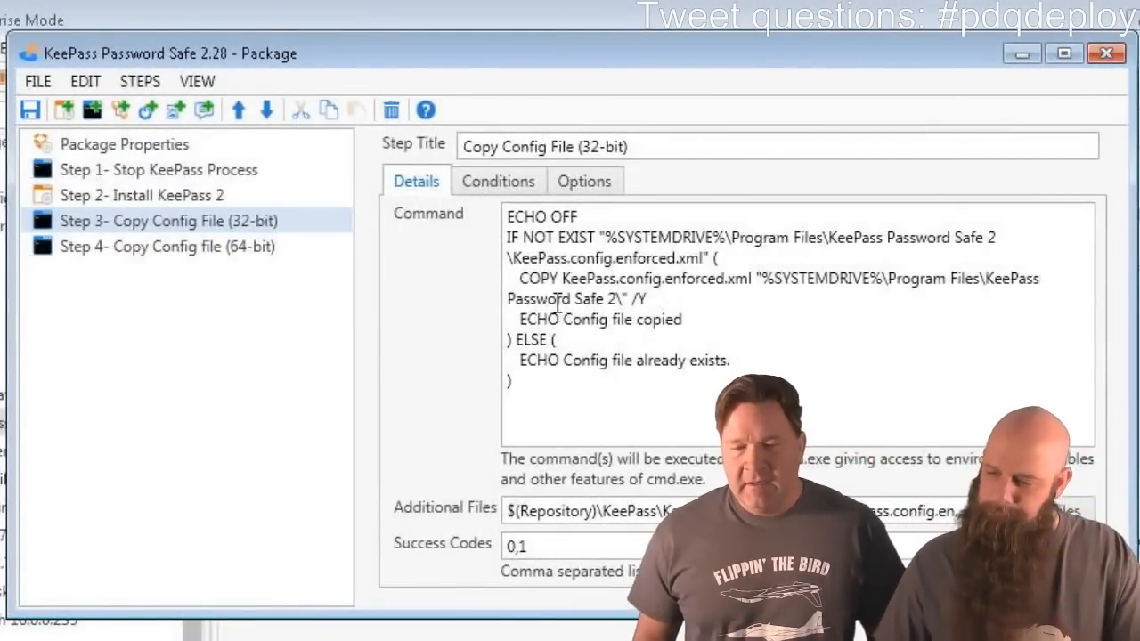
pyautogui.click(528, 183)
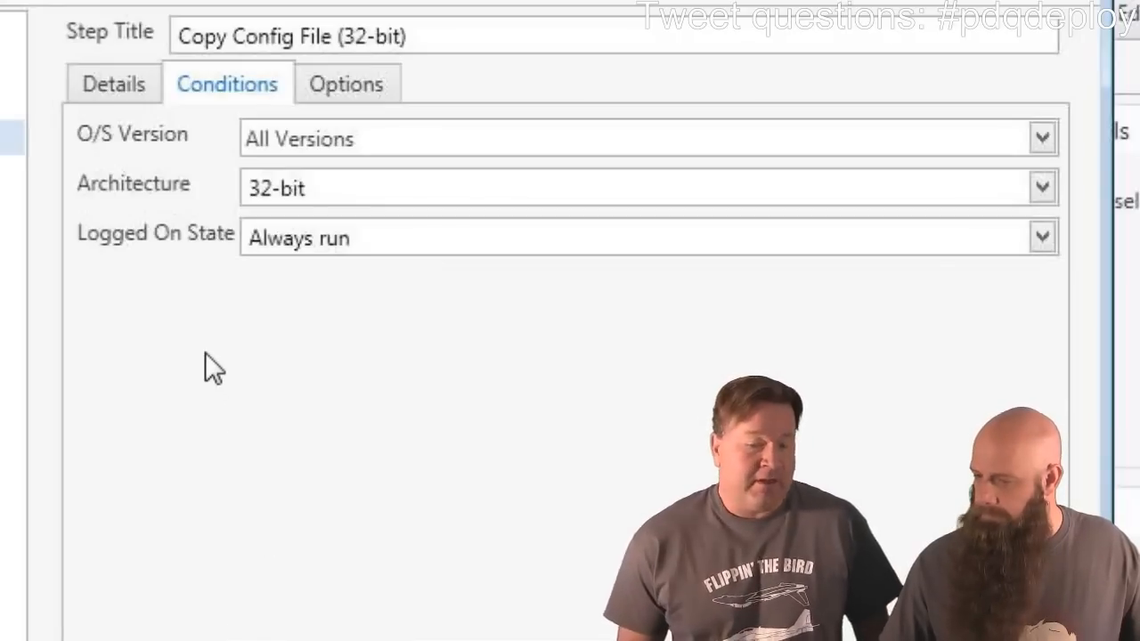
# - Examine the Copy Config file (64-bit) step's Logged On State choices and command script, and close the package without saving
pyautogui.click(11, 172)
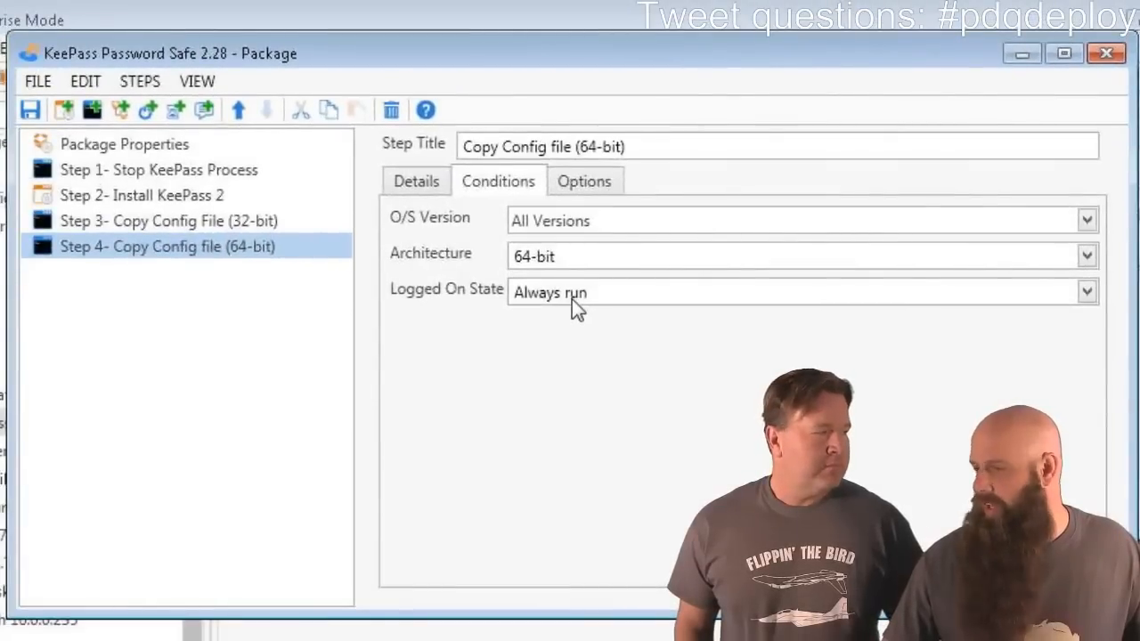
pyautogui.click(385, 259)
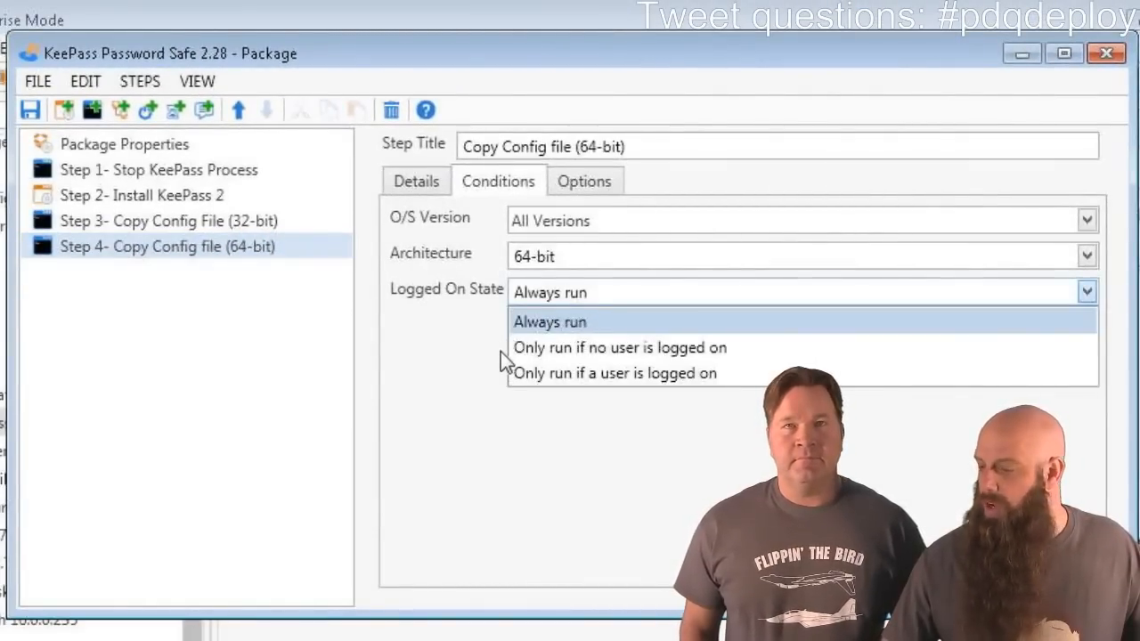
pyautogui.click(444, 387)
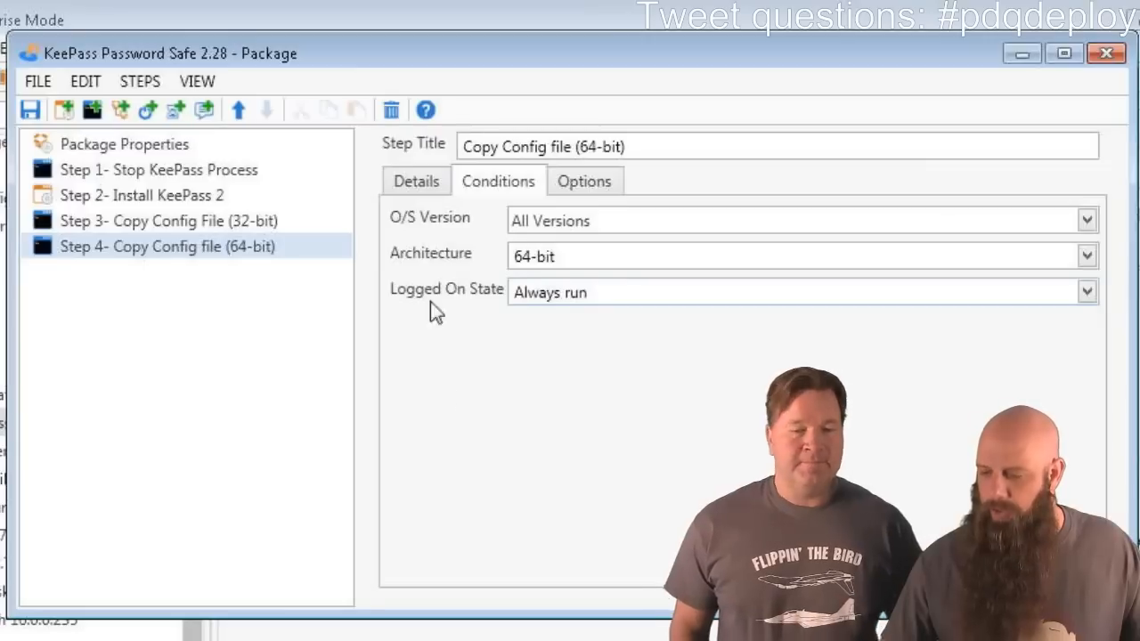
pyautogui.click(430, 190)
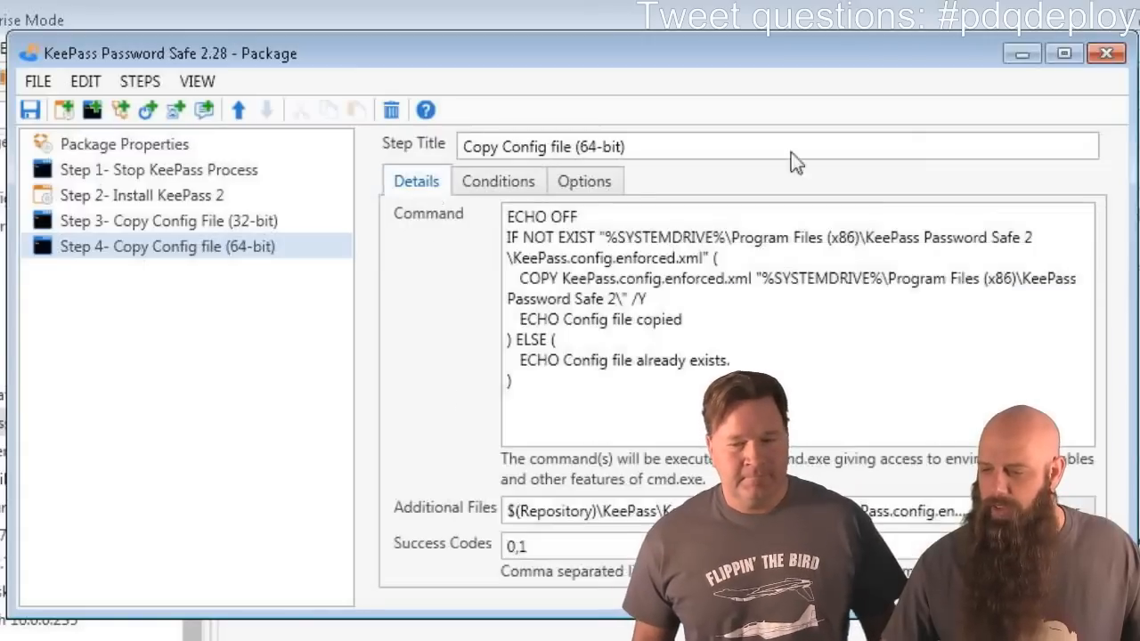
pyautogui.click(1106, 53)
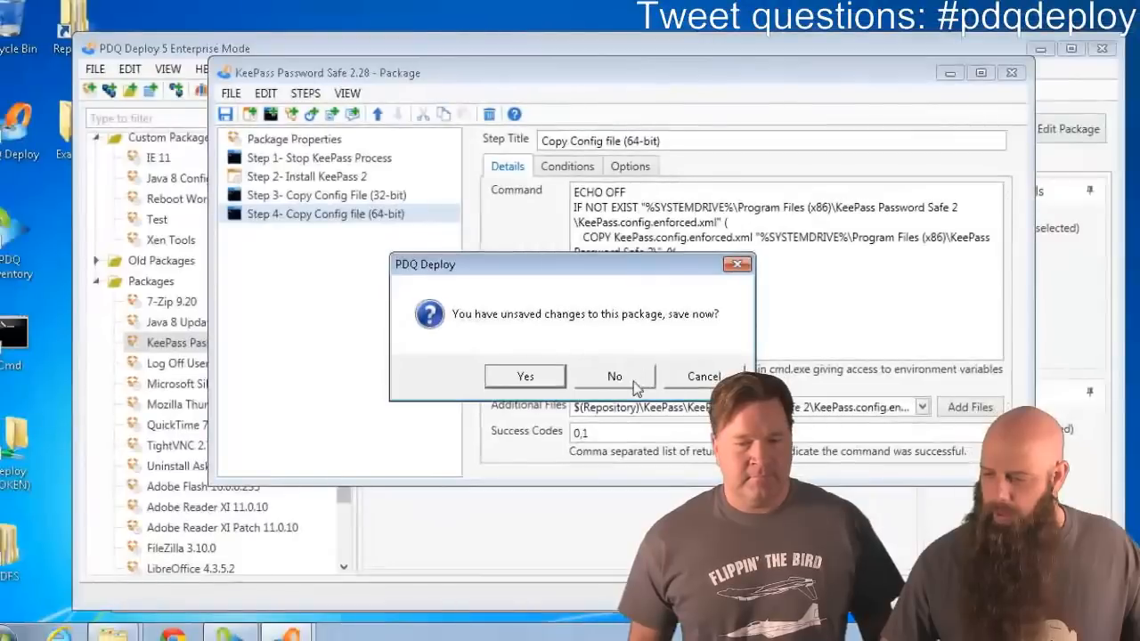
pyautogui.click(615, 378)
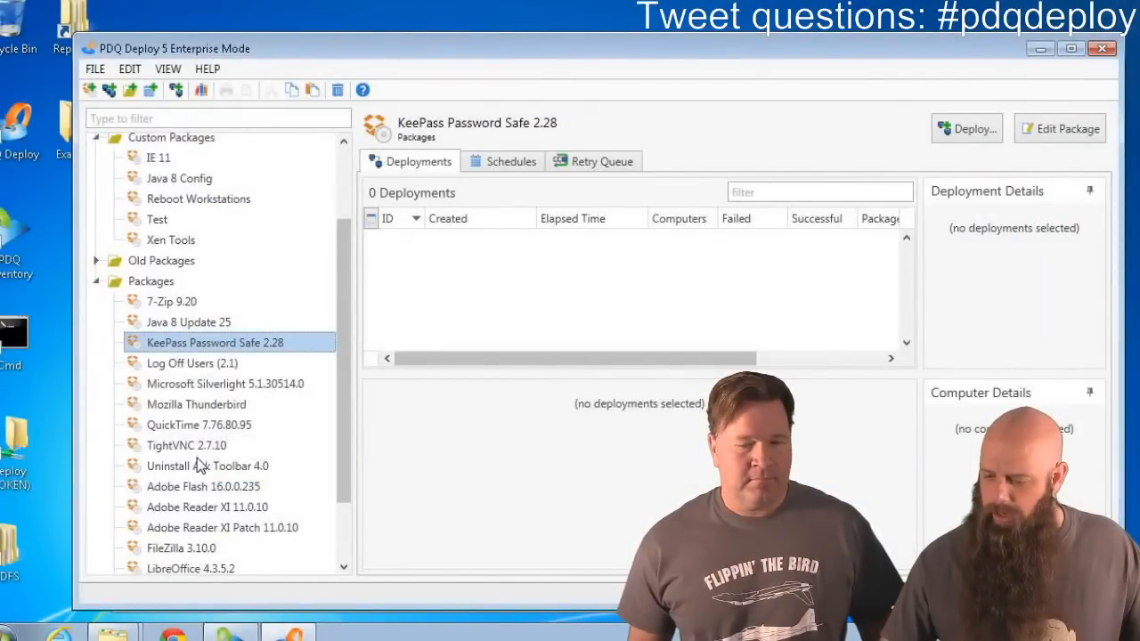
# - Open the FileZilla 3.10.0 package, examine the O/S version conditions of its Install FileZilla step, and close the package
pyautogui.doubleClick(189, 548)
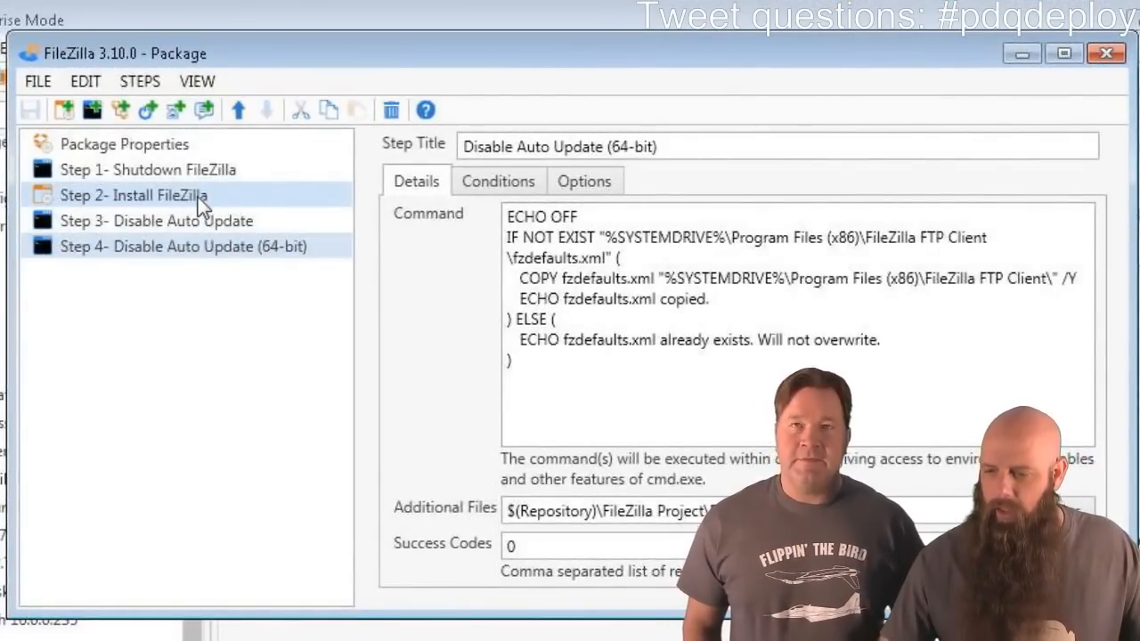
pyautogui.click(198, 197)
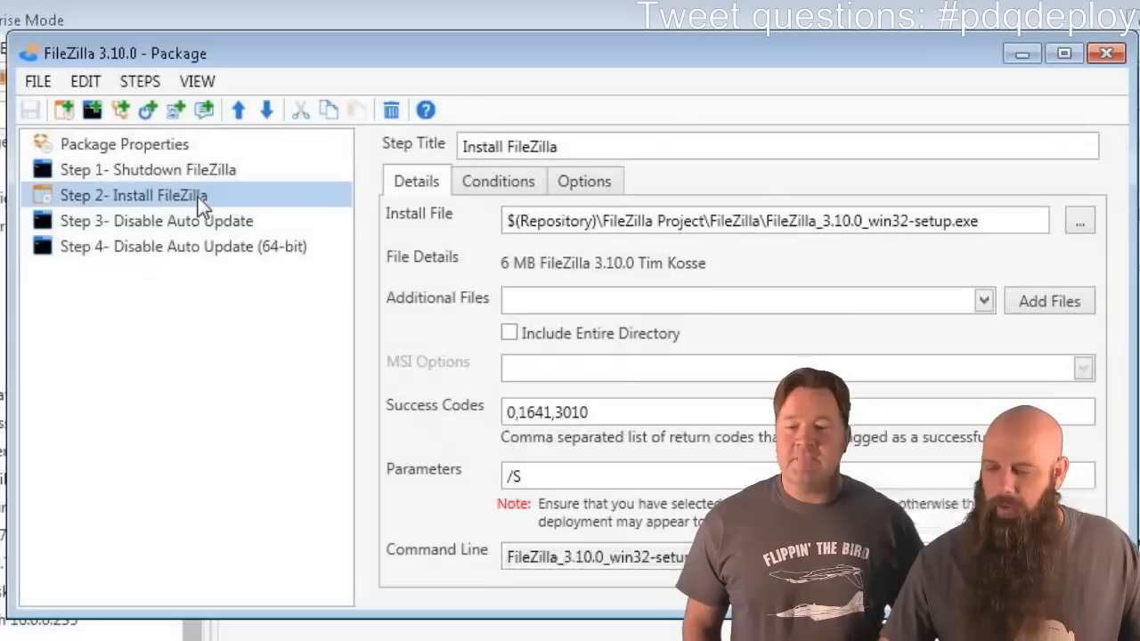
pyautogui.click(493, 183)
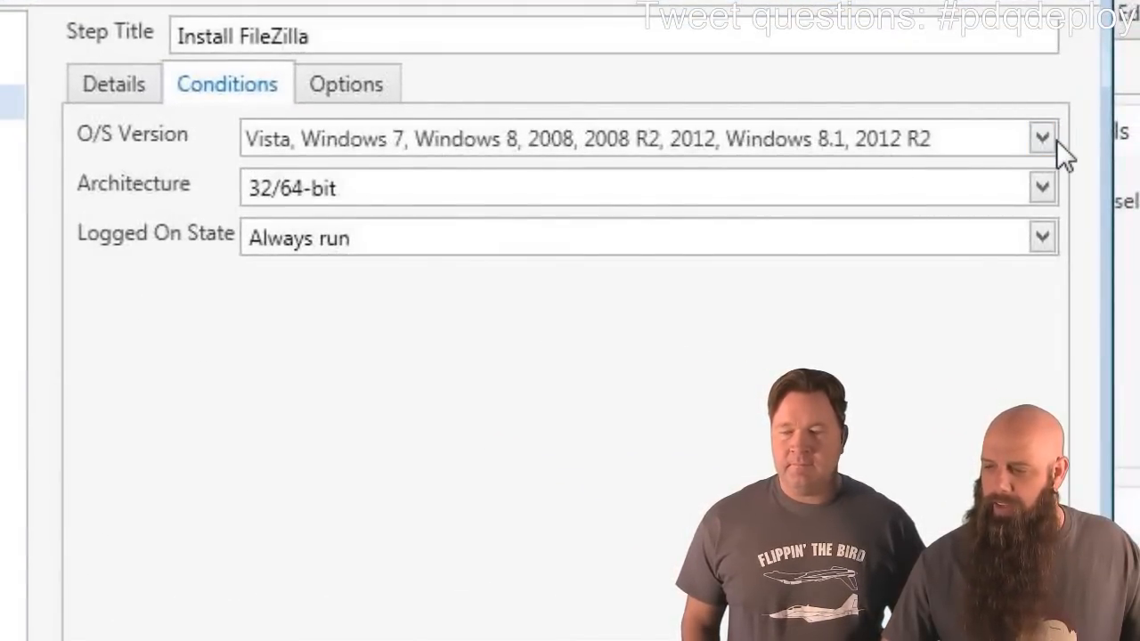
pyautogui.click(1042, 139)
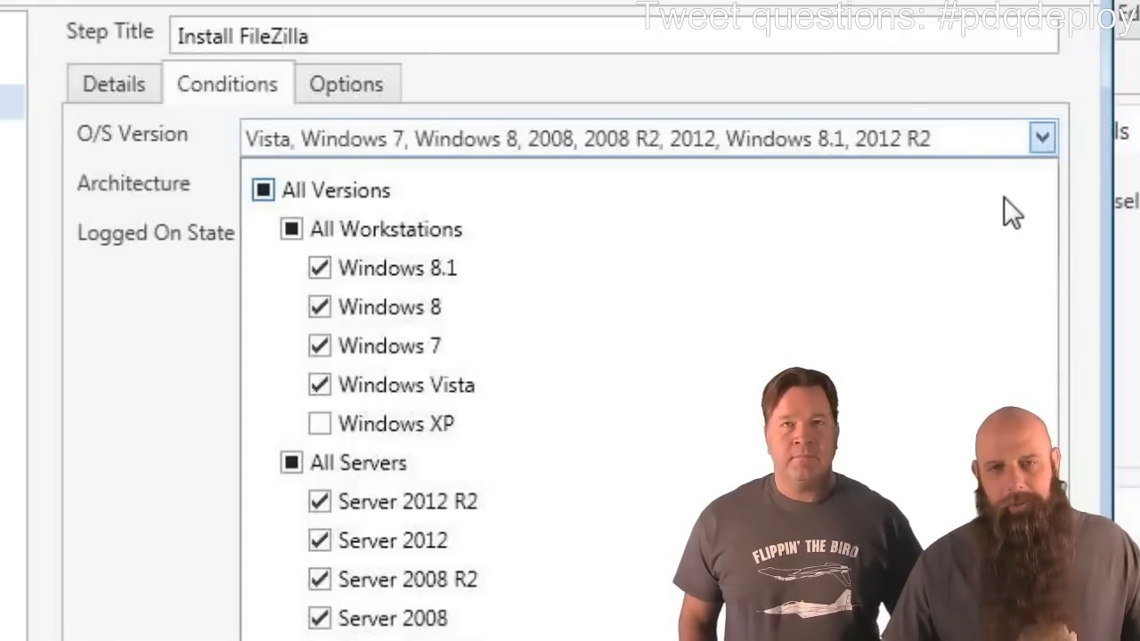
pyautogui.press('Escape')
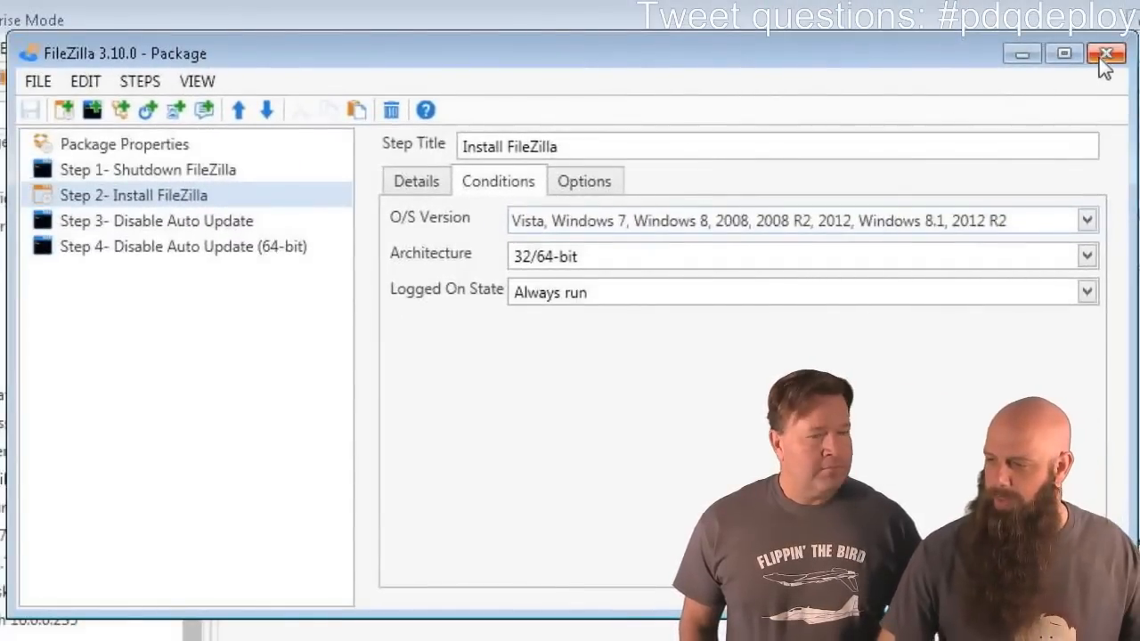
pyautogui.click(1103, 57)
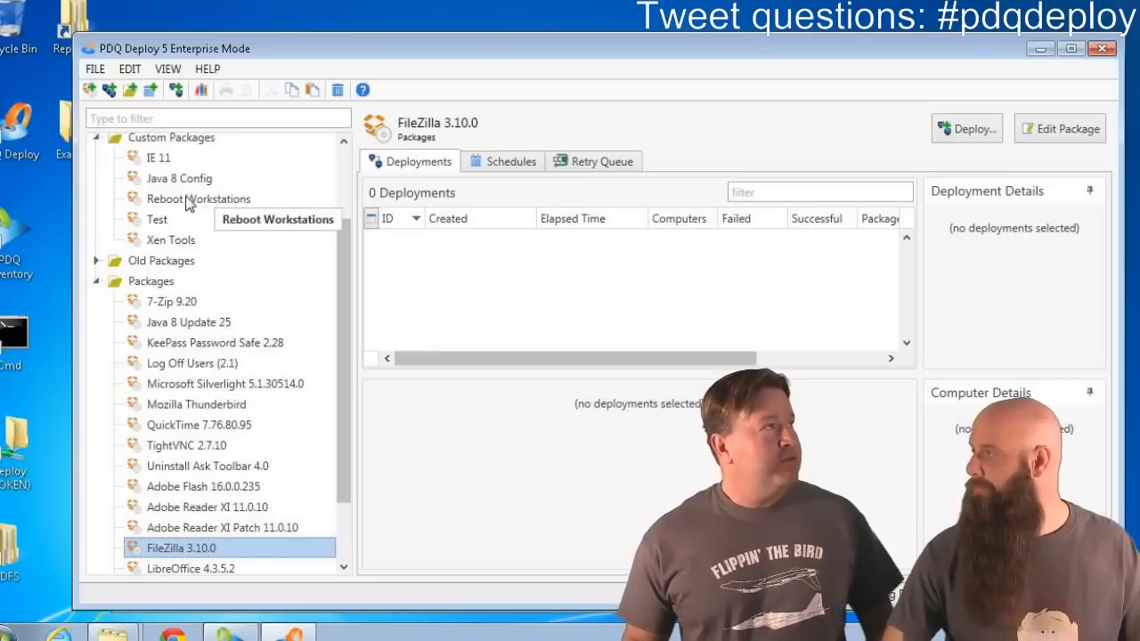
pyautogui.click(133, 143)
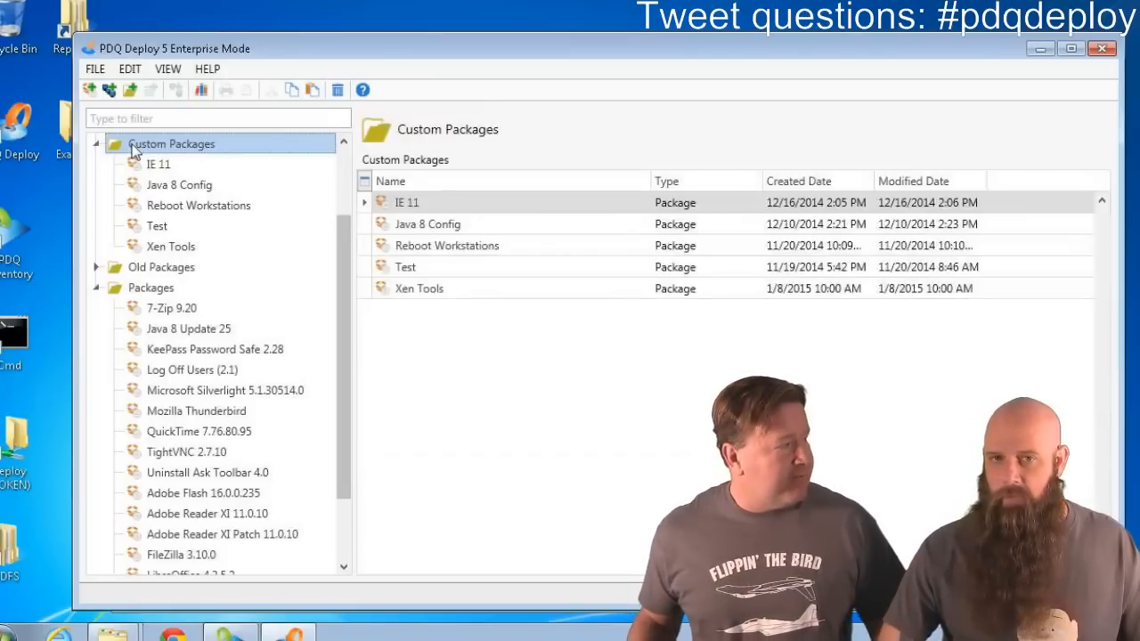
pyautogui.click(96, 90)
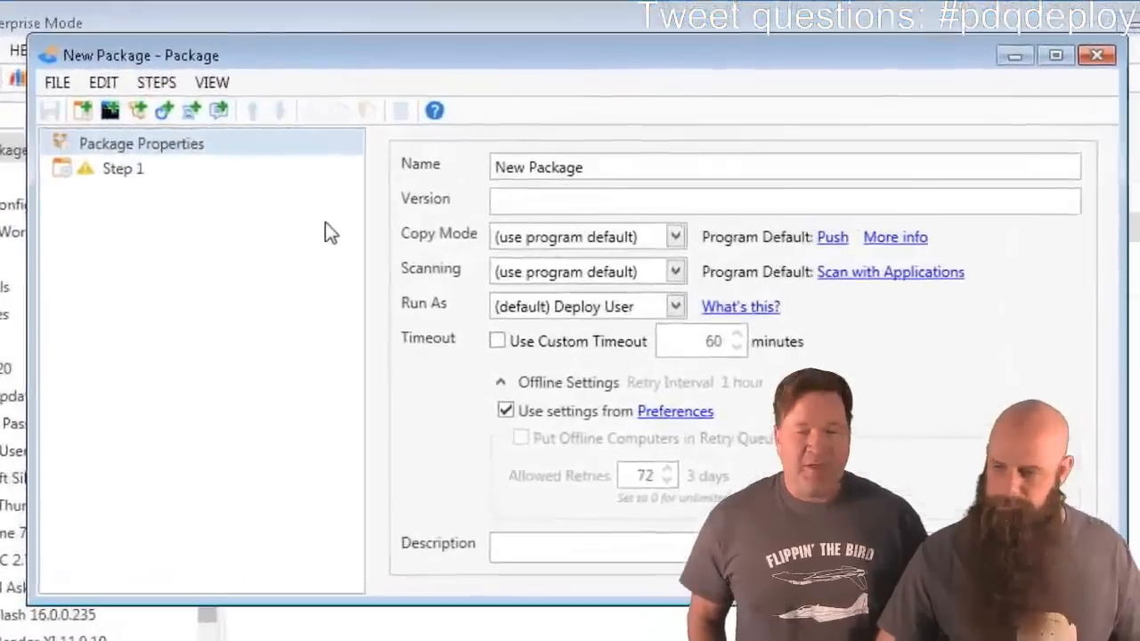
pyautogui.click(1104, 57)
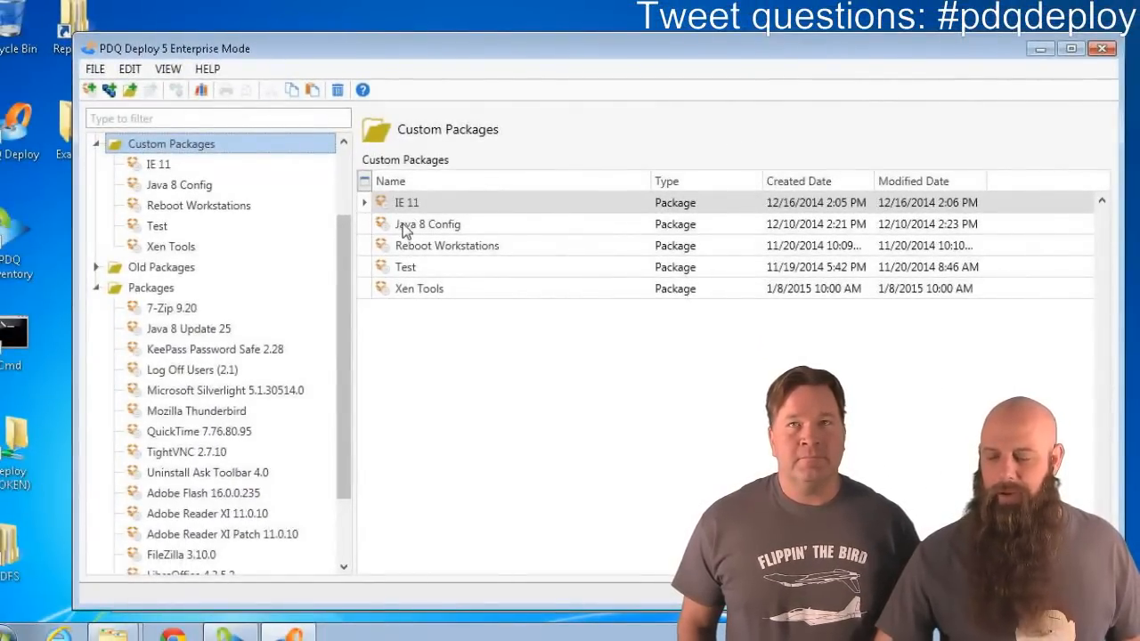
# - Create a new package nesting Java 8 Update 25, 7-Zip 9.20, Adobe Flash 16.0.0.235 and Adobe Reader XI 11.0.10
pyautogui.click(212, 333)
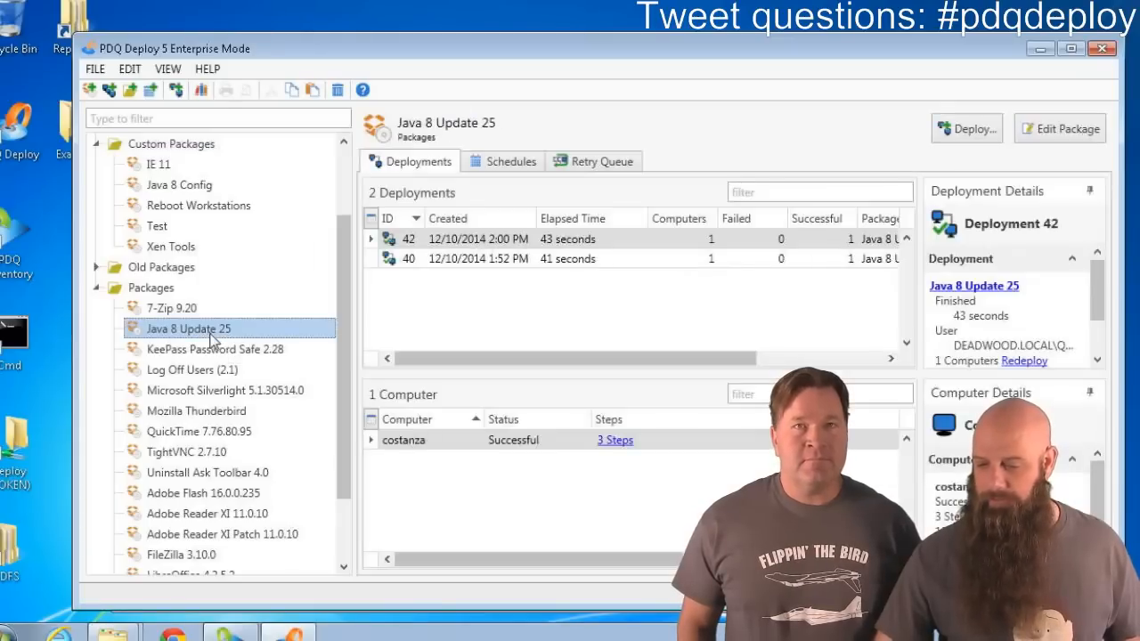
pyautogui.keyDown('ctrl'); pyautogui.click(166, 309); pyautogui.keyUp('ctrl')
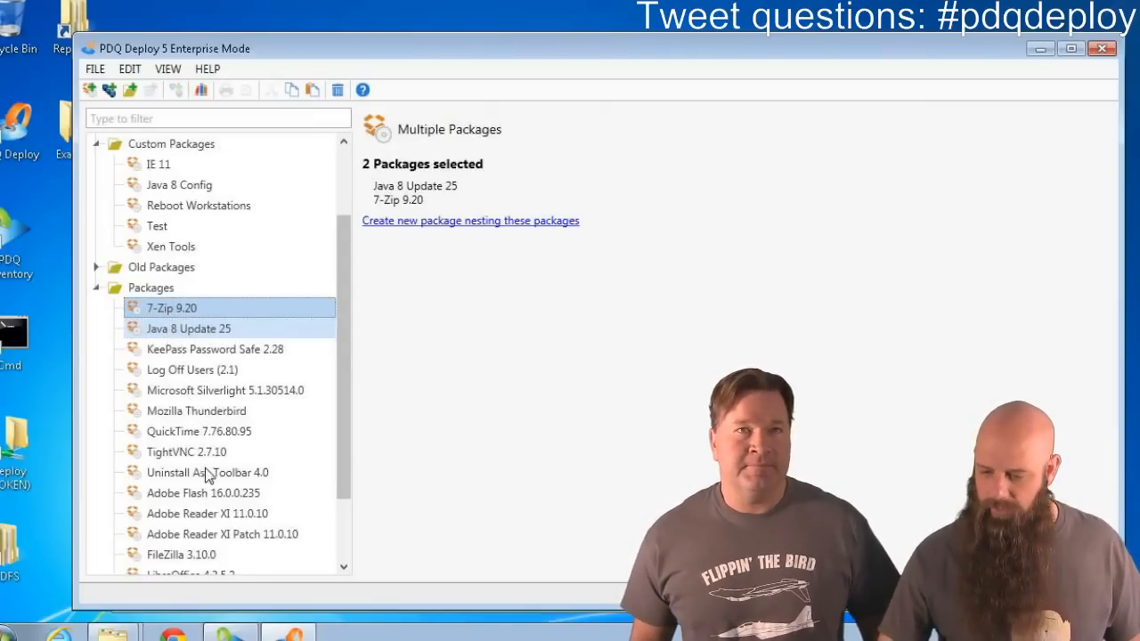
pyautogui.keyDown('ctrl'); pyautogui.click(195, 497); pyautogui.keyUp('ctrl')
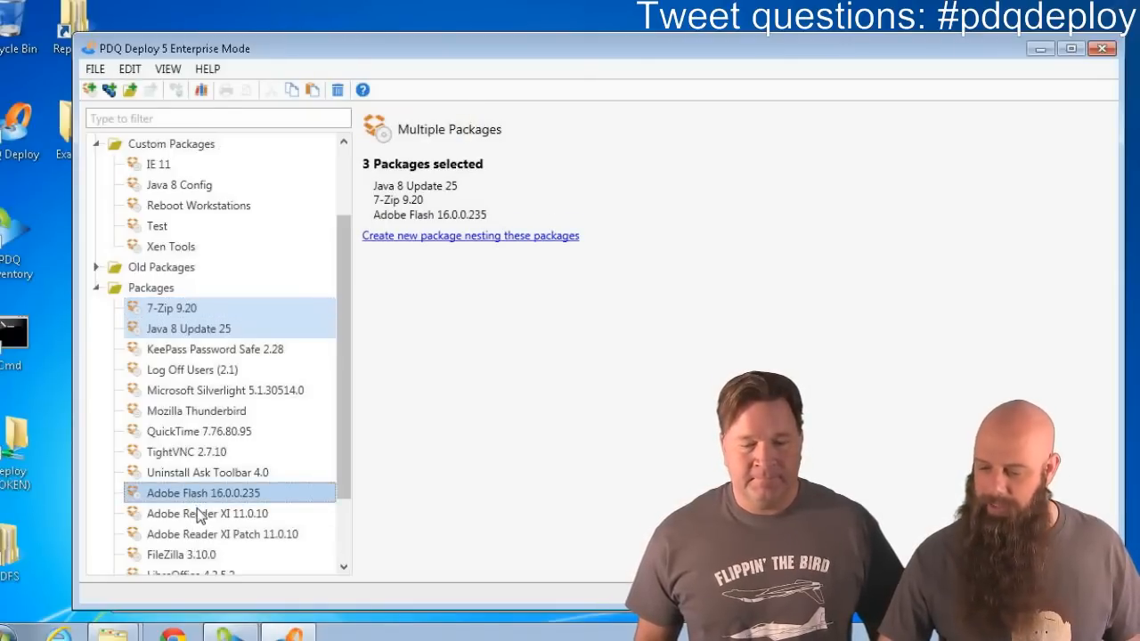
pyautogui.scroll(-1, 194, 552)
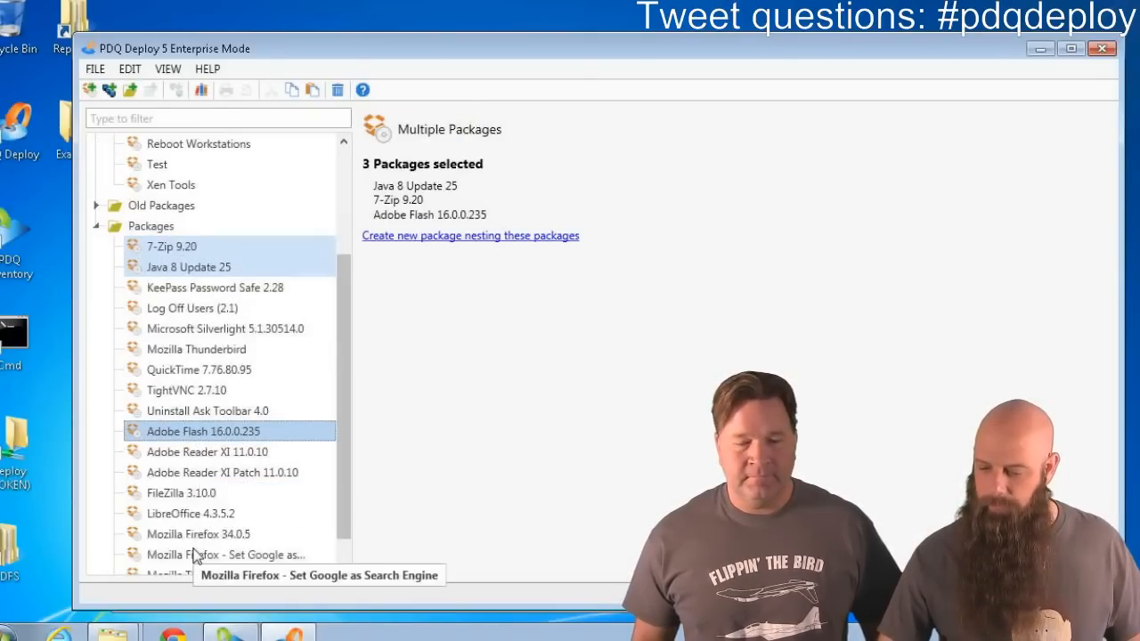
pyautogui.keyDown('ctrl'); pyautogui.click(198, 452); pyautogui.keyUp('ctrl')
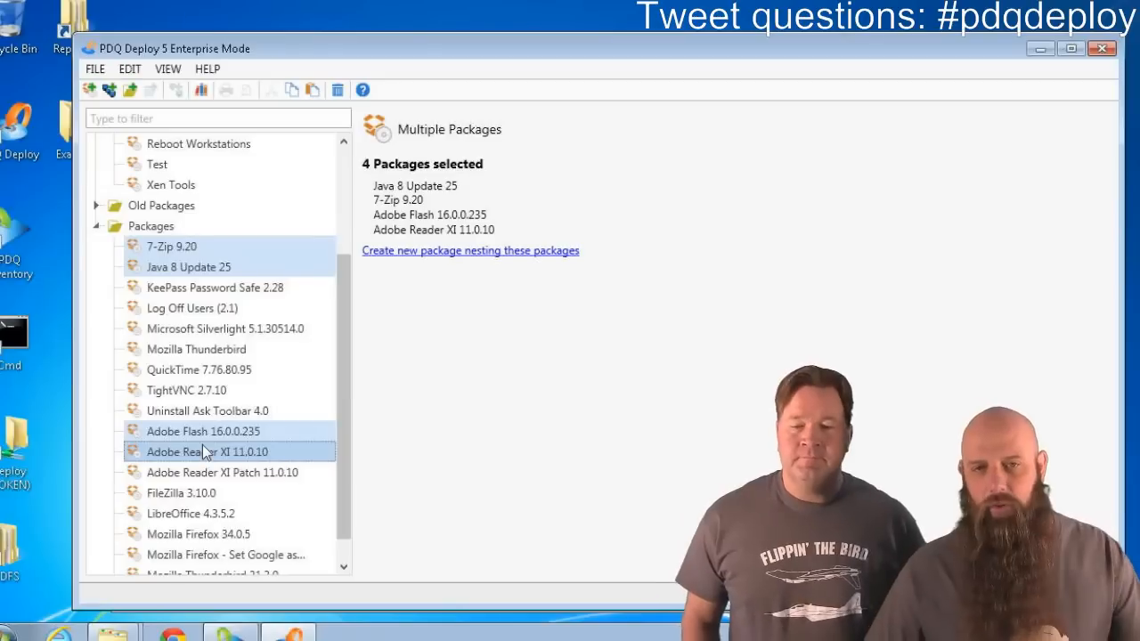
pyautogui.click(428, 253)
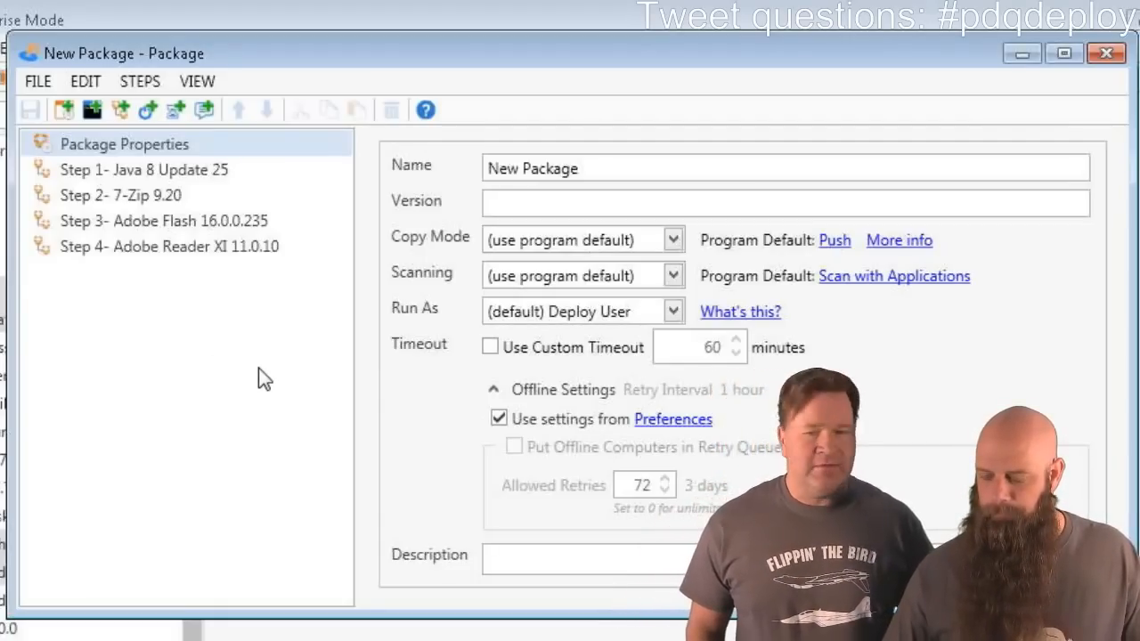
# - Move the 7-Zip 9.20 step ahead of Java 8 Update 25 in the new package and save it
pyautogui.click(138, 209)
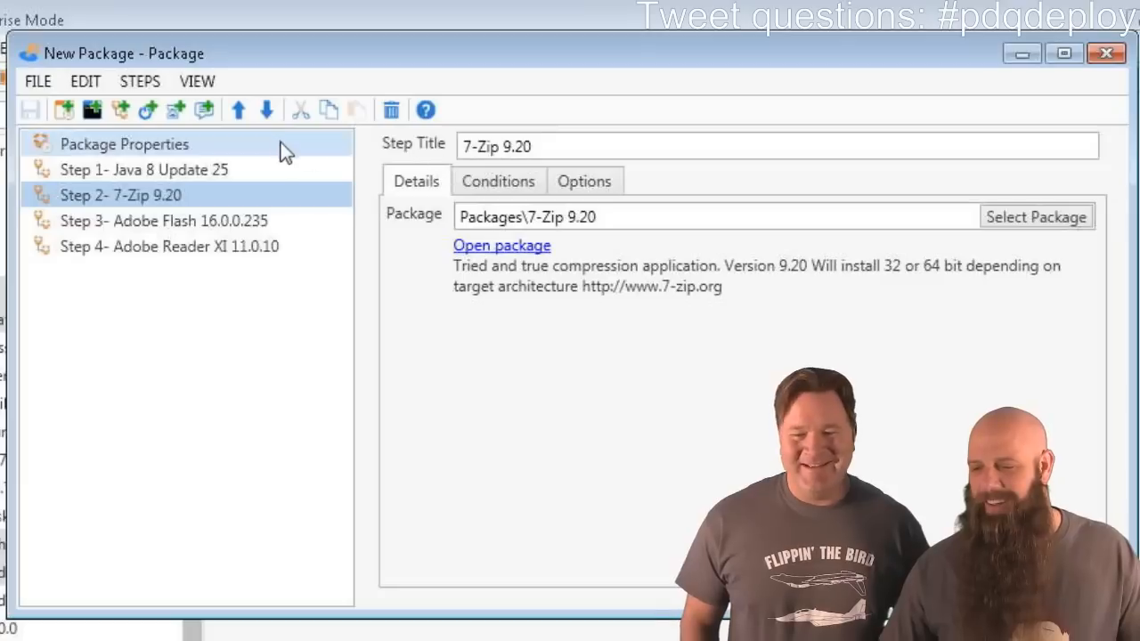
pyautogui.click(237, 109)
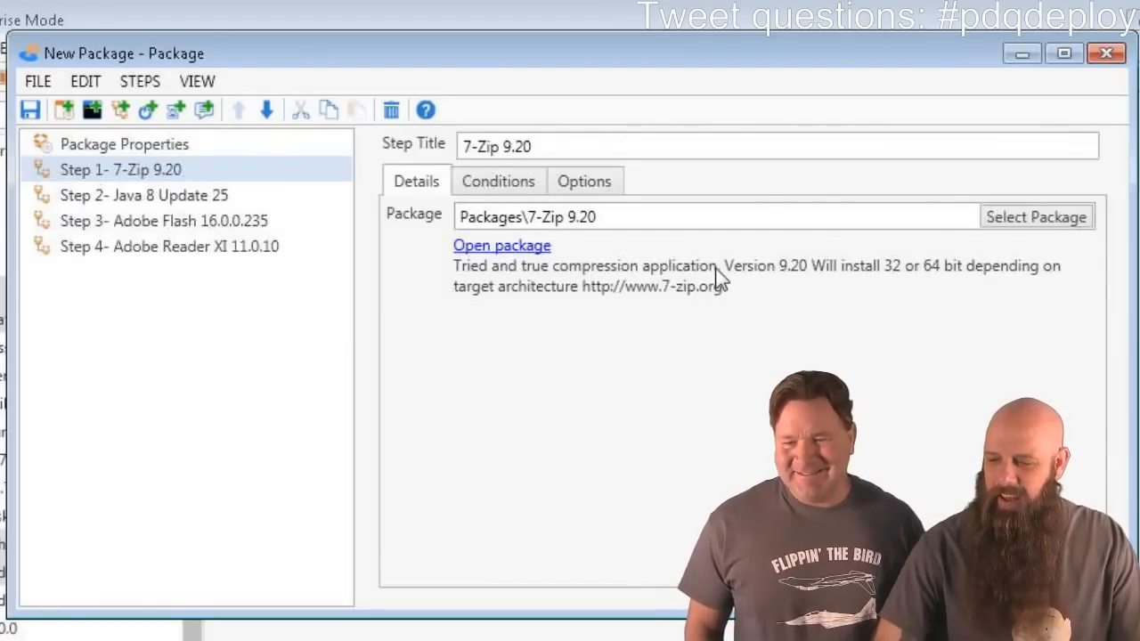
pyautogui.click(29, 109)
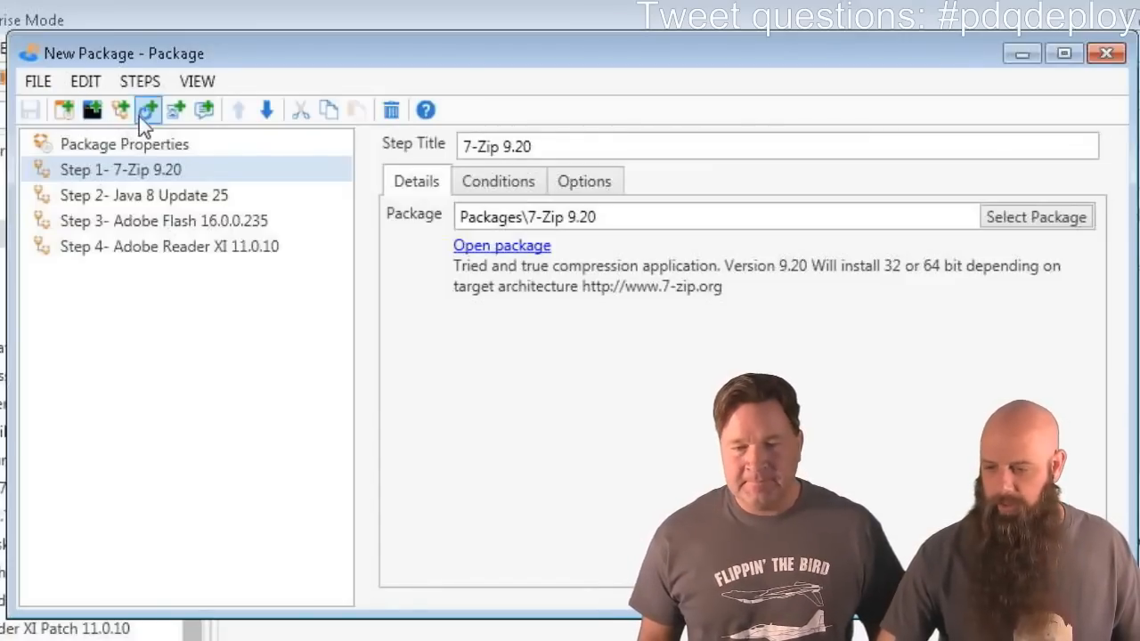
# - Add a 15-second Sleep step after Java 8 Update 25, save the package and close it
pyautogui.click(122, 198)
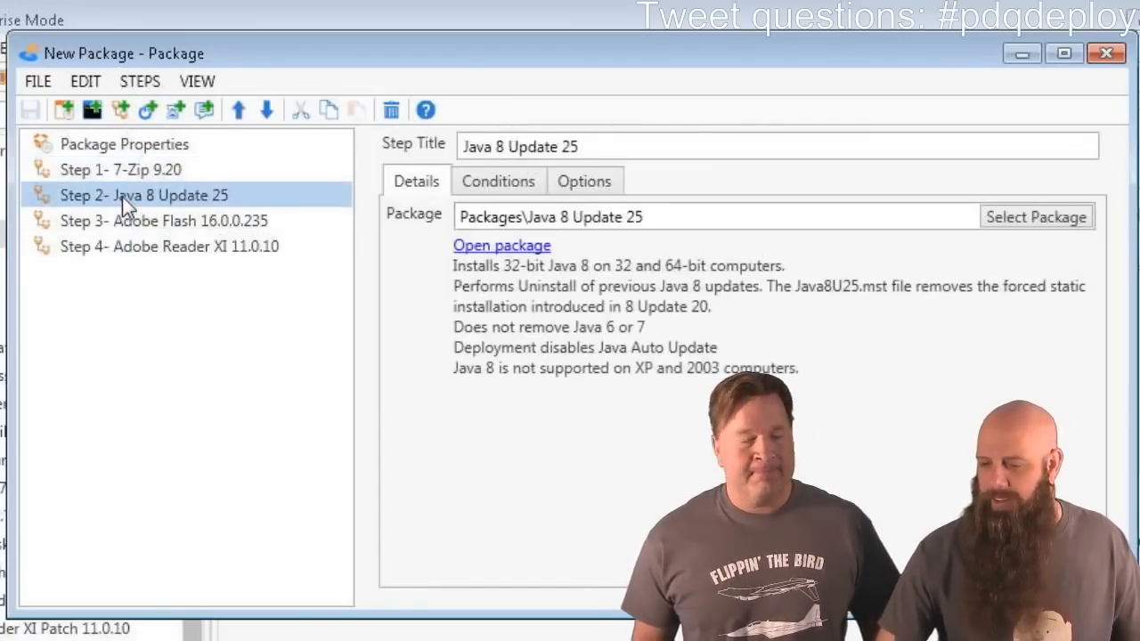
pyautogui.click(175, 109)
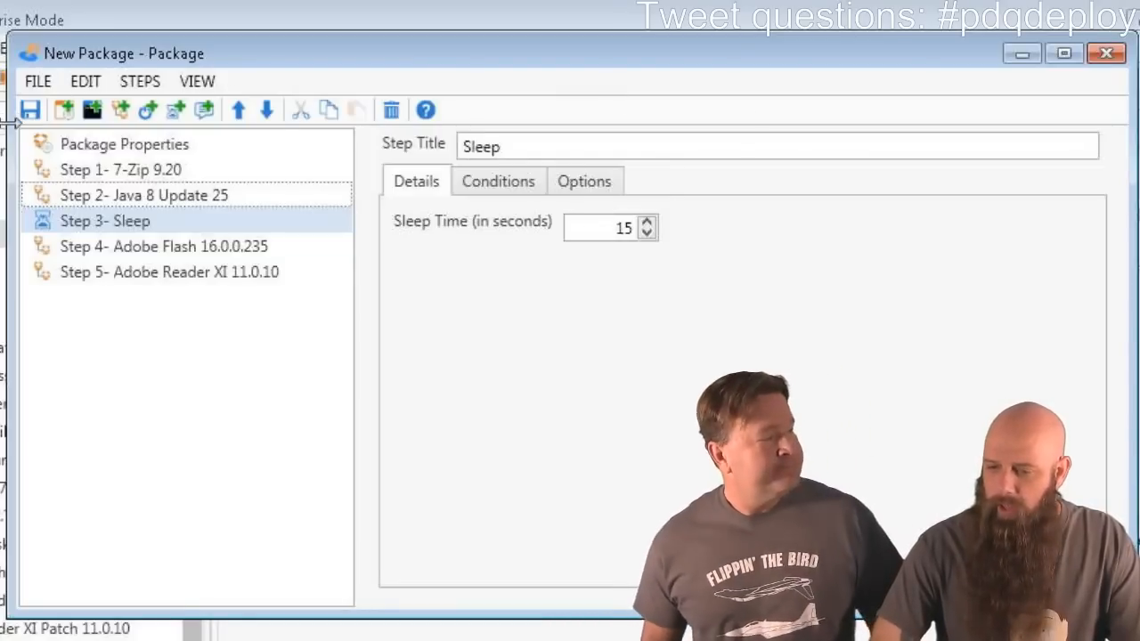
pyautogui.click(34, 110)
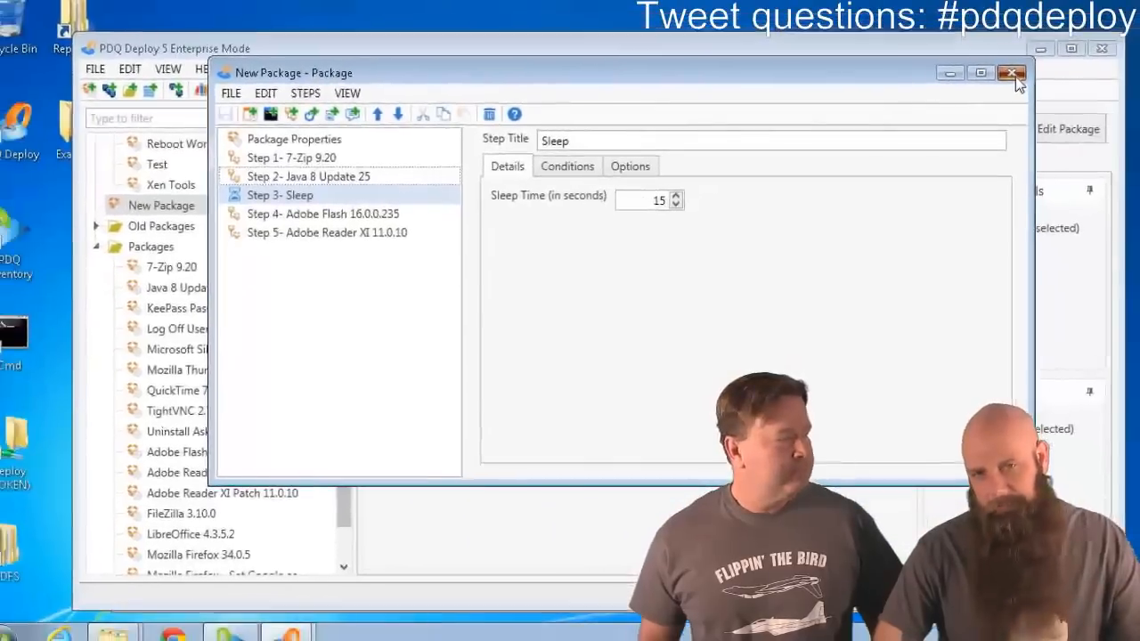
pyautogui.click(1106, 54)
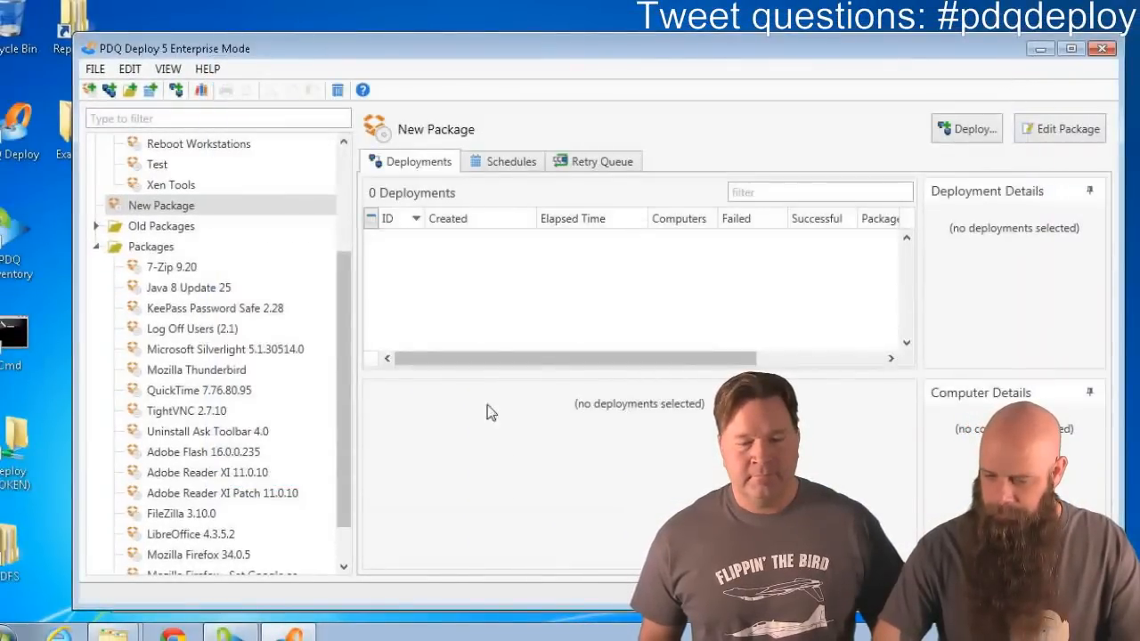
# - Open the TightVNC 2.7.10 package and examine the command and options of its first Stop TightVNC Service step
pyautogui.moveTo(349, 478); pyautogui.dragTo(347, 511)
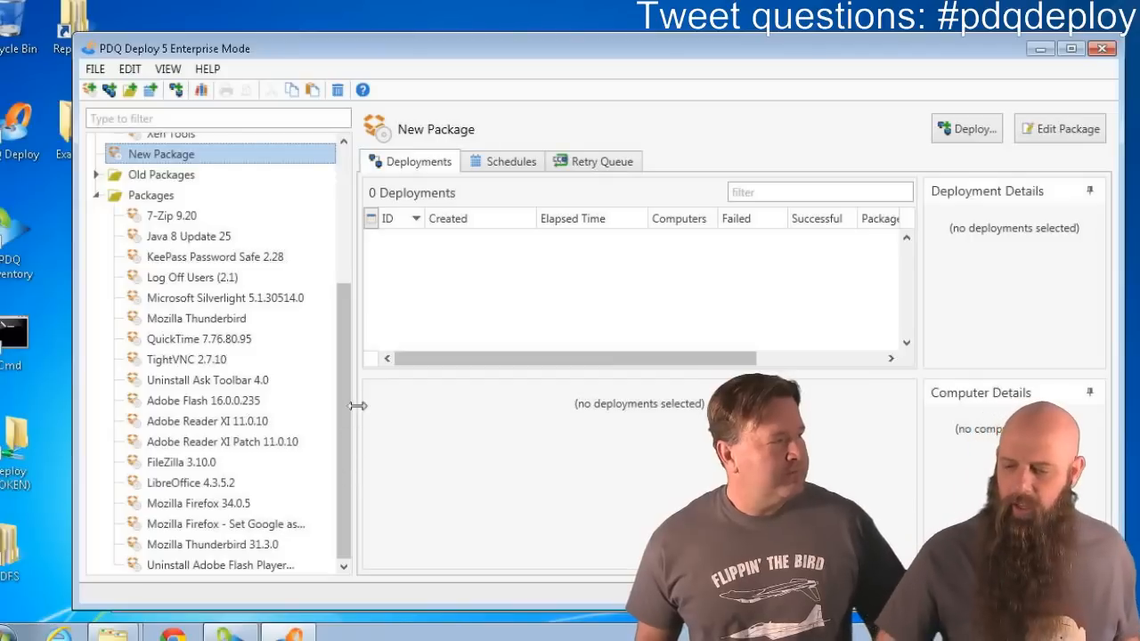
pyautogui.doubleClick(212, 362)
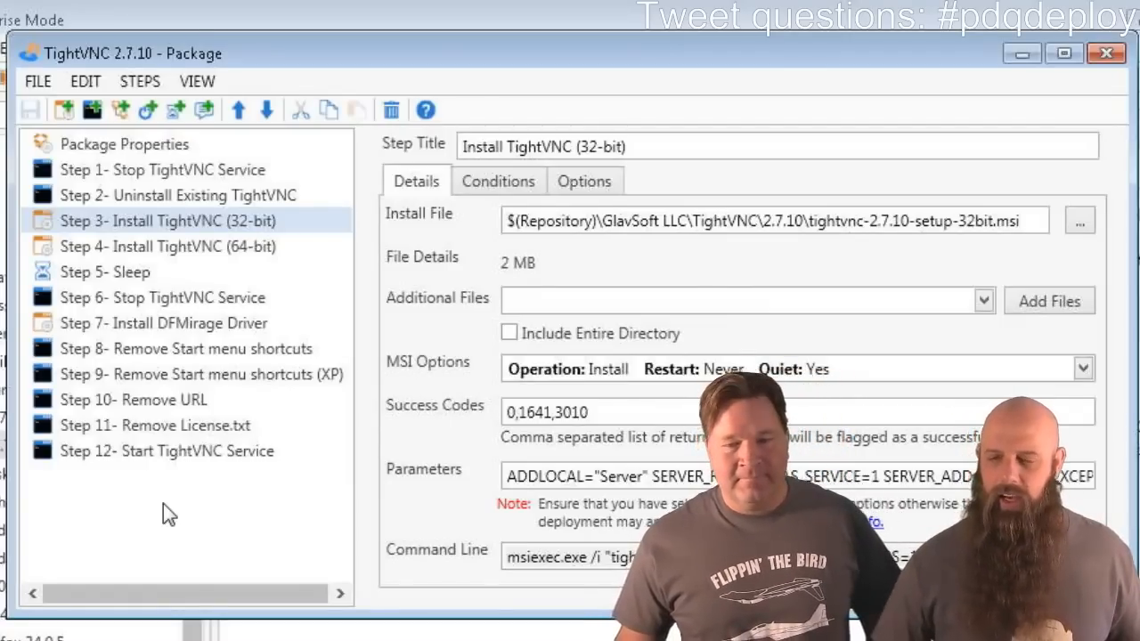
pyautogui.click(169, 177)
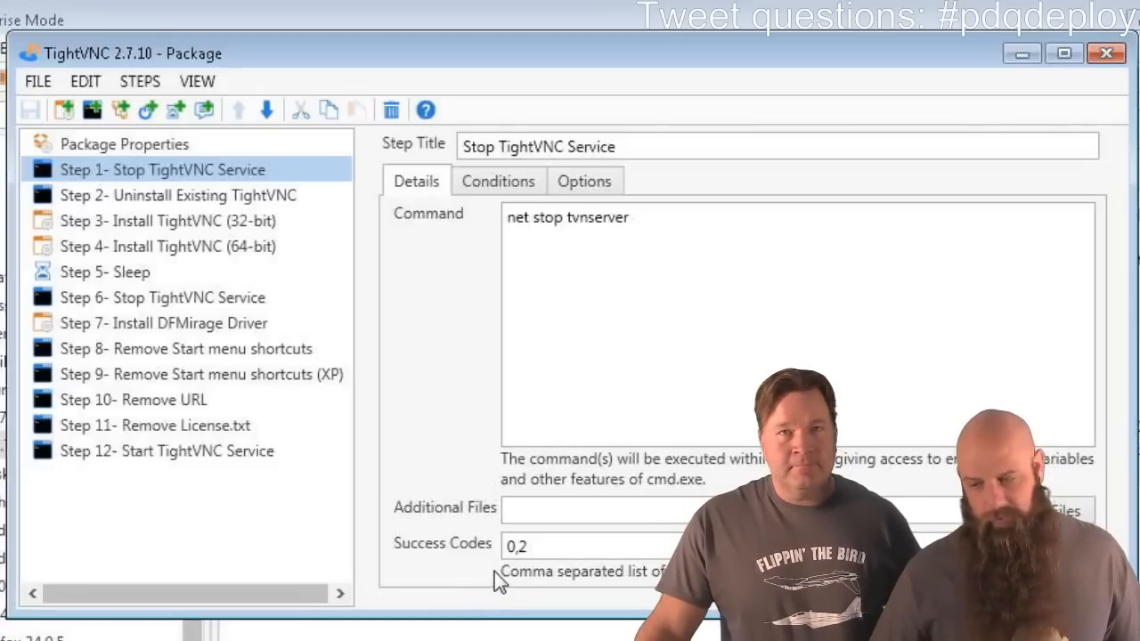
pyautogui.click(592, 190)
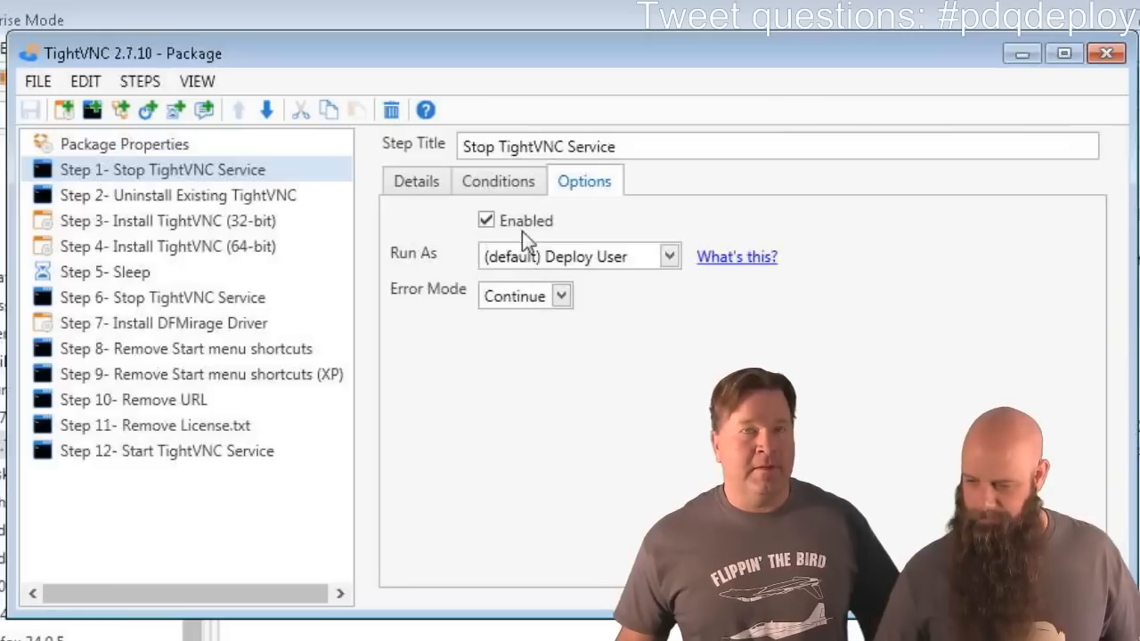
pyautogui.click(411, 185)
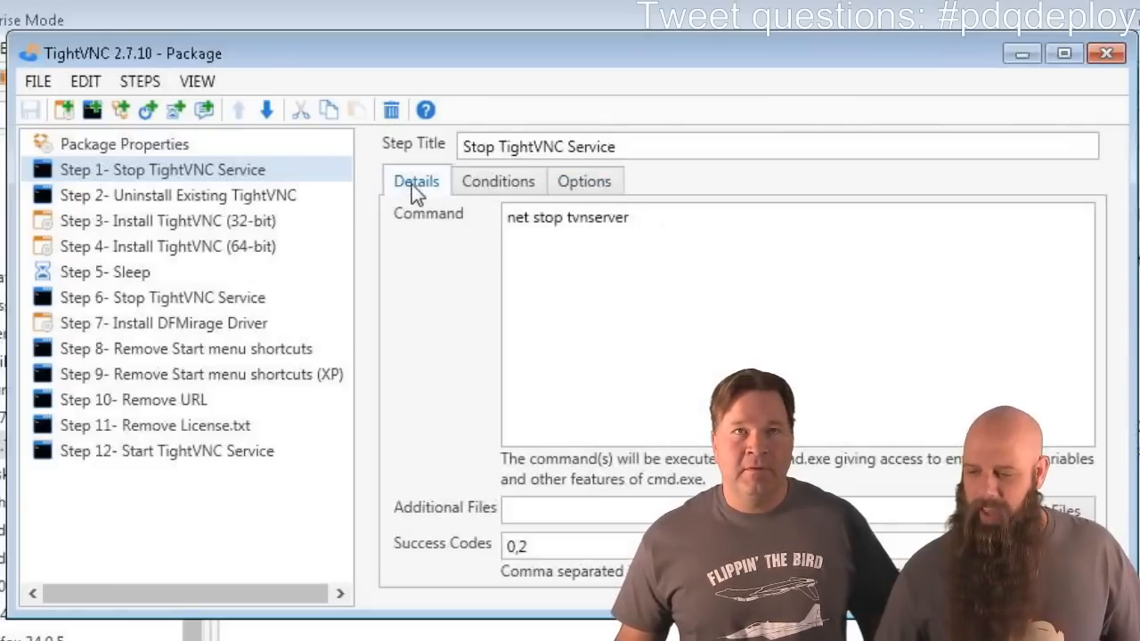
# - Examine the Uninstall Existing TightVNC command and the conditions and install details of the Install TightVNC (32-bit) step
pyautogui.click(237, 204)
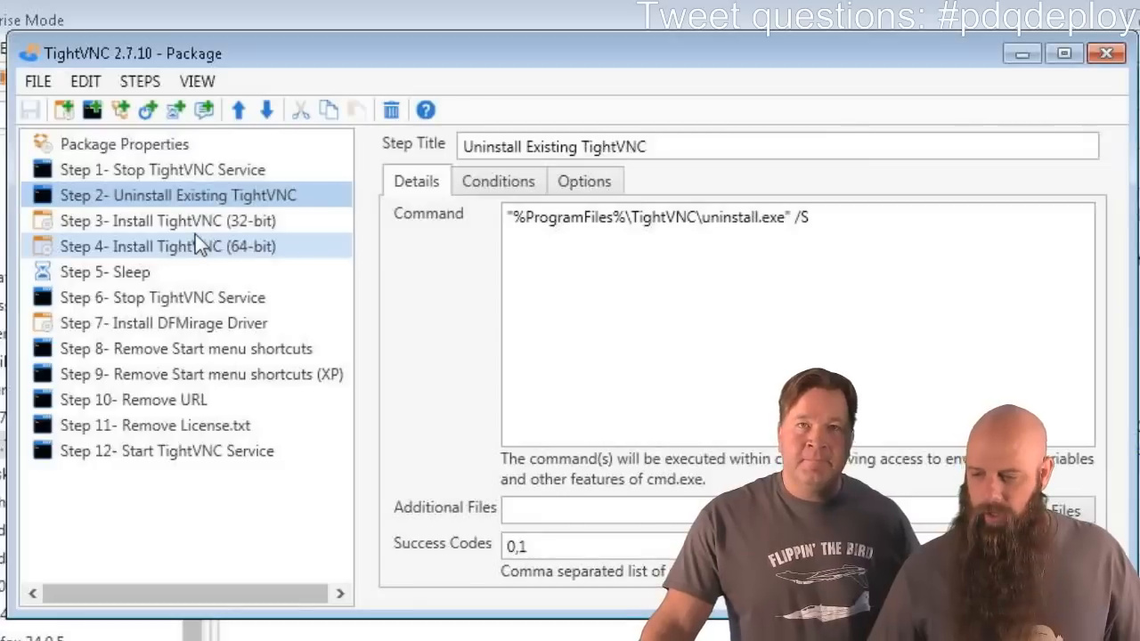
pyautogui.click(211, 224)
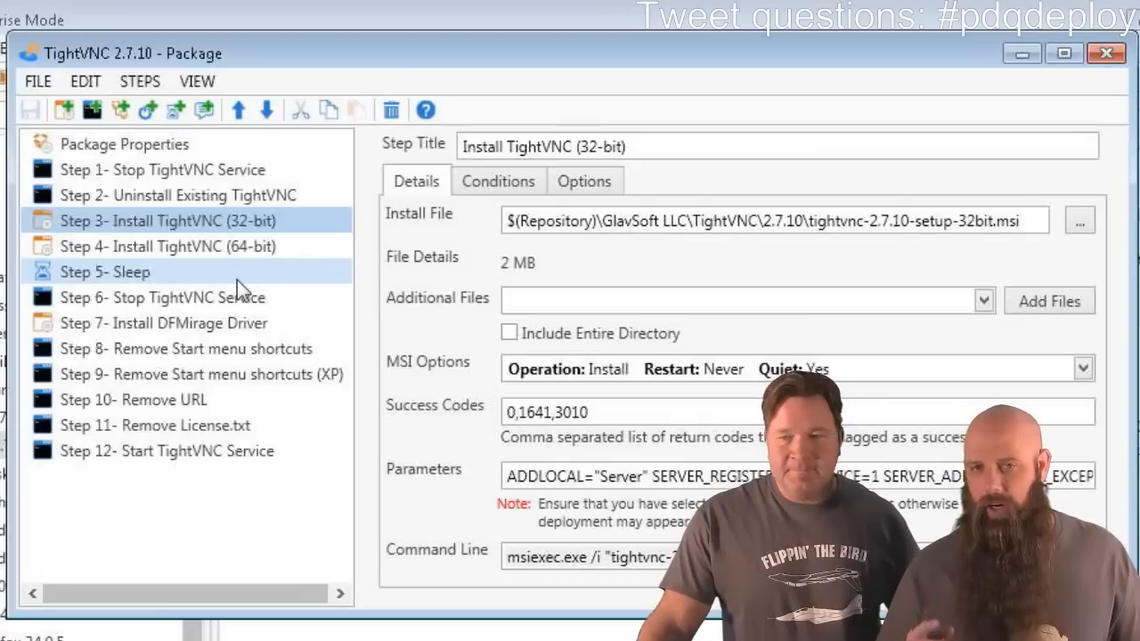
pyautogui.click(493, 181)
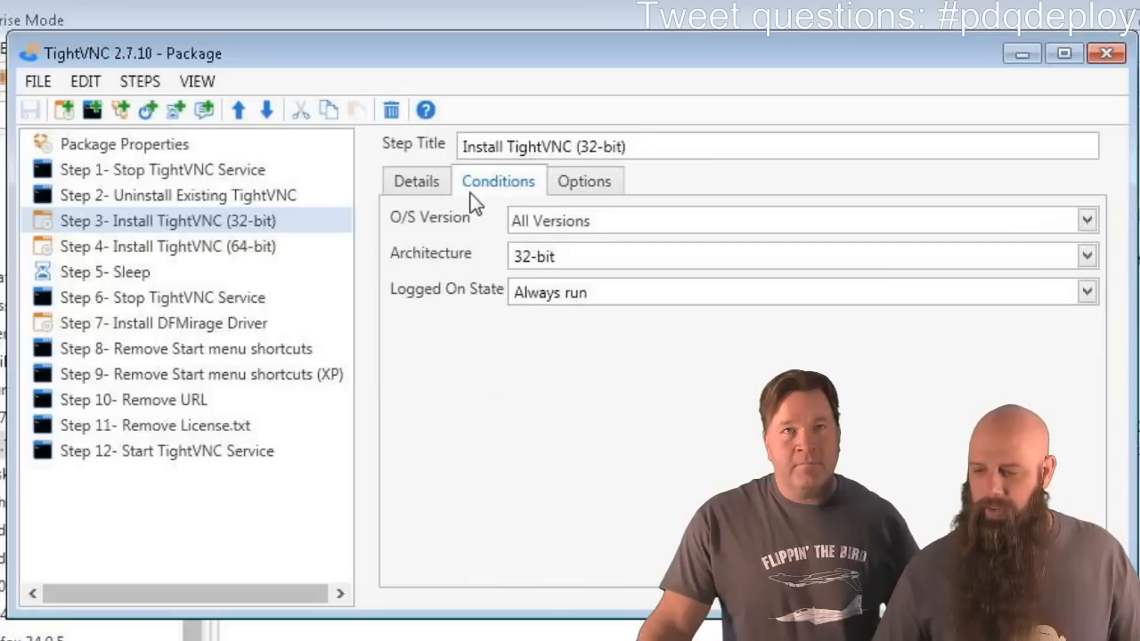
pyautogui.click(411, 183)
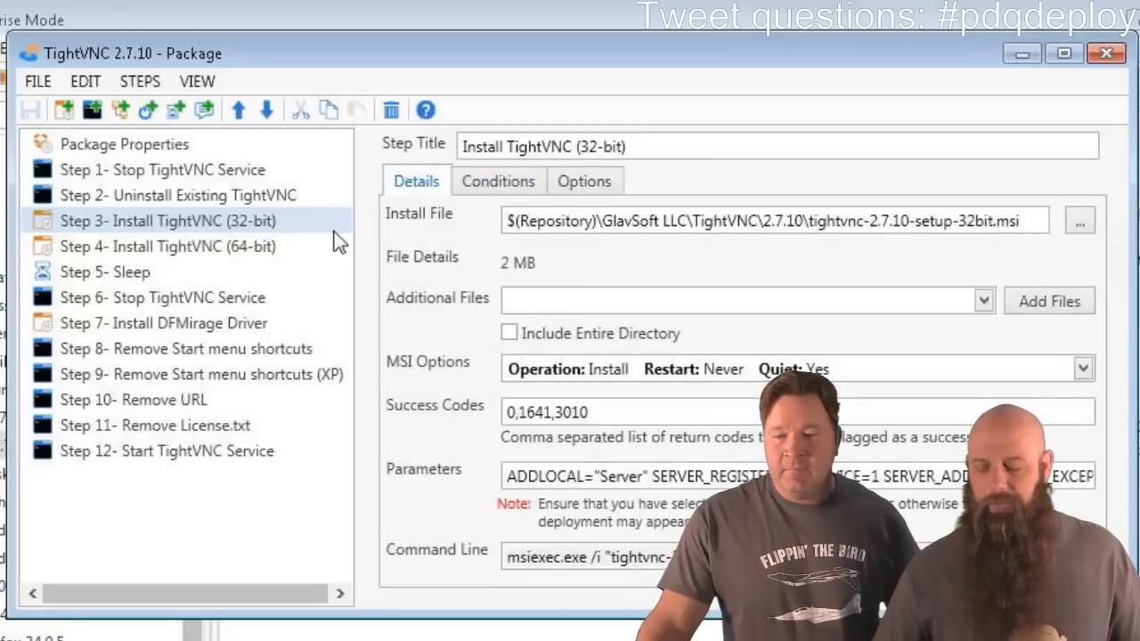
pyautogui.click(246, 222)
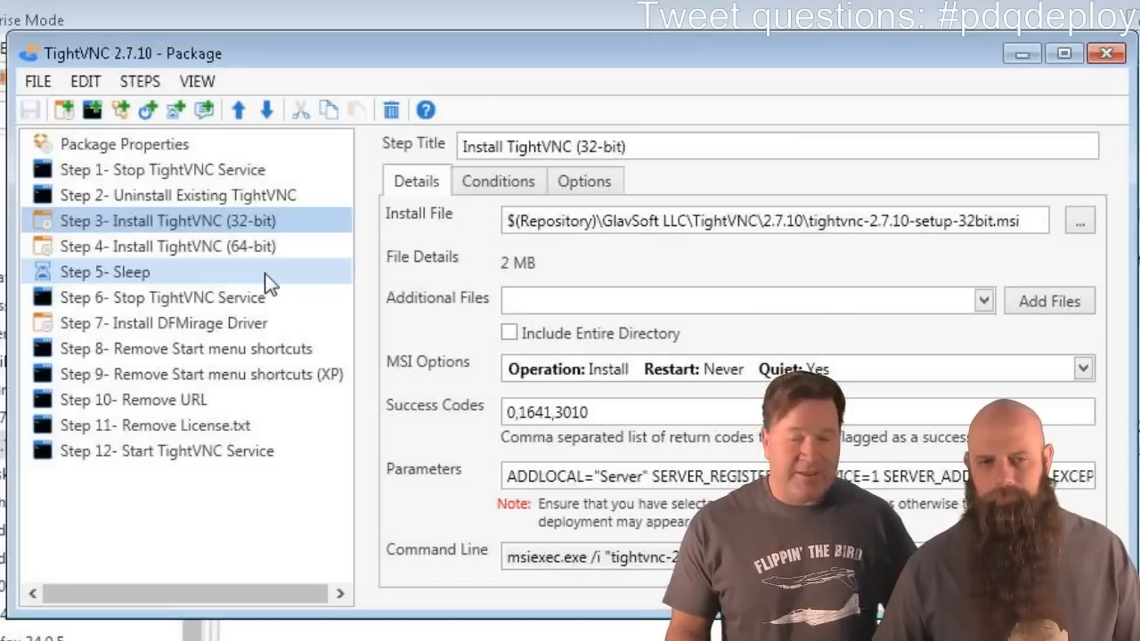
# - Examine the full description in the TightVNC package's properties
pyautogui.doubleClick(684, 479)
pyautogui.click(768, 474)
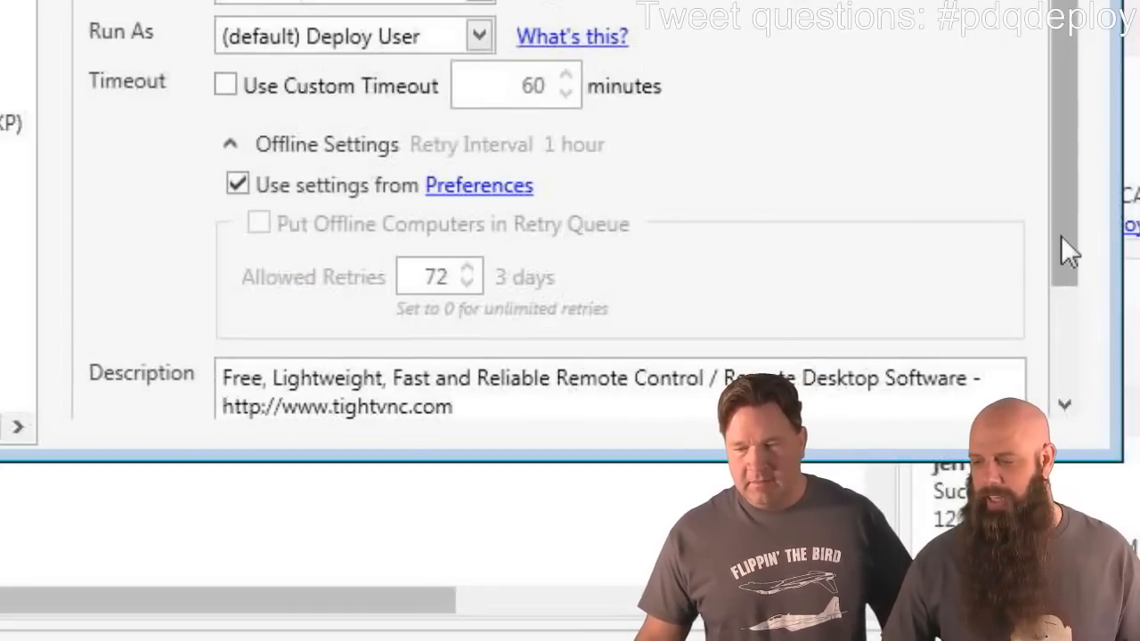
pyautogui.moveTo(1060, 235); pyautogui.dragTo(1089, 412)
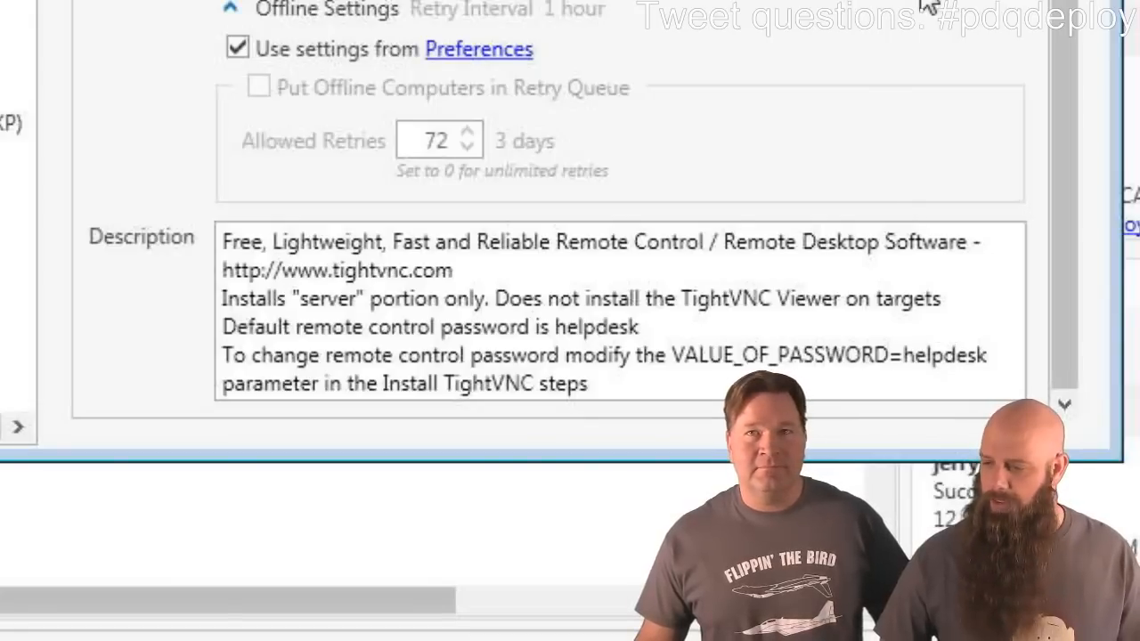
# - Examine the end of the install parameters, including the password setting, in the Install TightVNC 32-bit and 64-bit steps
pyautogui.click(7, 35)
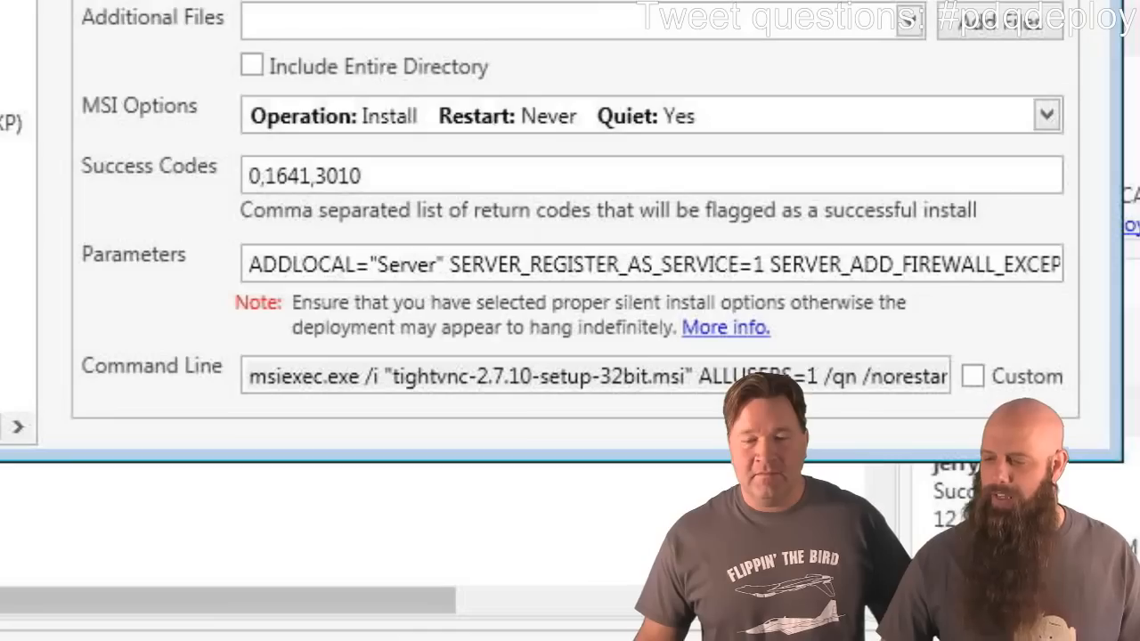
pyautogui.click(613, 264)
pyautogui.press('End')
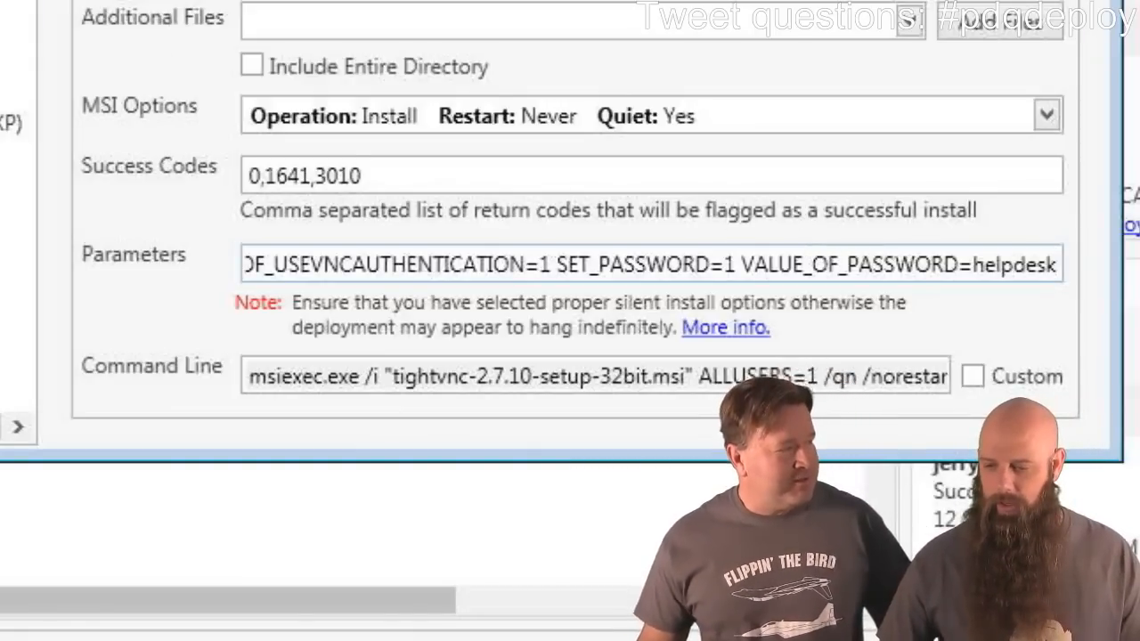
pyautogui.click(7, 80)
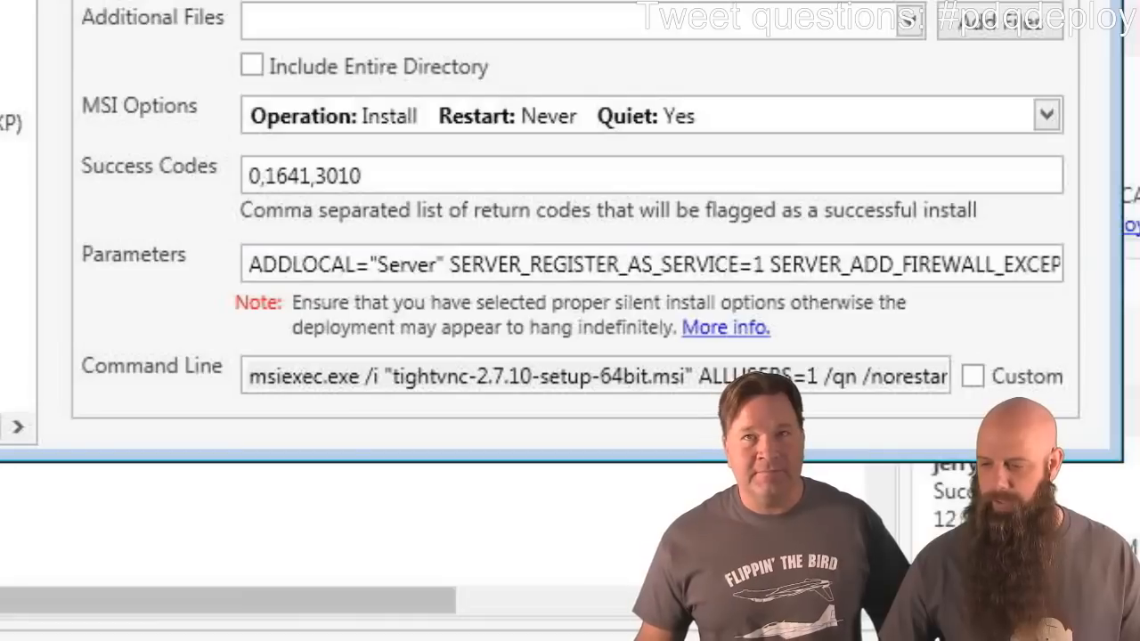
pyautogui.click(726, 264)
pyautogui.press('End')
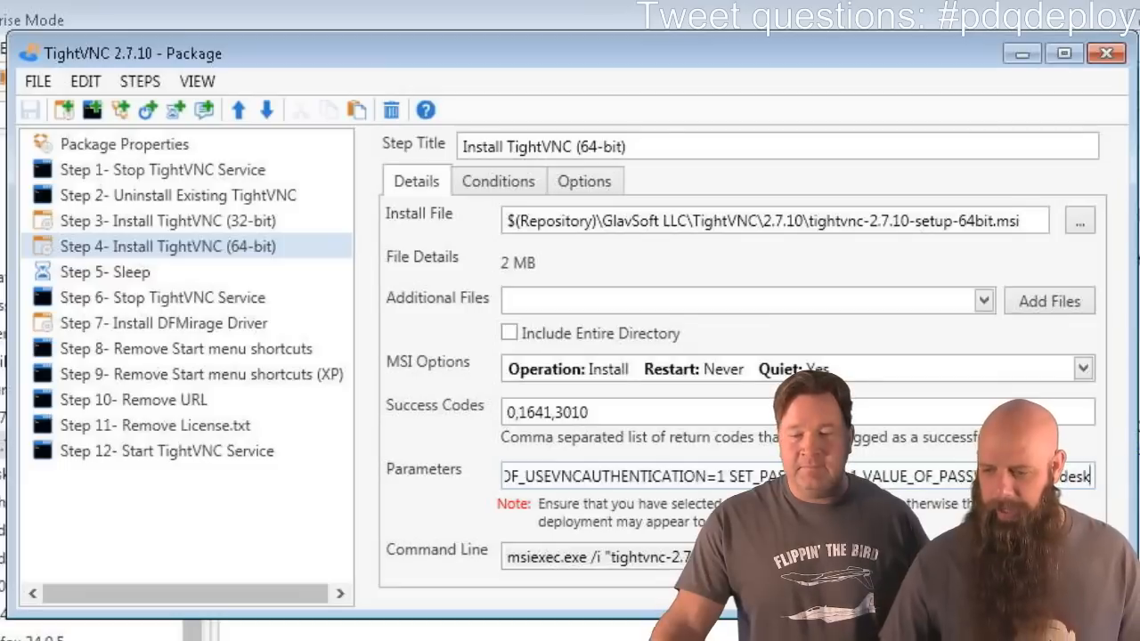
# - Examine the Sleep, second Stop TightVNC Service, both Remove Start menu shortcuts and Start TightVNC Service steps
pyautogui.click(160, 269)
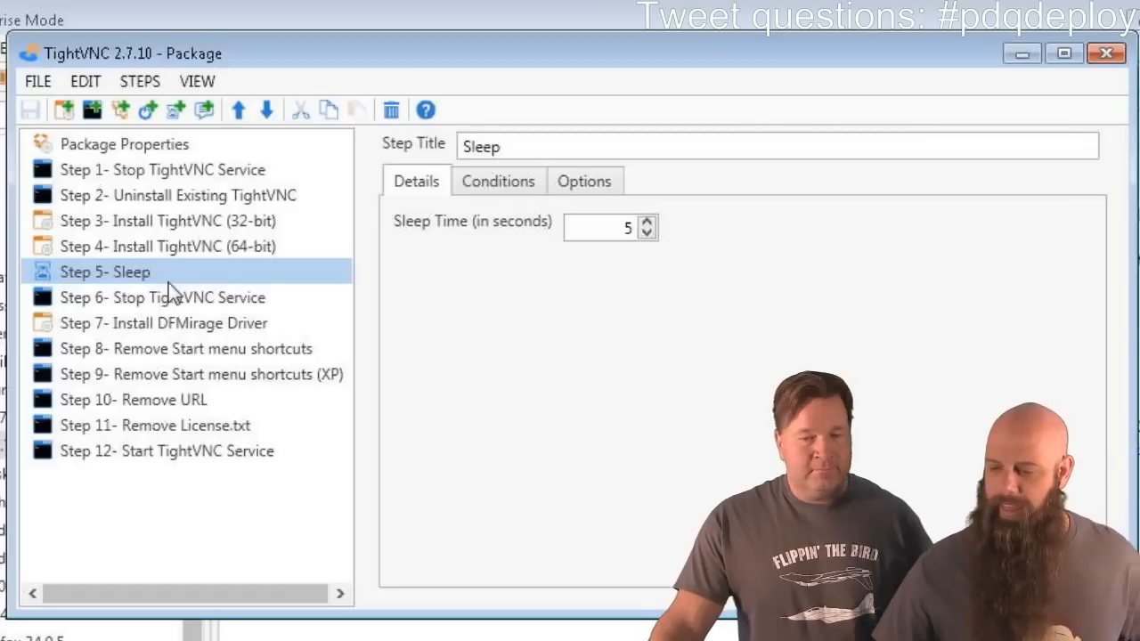
pyautogui.click(169, 291)
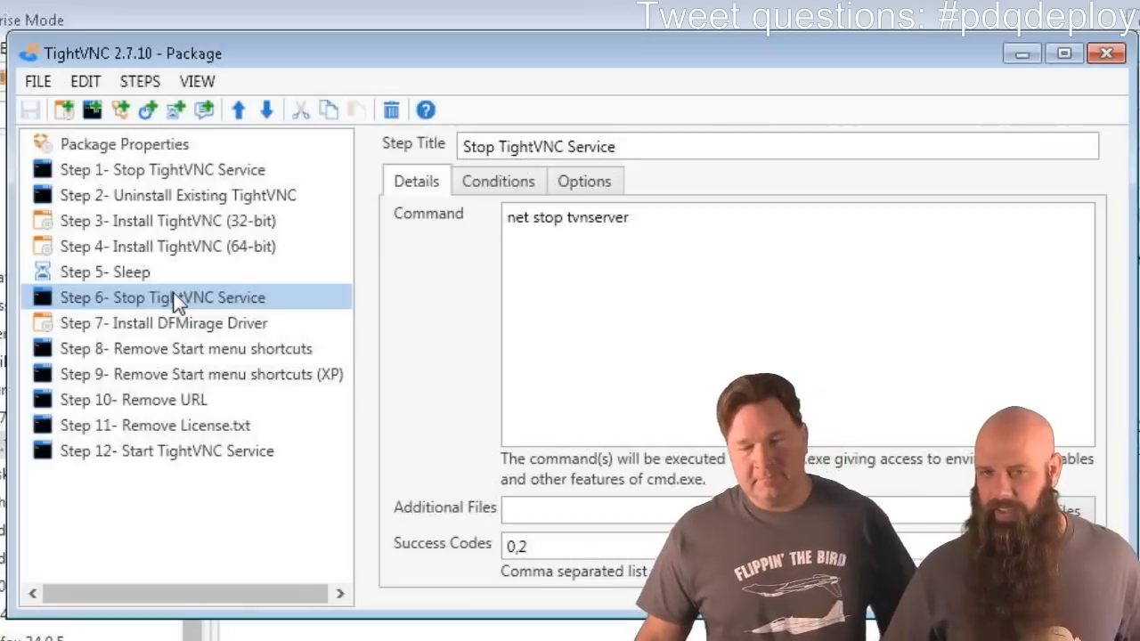
pyautogui.click(156, 352)
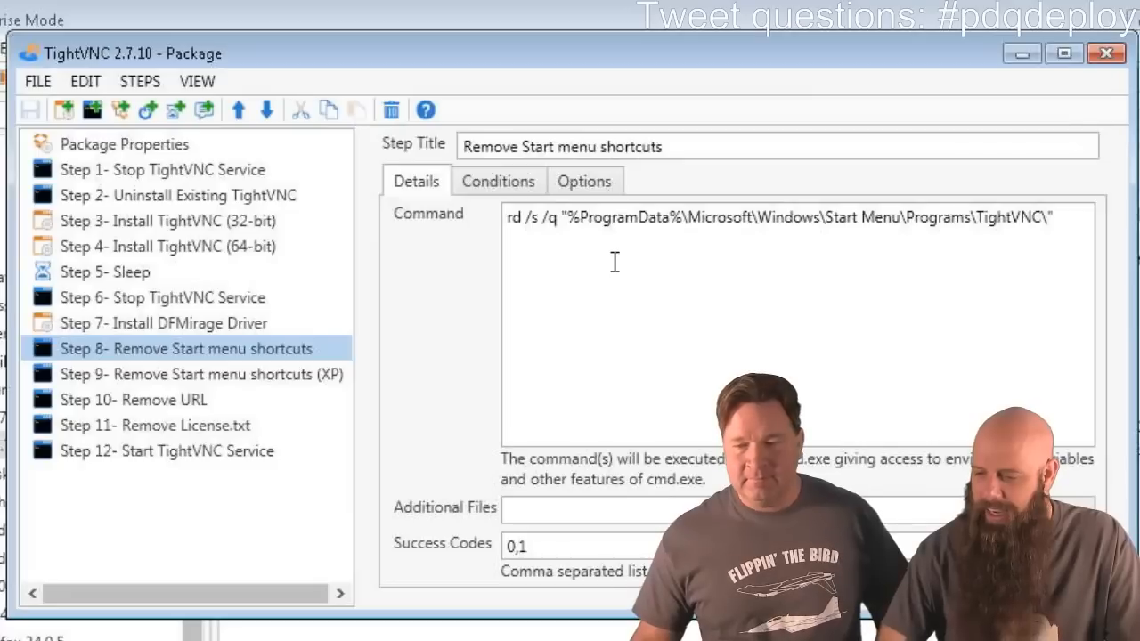
pyautogui.click(259, 383)
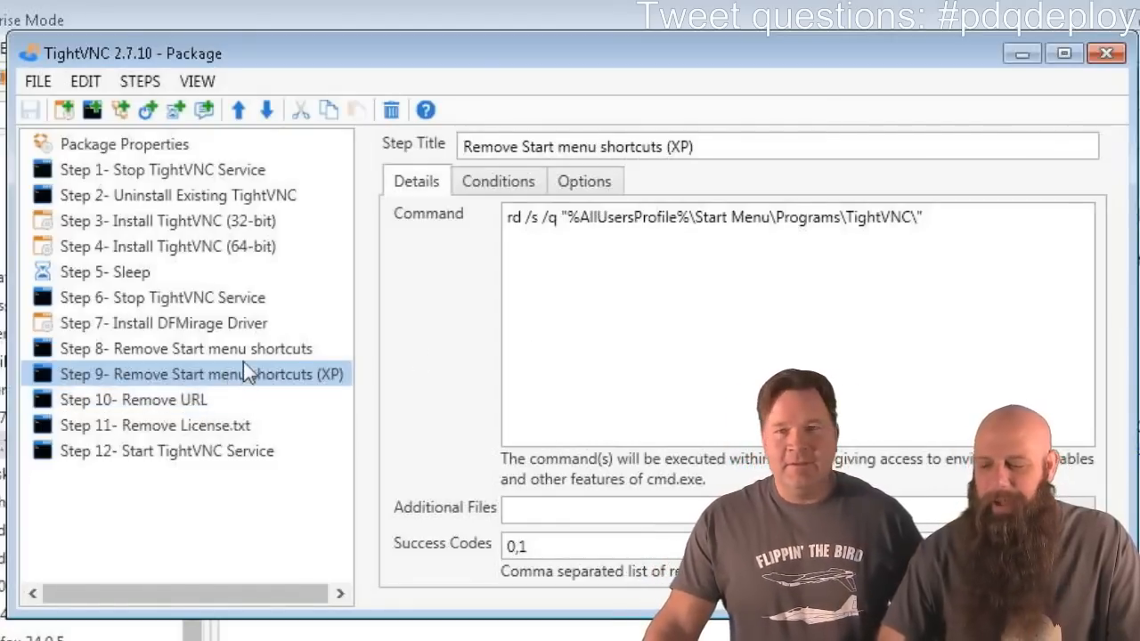
pyautogui.click(242, 457)
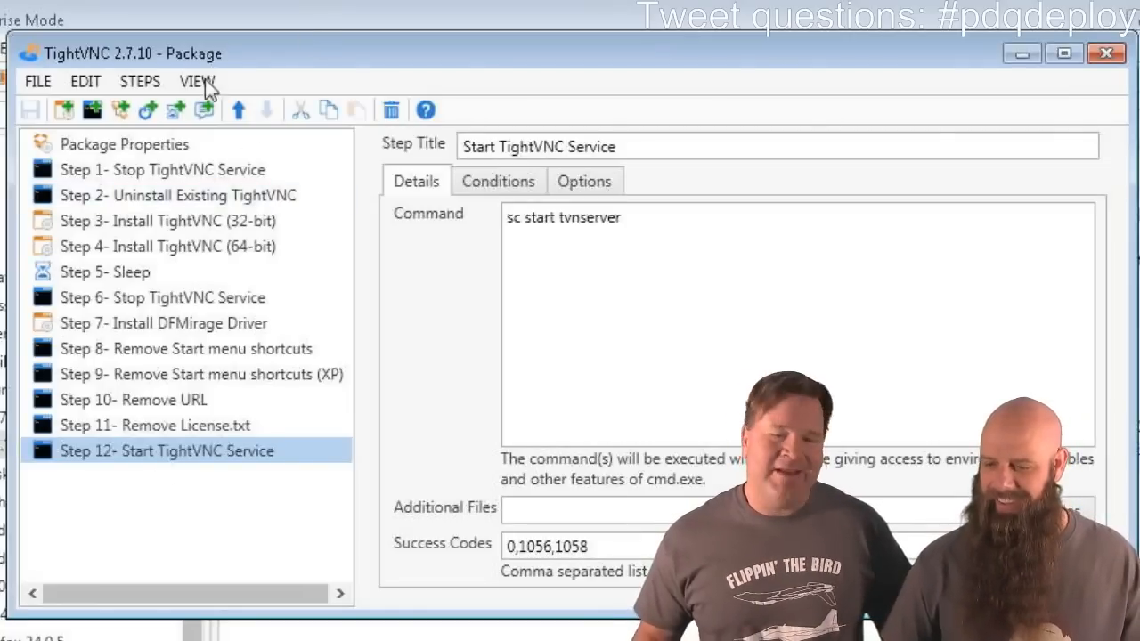
# - Append a nested package step for Adobe Flash 16.0.0.235 to the TightVNC package, then save and close the package
pyautogui.click(120, 110)
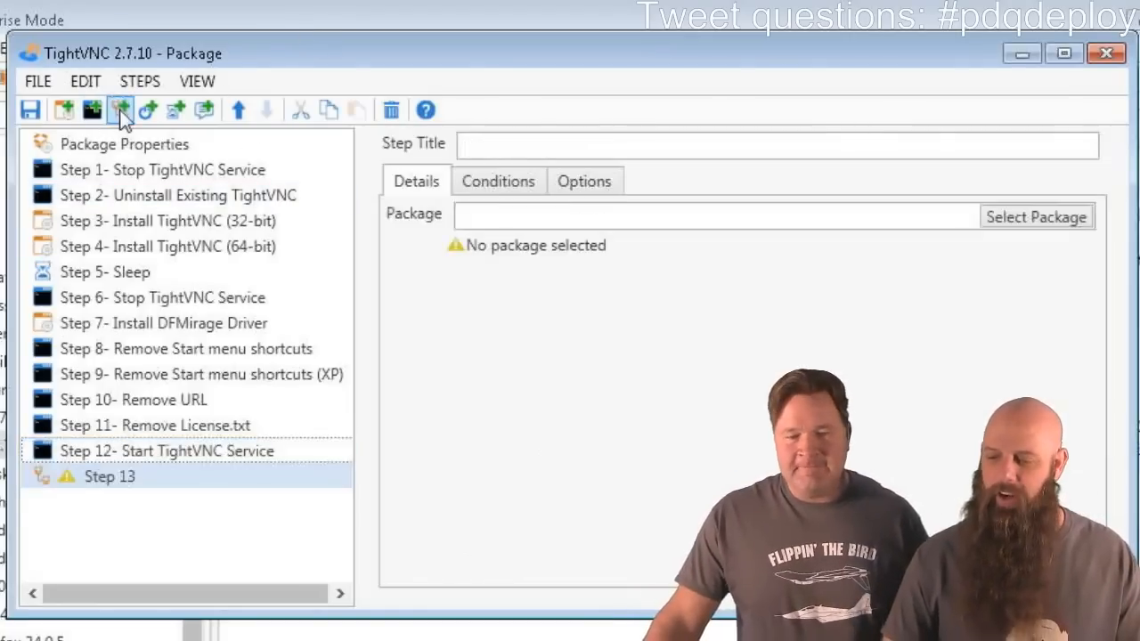
pyautogui.click(1031, 218)
pyautogui.scroll(-2, 380, 321)
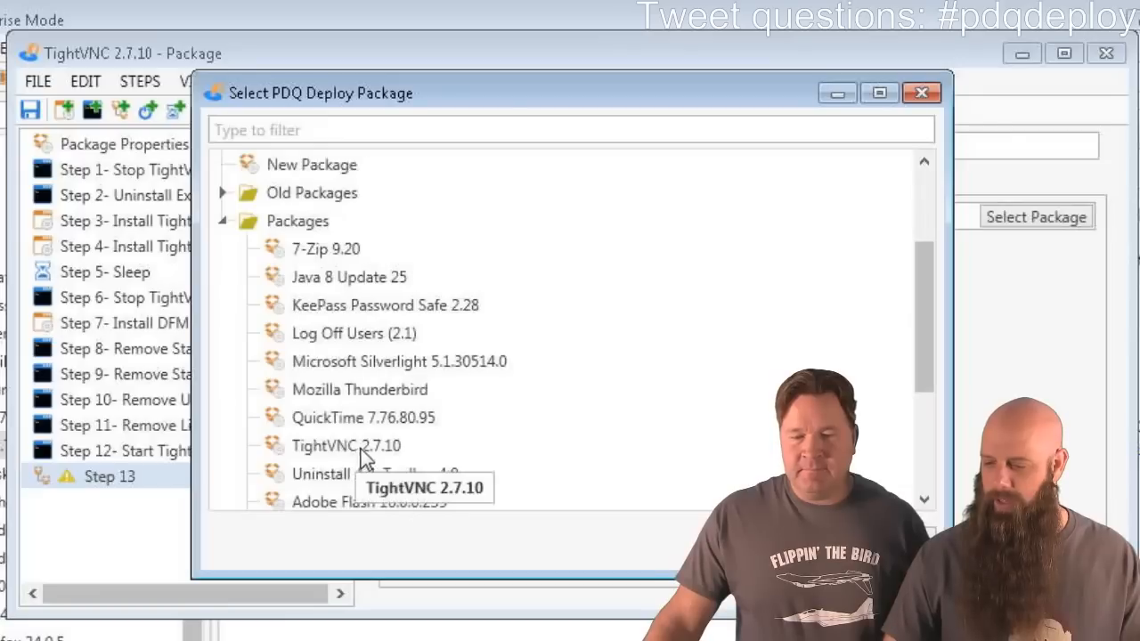
pyautogui.scroll(-1, 383, 417)
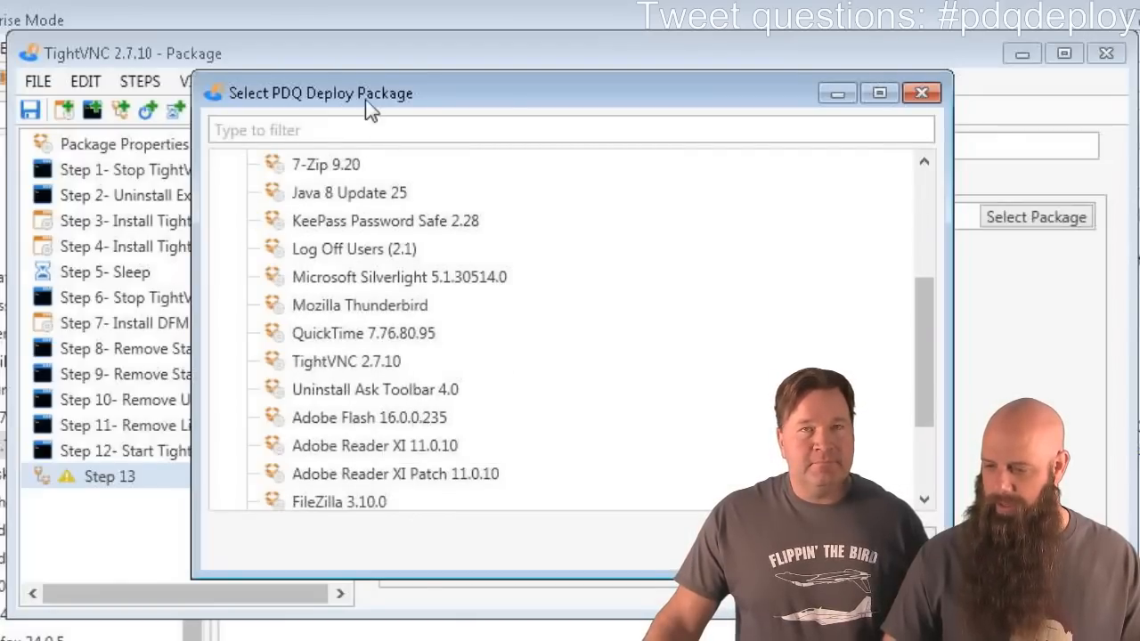
pyautogui.click(364, 418)
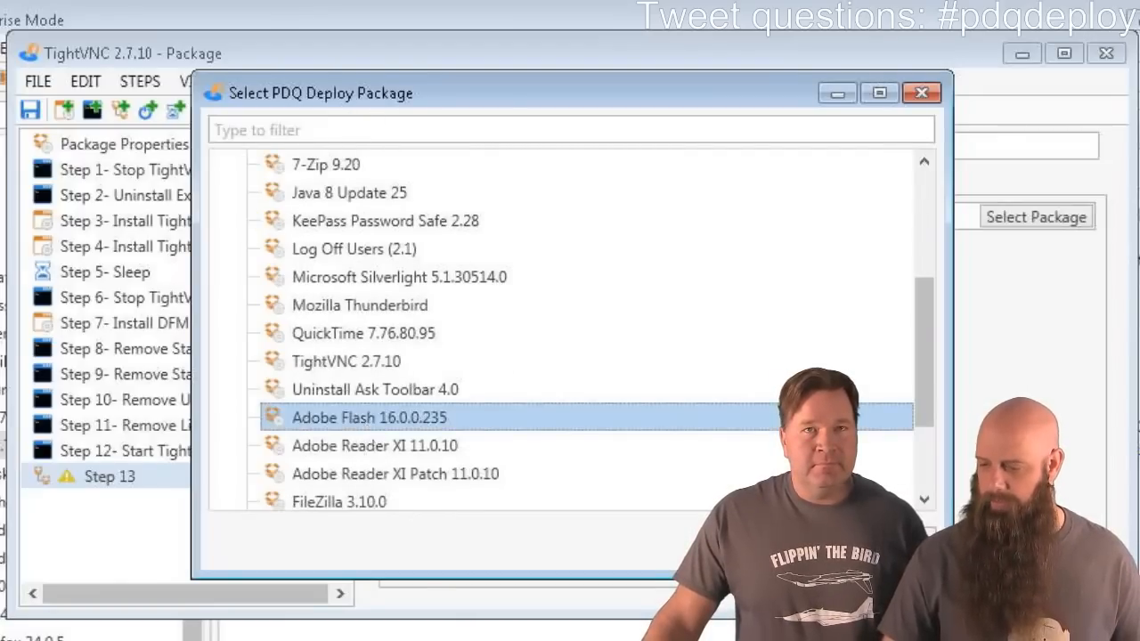
pyautogui.click(793, 541)
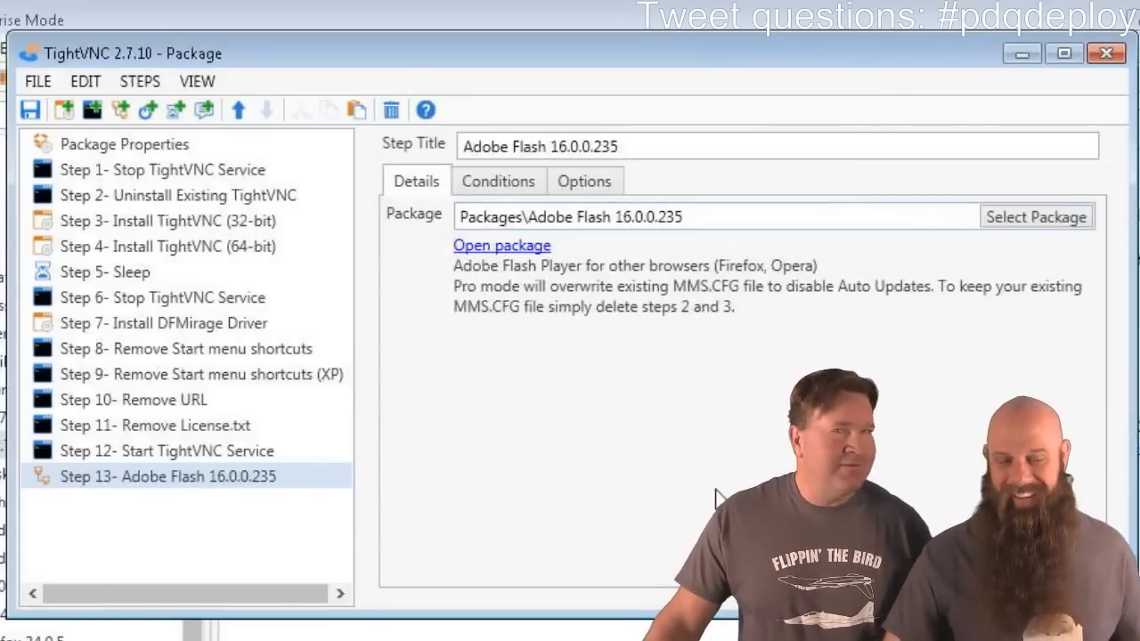
pyautogui.click(129, 478)
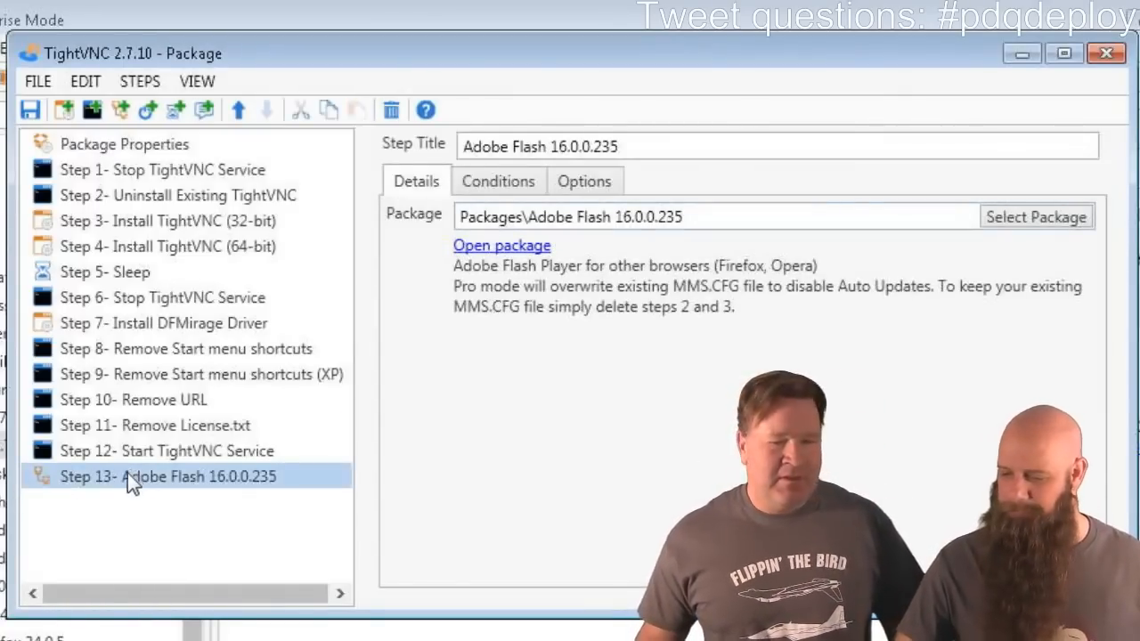
pyautogui.click(32, 110)
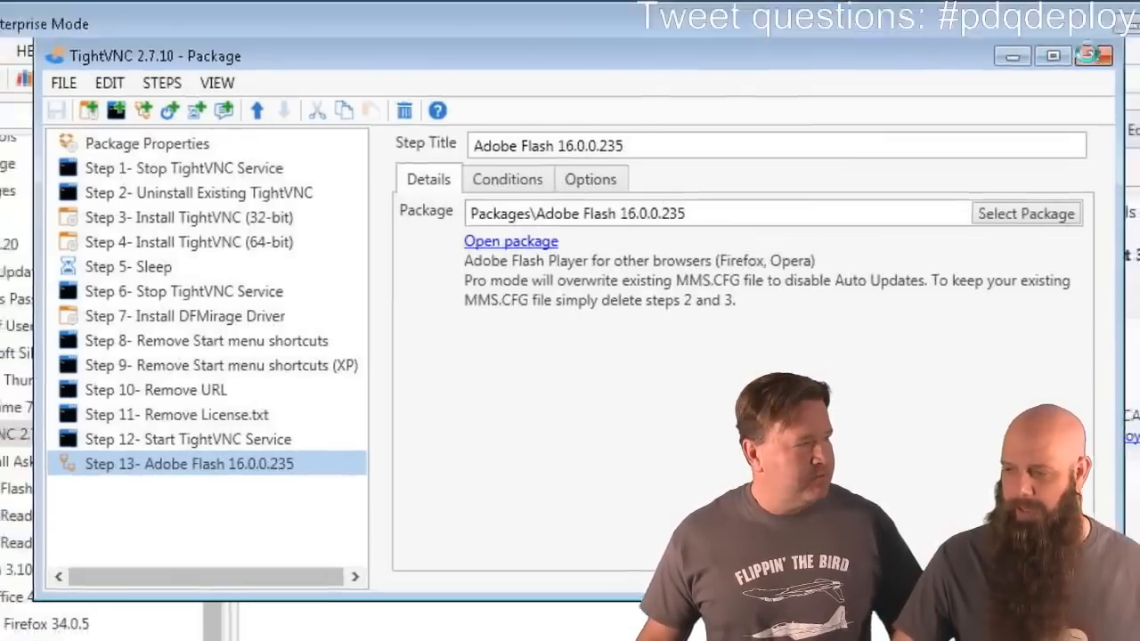
pyautogui.click(1091, 55)
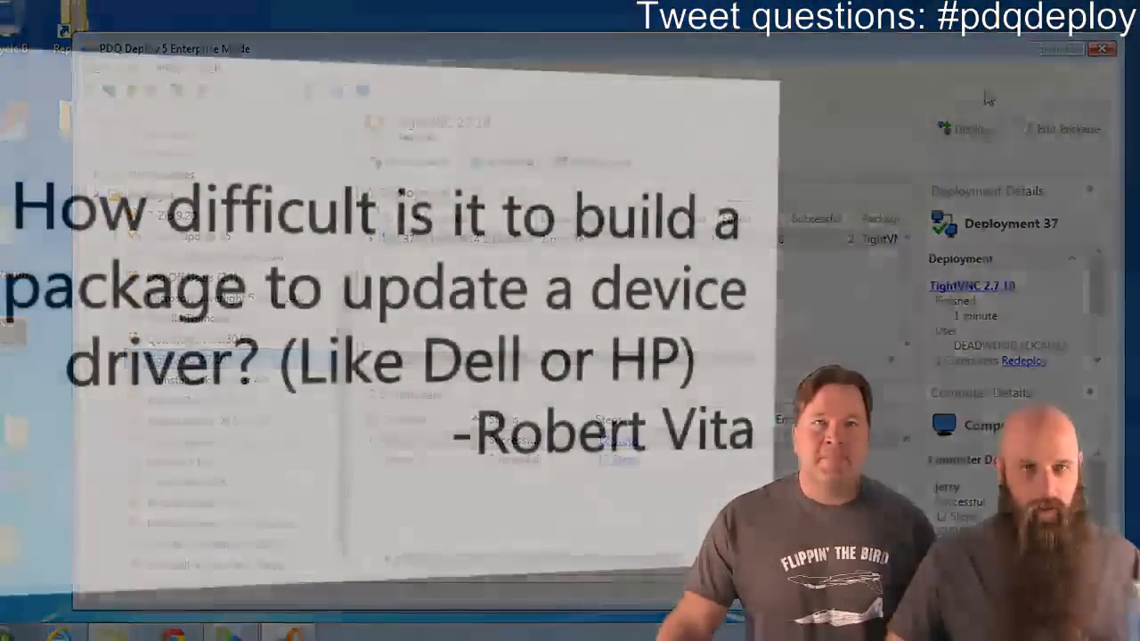
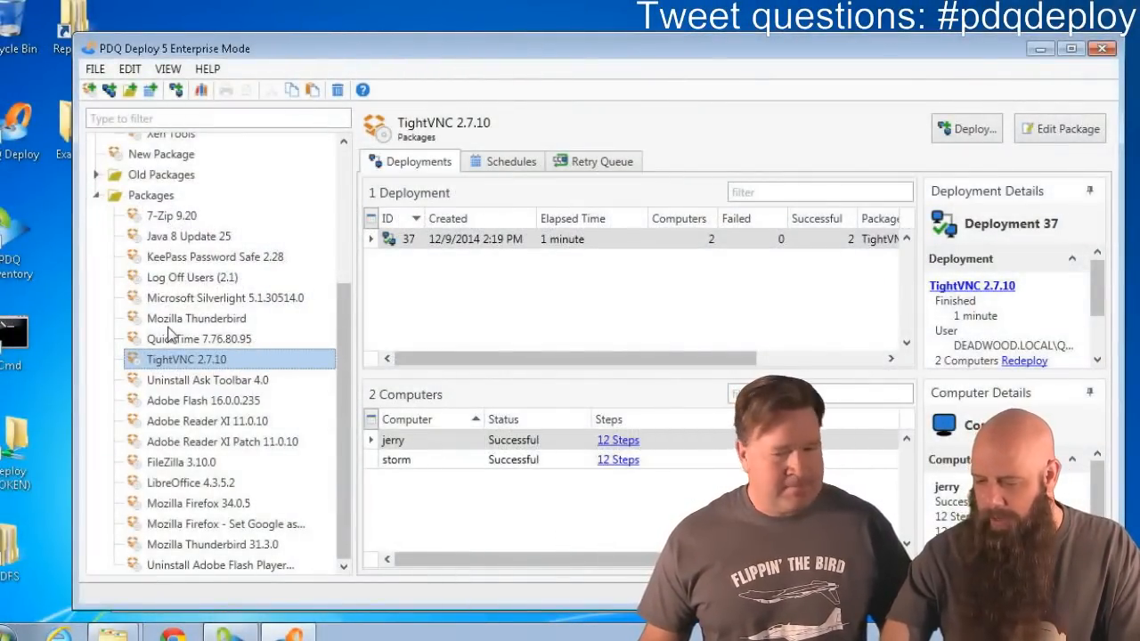
# - Collapse the Packages folder and open Software\TechSmith\Snagit\12\12.2.2 on the Deploy (TOKEN) share in Windows Explorer
pyautogui.click(96, 195)
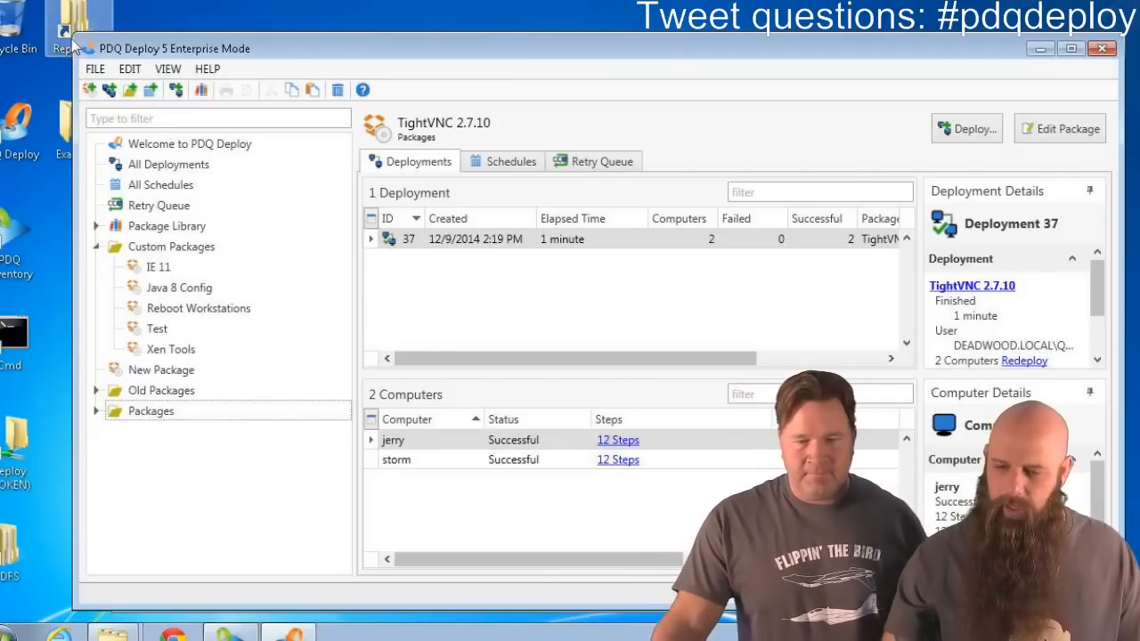
pyautogui.doubleClick(14, 450)
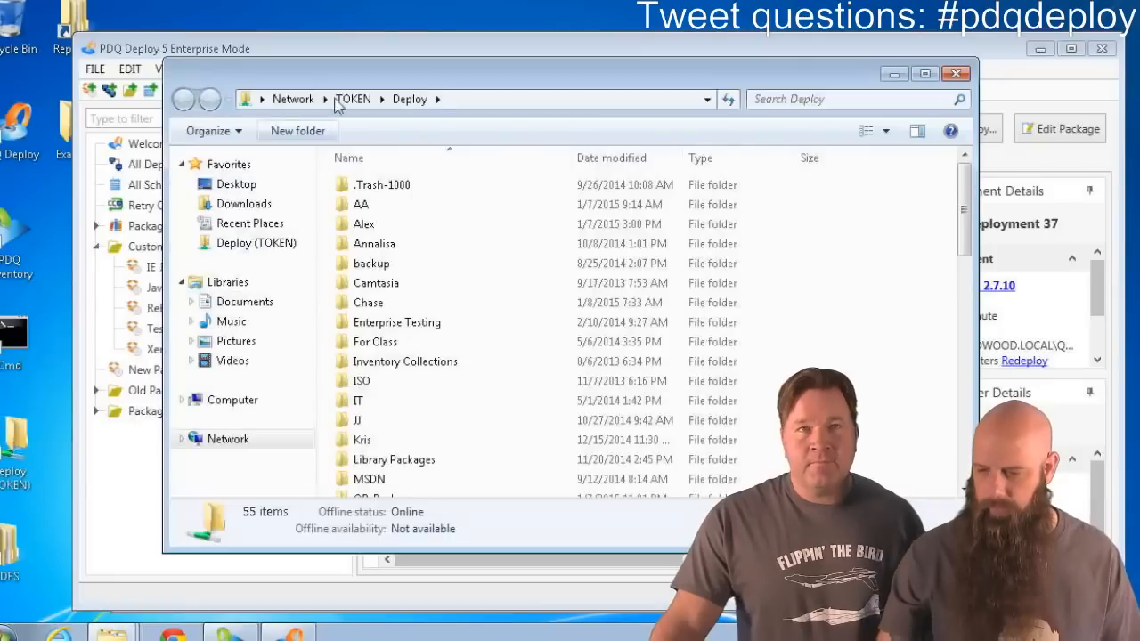
pyautogui.click(401, 226)
pyautogui.write('so')
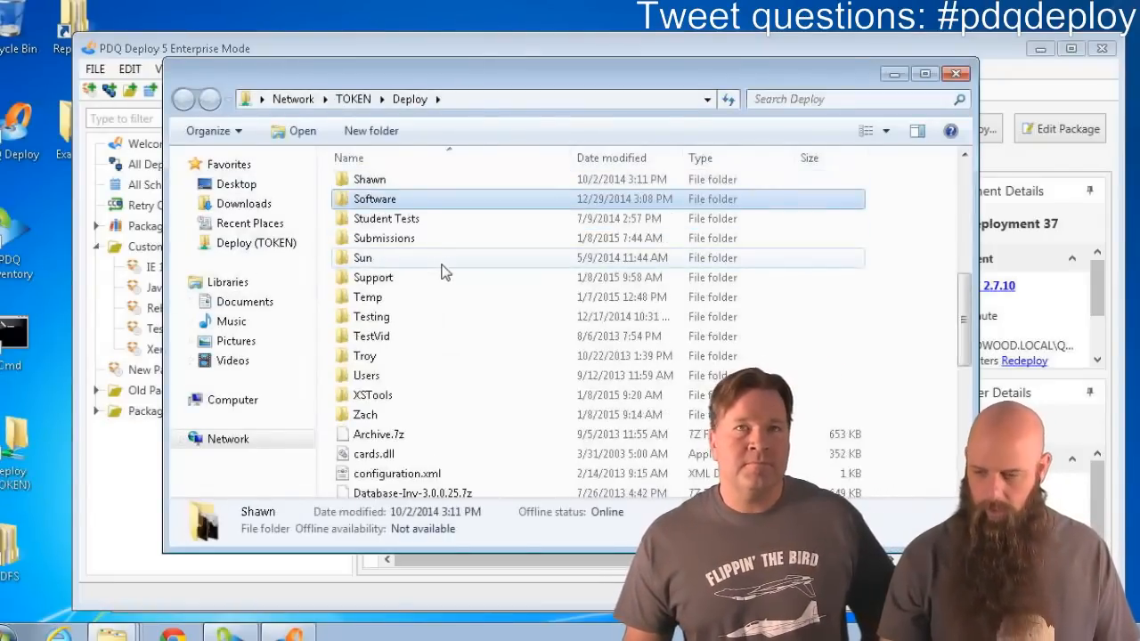
pyautogui.press('Return')
pyautogui.write('tec')
pyautogui.press('Return')
pyautogui.write('s')
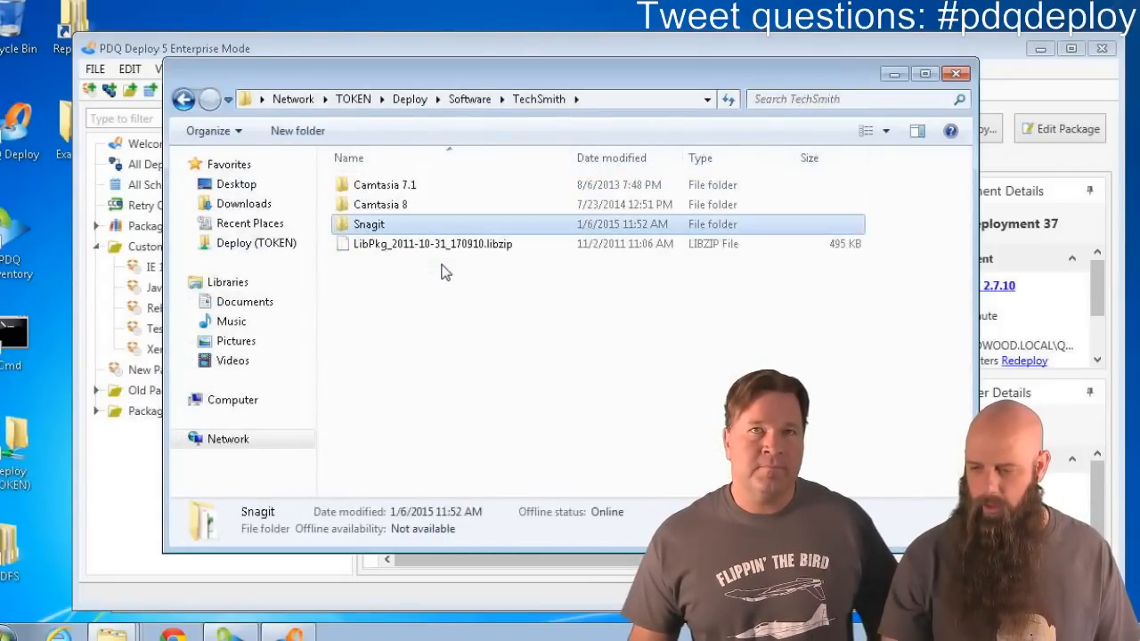
pyautogui.press('Return')
pyautogui.doubleClick(365, 246)
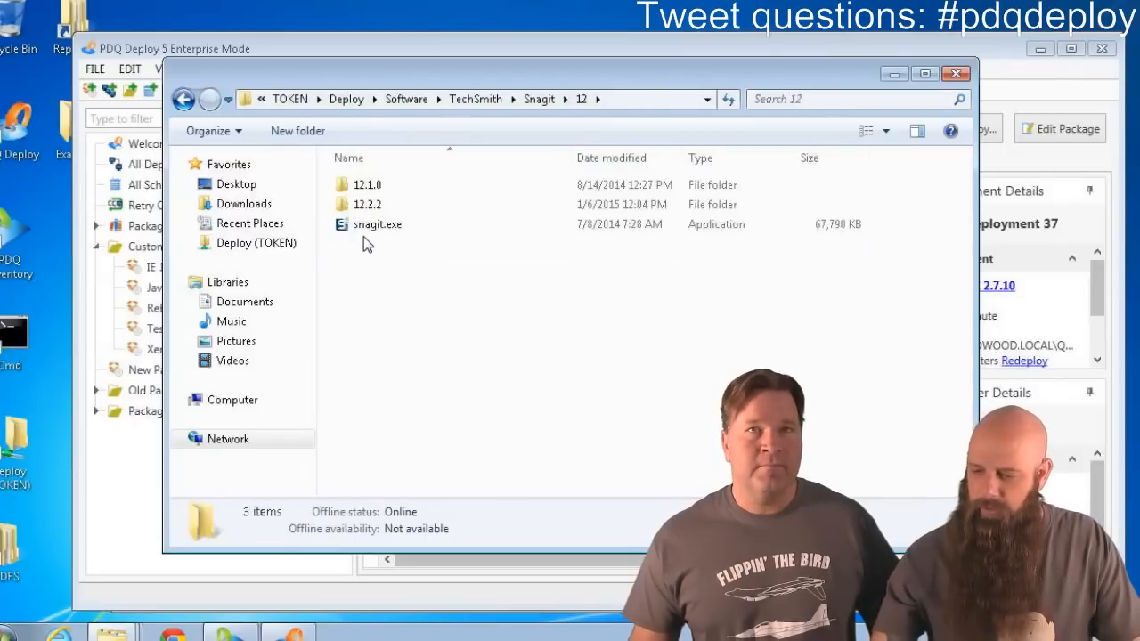
pyautogui.doubleClick(368, 208)
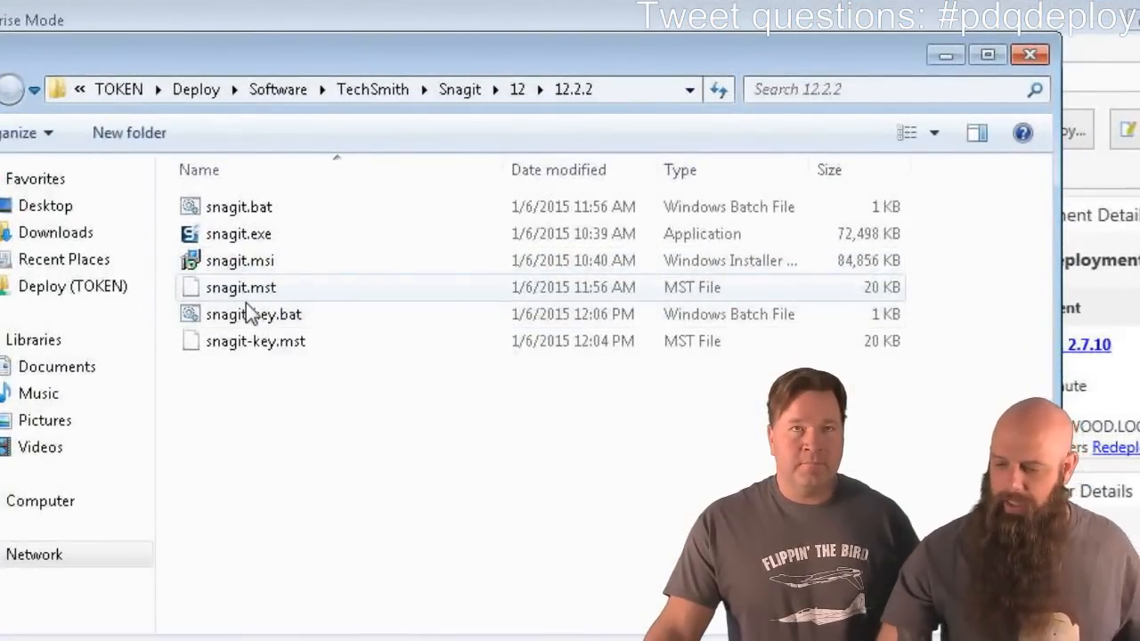
# - Permanently delete snagit.mst, snagit-key.bat, snagit-key.mst and snagit.bat from the 12.2.2 folder
pyautogui.click(246, 291)
pyautogui.keyDown('shift'); pyautogui.click(267, 347); pyautogui.keyUp('shift')
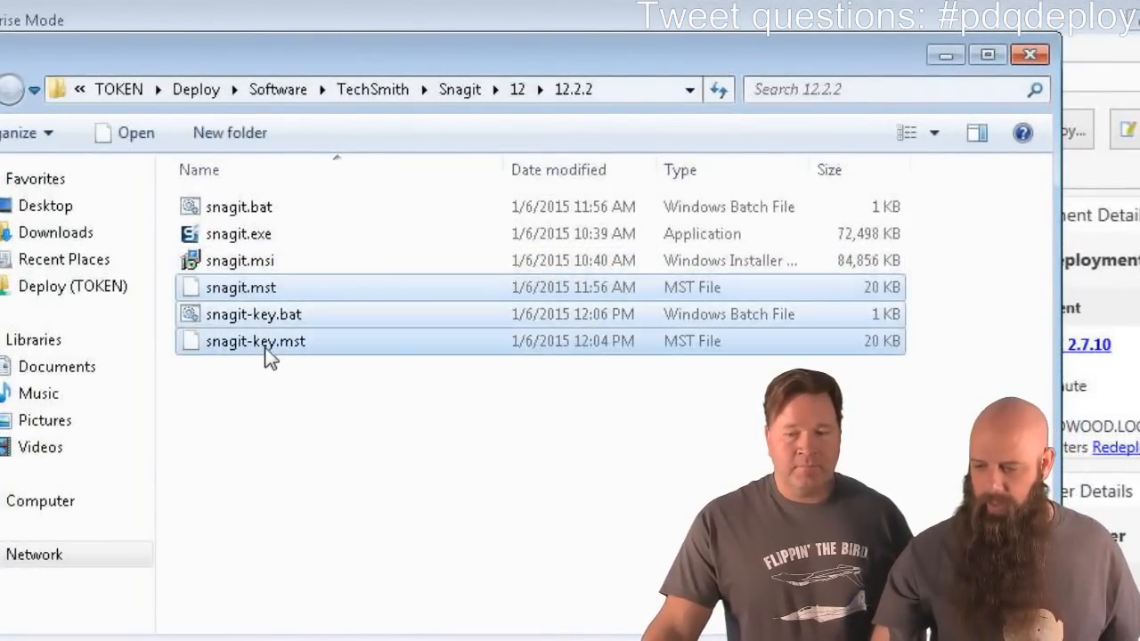
pyautogui.hotkey('shift', 'Delete')
pyautogui.click(619, 409)
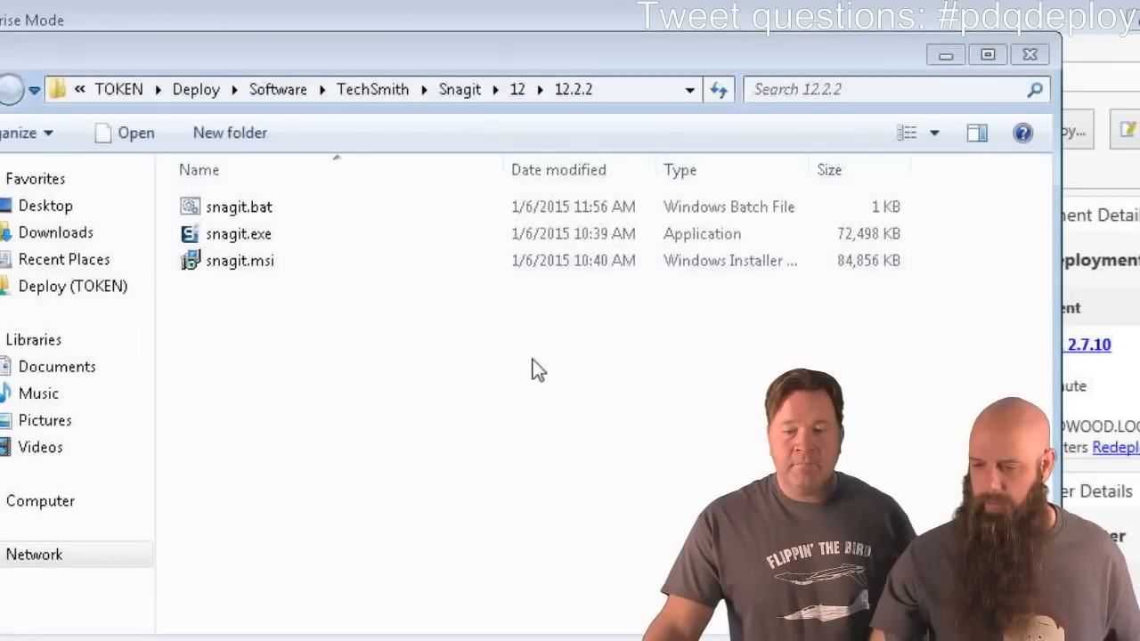
pyautogui.click(251, 203)
pyautogui.hotkey('shift', 'Delete')
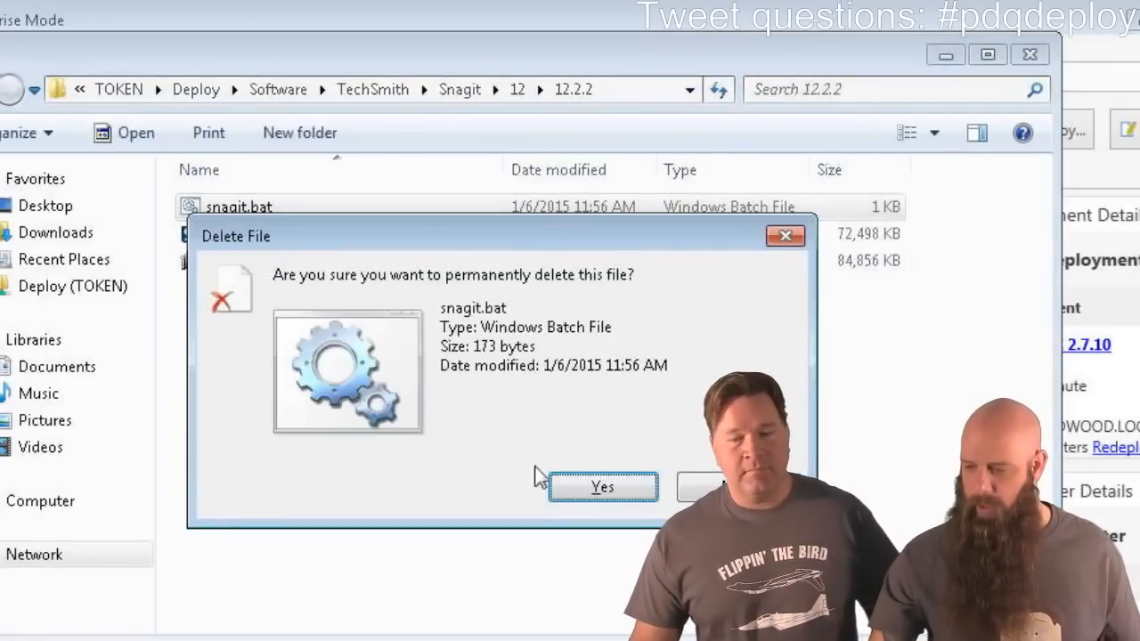
pyautogui.click(604, 486)
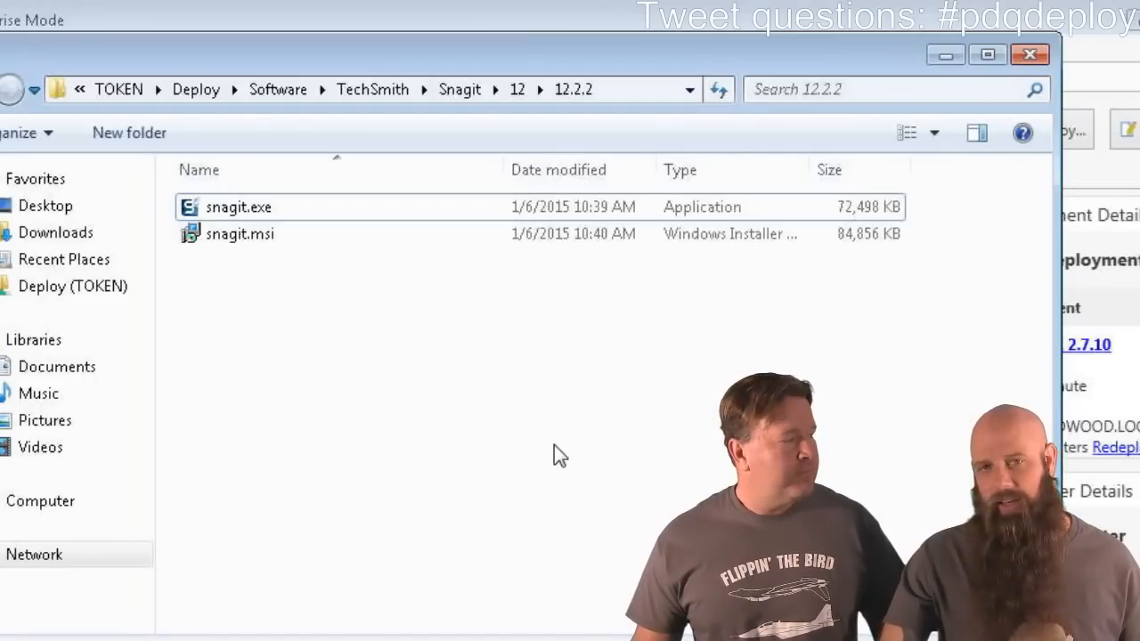
# - Return to the Snagit folder and run TechSmith_Deployment_Tool.exe, allowing it through the security warning
pyautogui.click(518, 91)
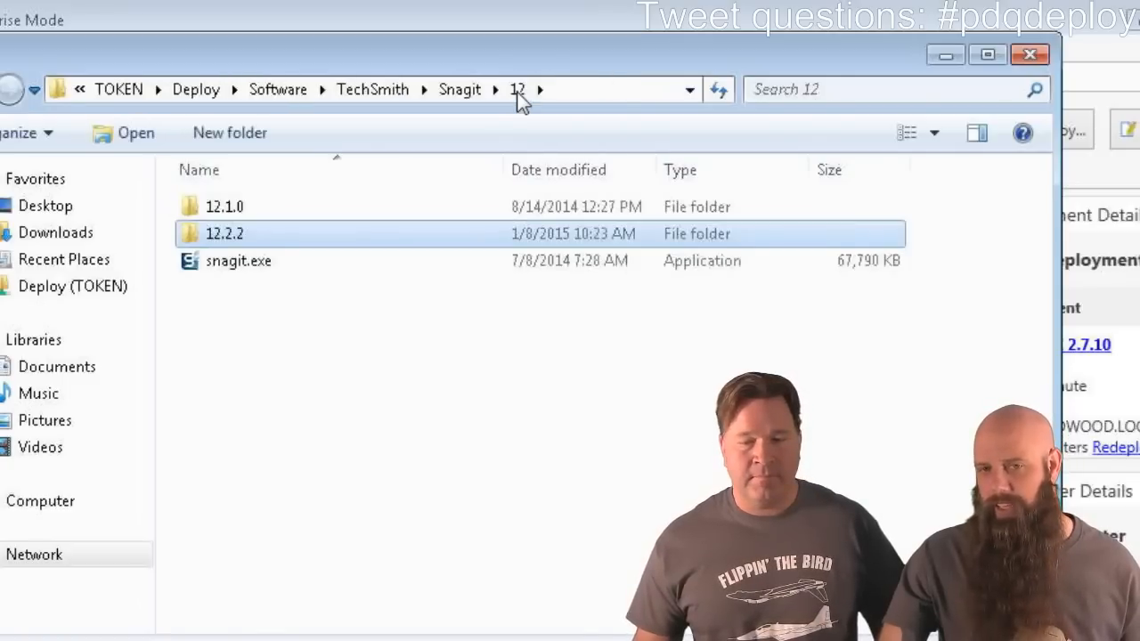
pyautogui.click(460, 90)
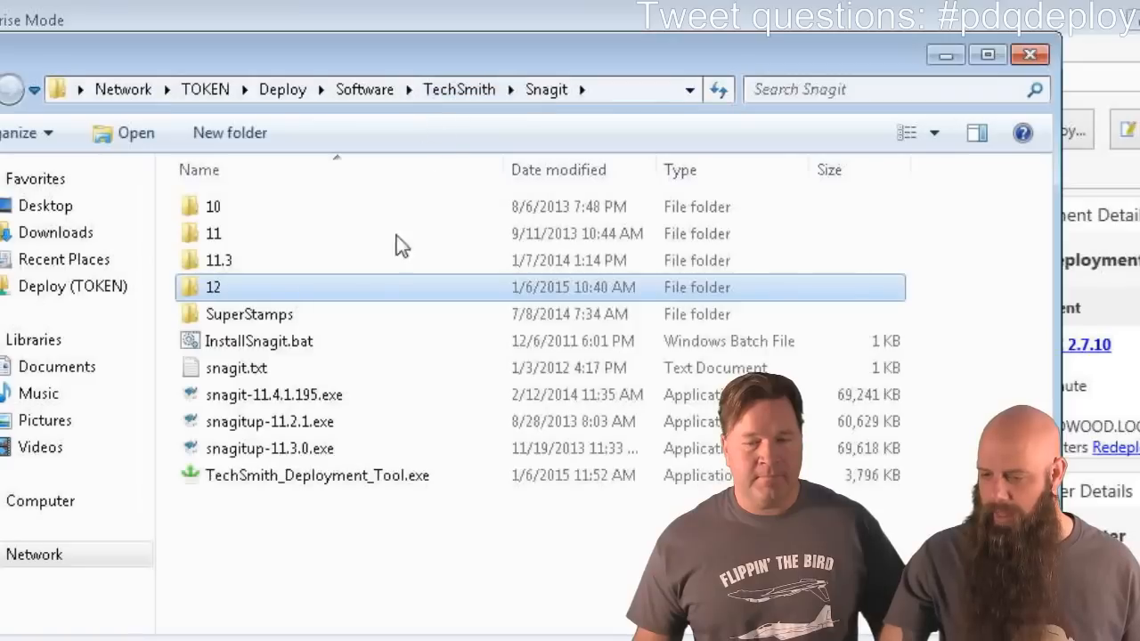
pyautogui.doubleClick(270, 477)
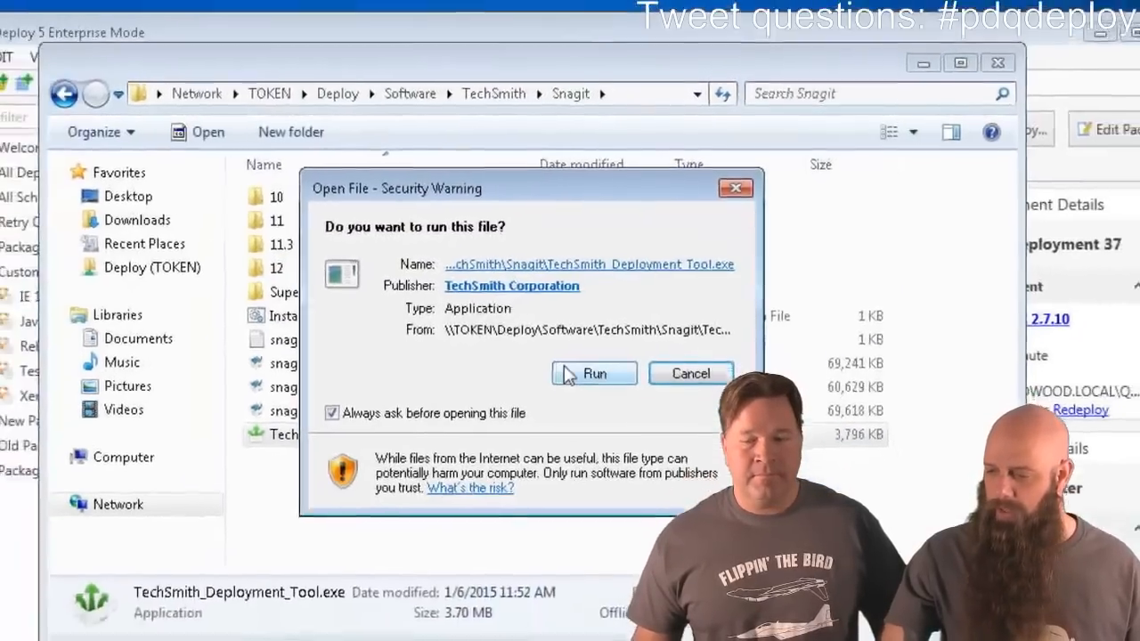
pyautogui.click(565, 373)
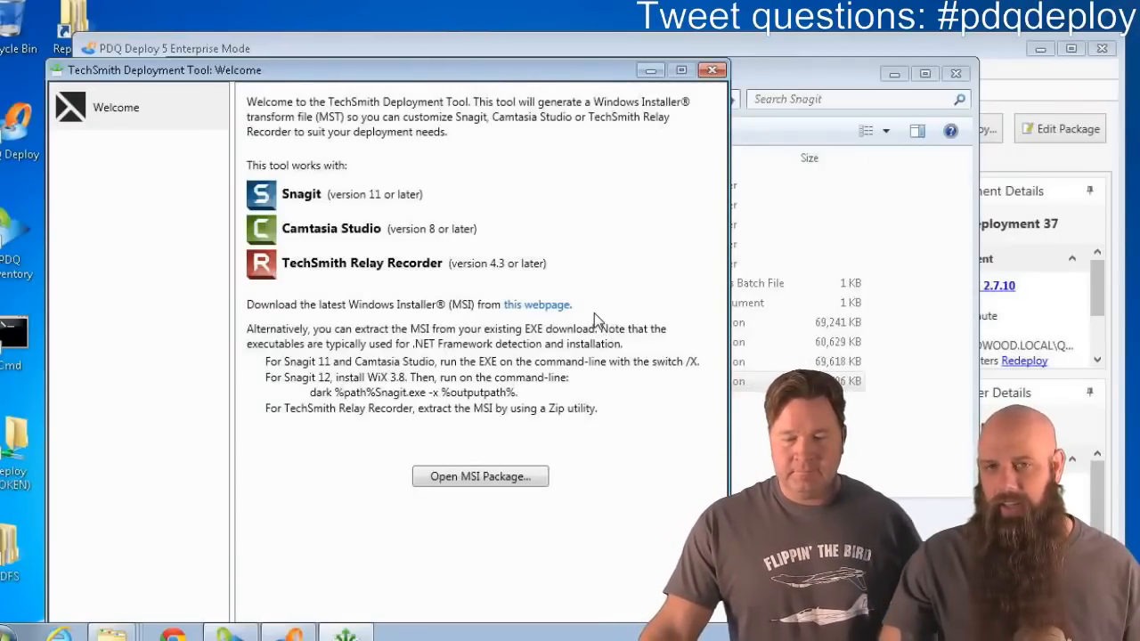
# - Load snagit.msi from the 12.2.2 folder into the TechSmith Deployment Tool and activate the Software Key field in its general options
pyautogui.click(483, 472)
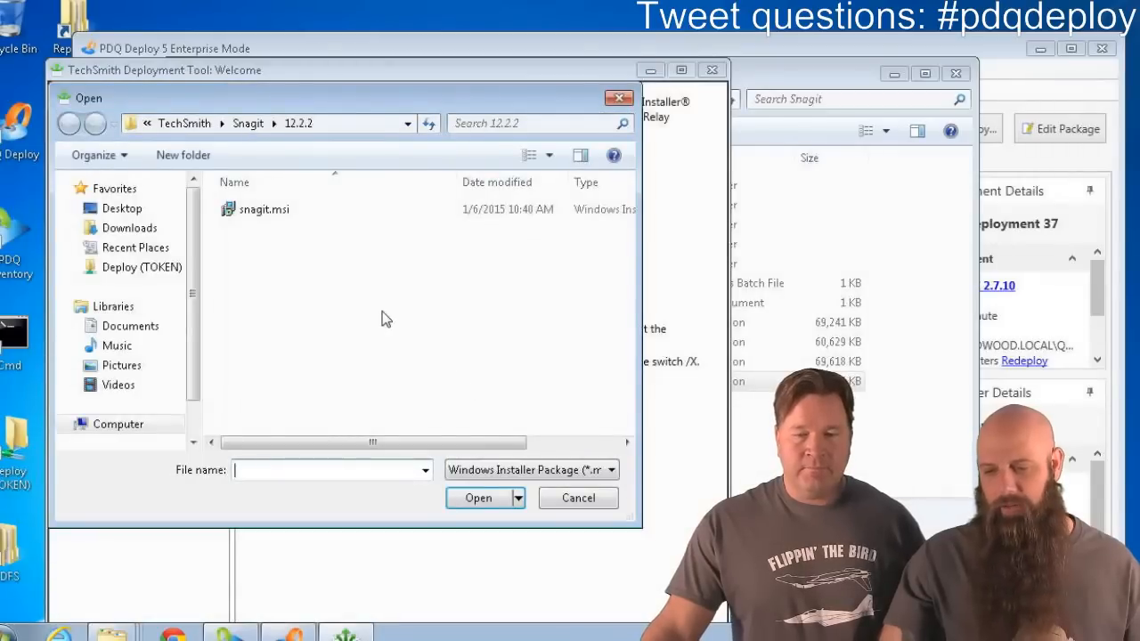
pyautogui.click(267, 214)
pyautogui.click(477, 504)
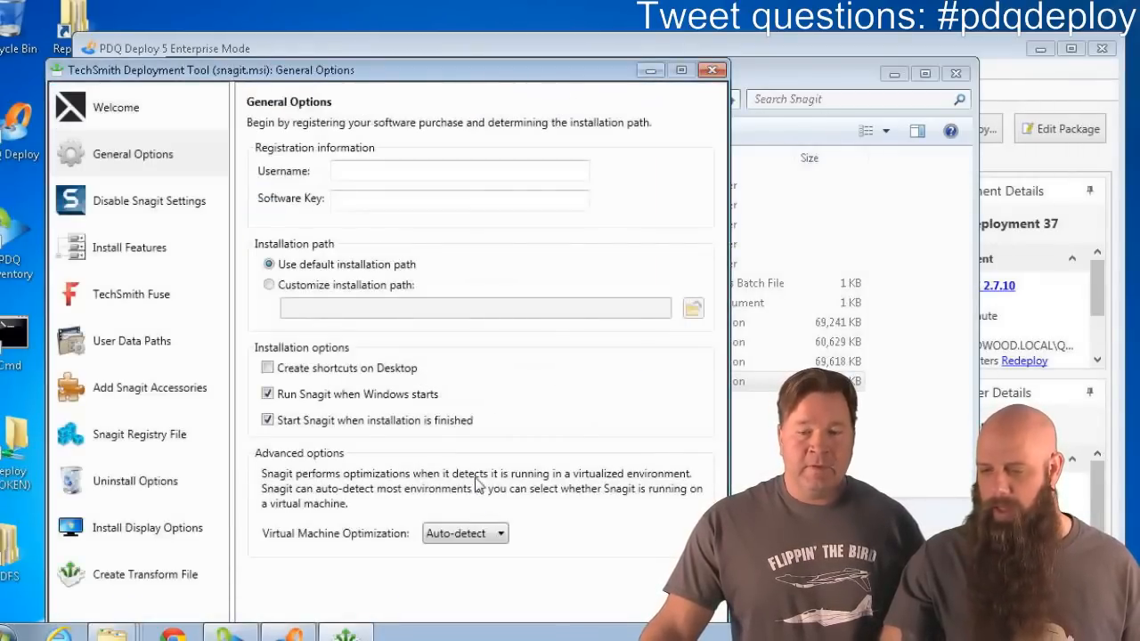
pyautogui.moveTo(517, 71); pyautogui.dragTo(555, 27)
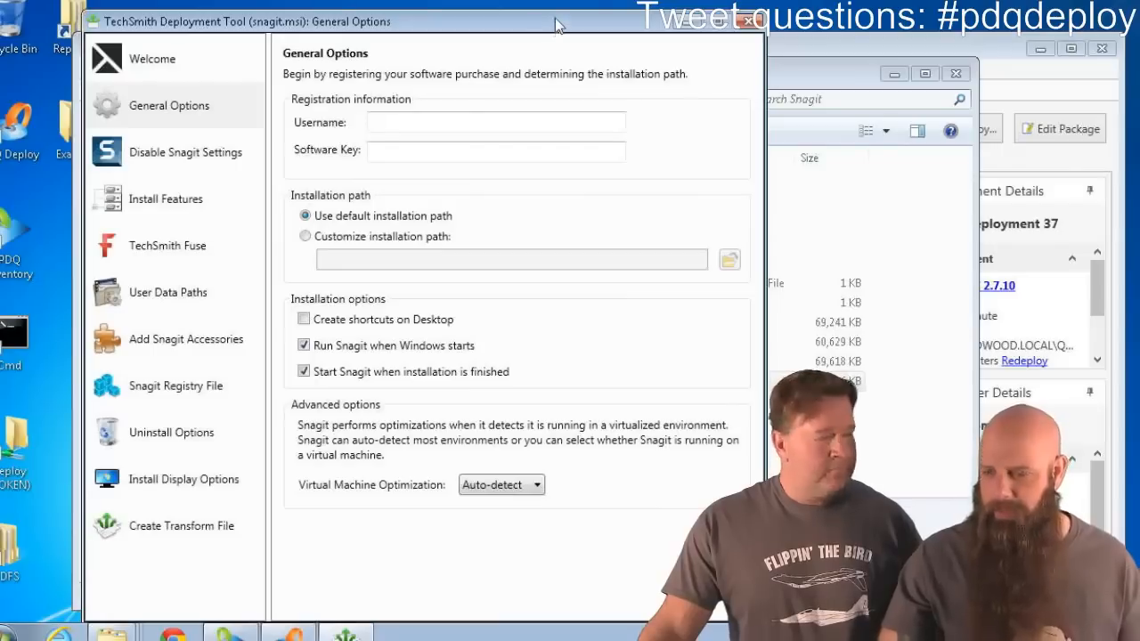
pyautogui.click(394, 150)
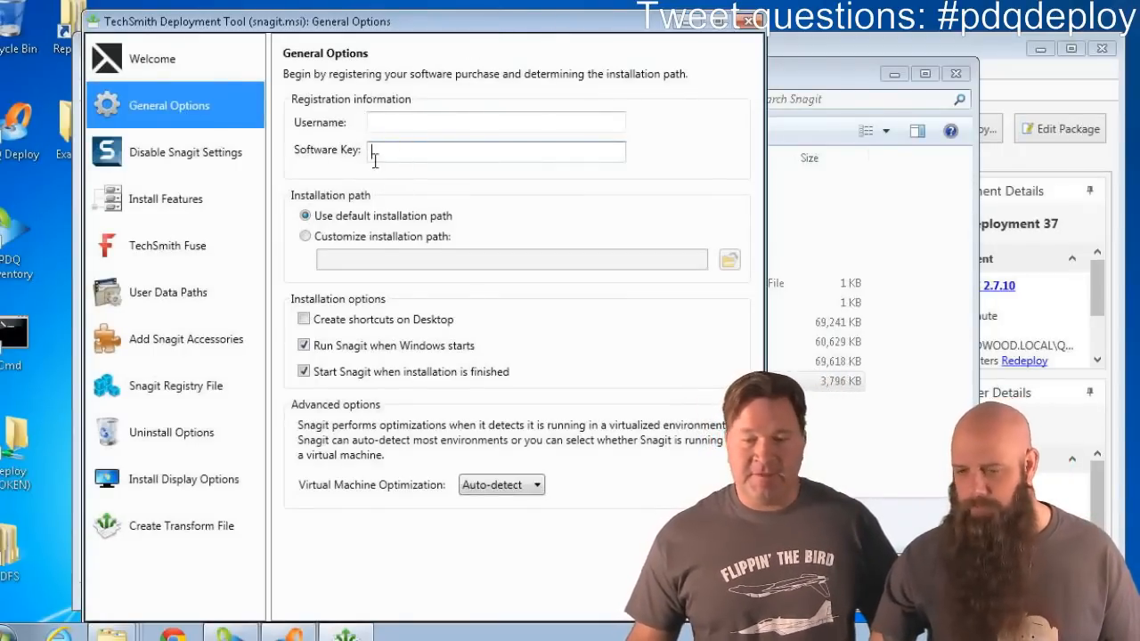
# - Set Snagit to disable automatic updates and the online Snagit registration dialog
pyautogui.click(205, 153)
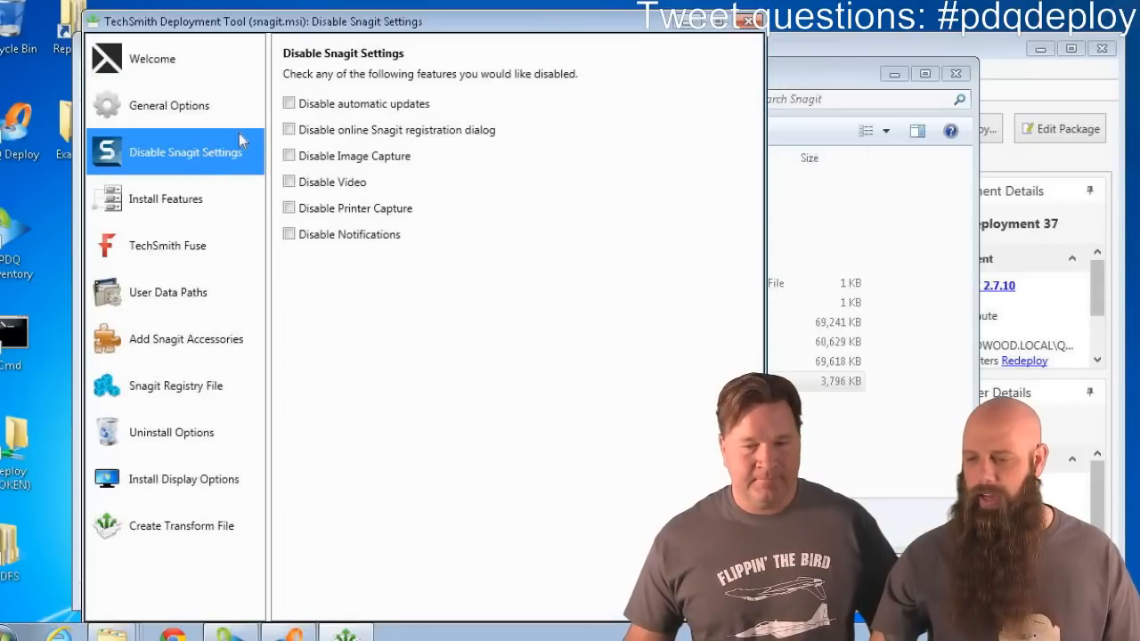
pyautogui.click(289, 103)
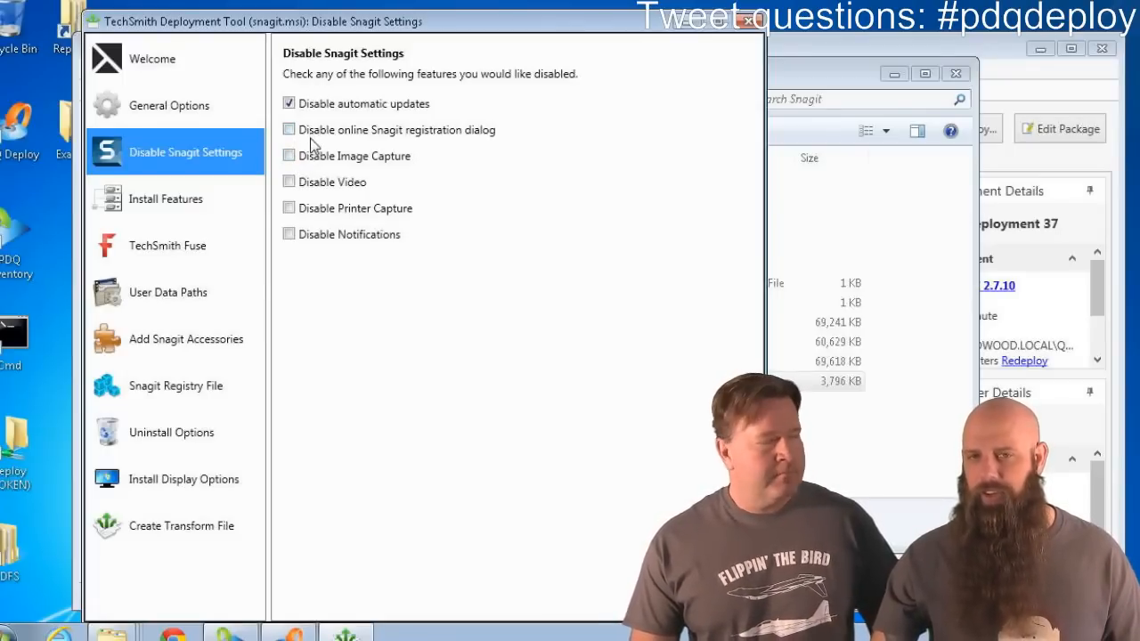
pyautogui.click(178, 114)
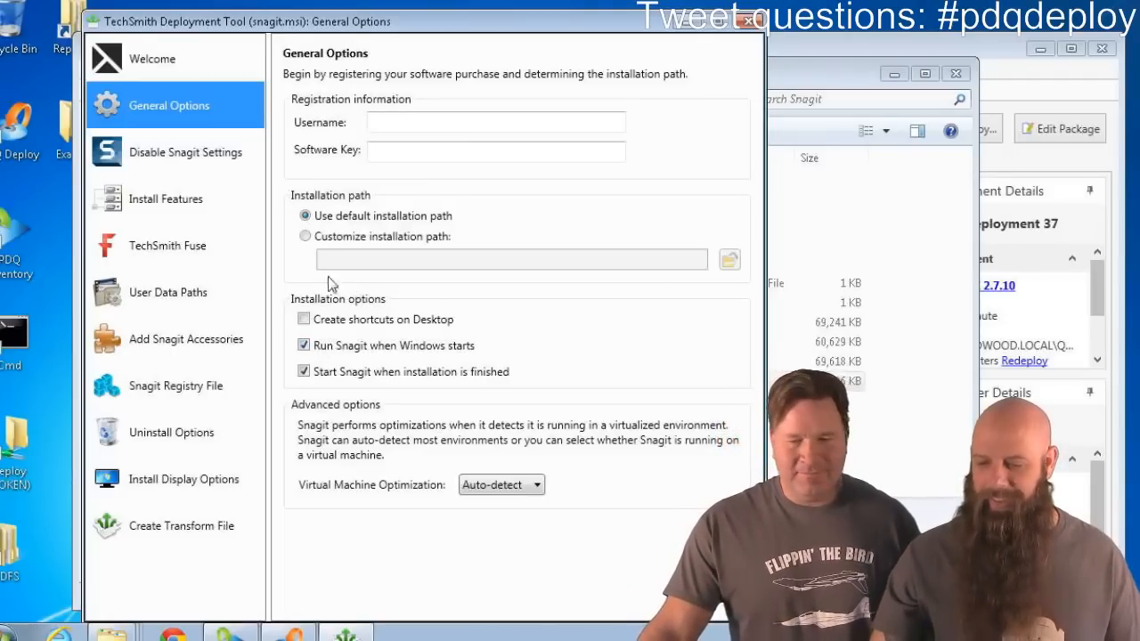
pyautogui.click(179, 160)
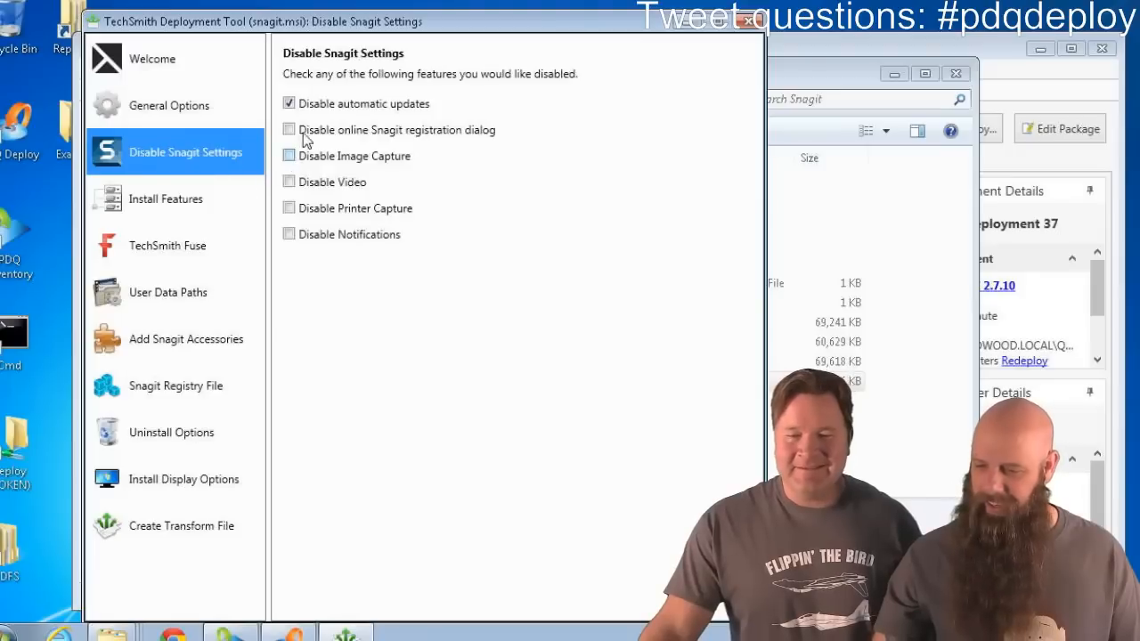
pyautogui.click(290, 130)
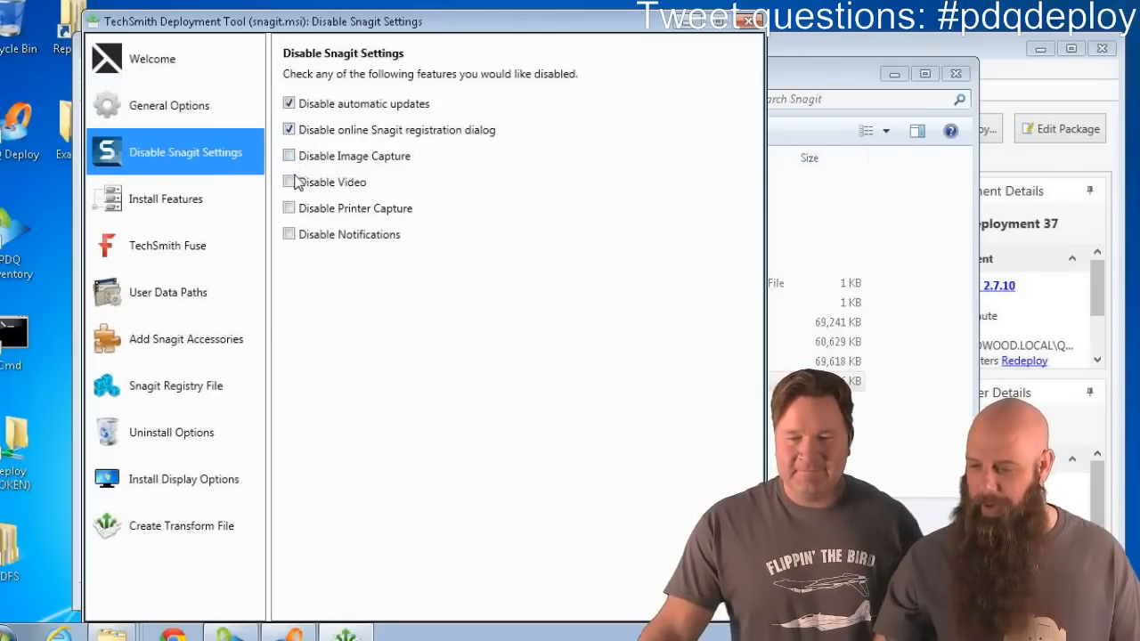
# - Exclude the OneNote2013, Dropbox, Google Drive, Camtasia Studio, Screencast and YouTube outputs from the Snagit features to install
pyautogui.click(200, 206)
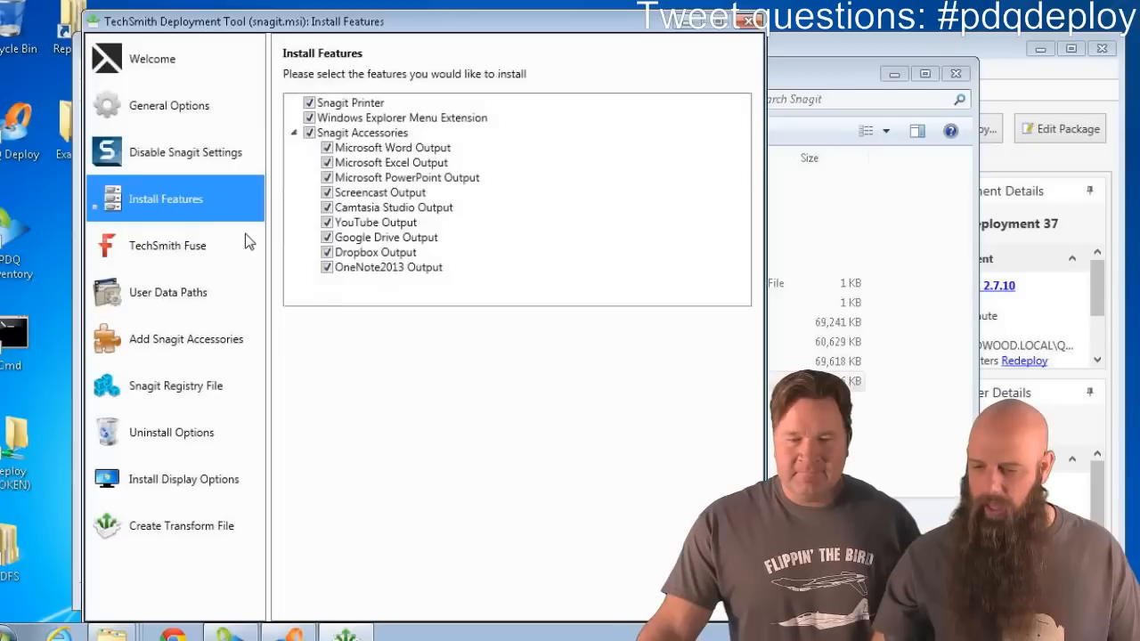
pyautogui.click(327, 267)
pyautogui.click(327, 252)
pyautogui.click(327, 237)
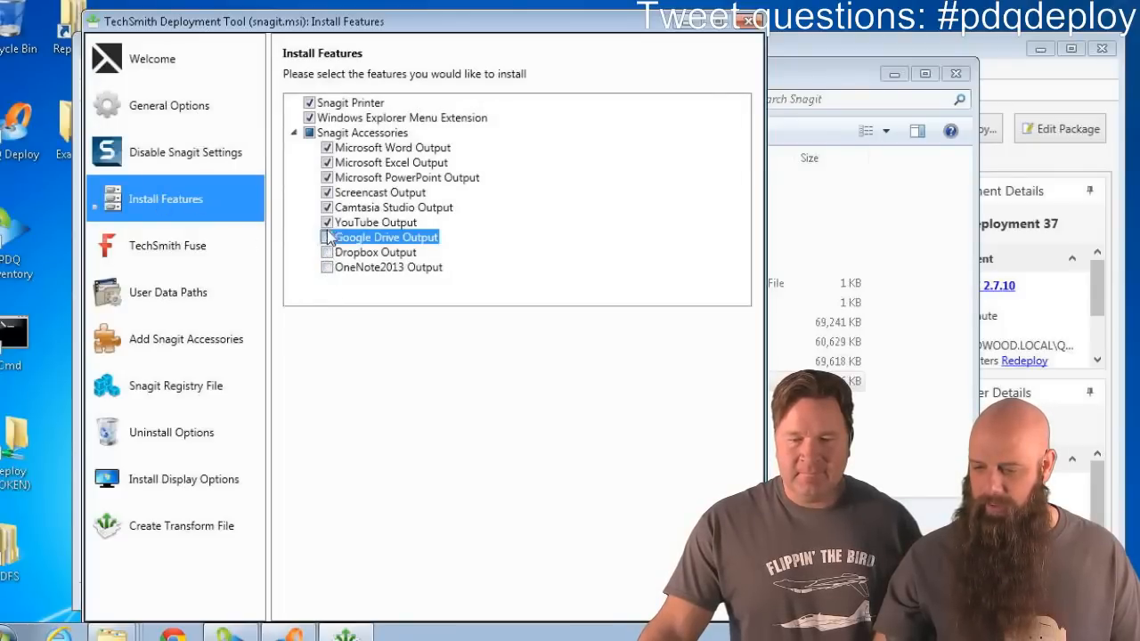
pyautogui.click(327, 207)
pyautogui.click(327, 192)
pyautogui.click(327, 222)
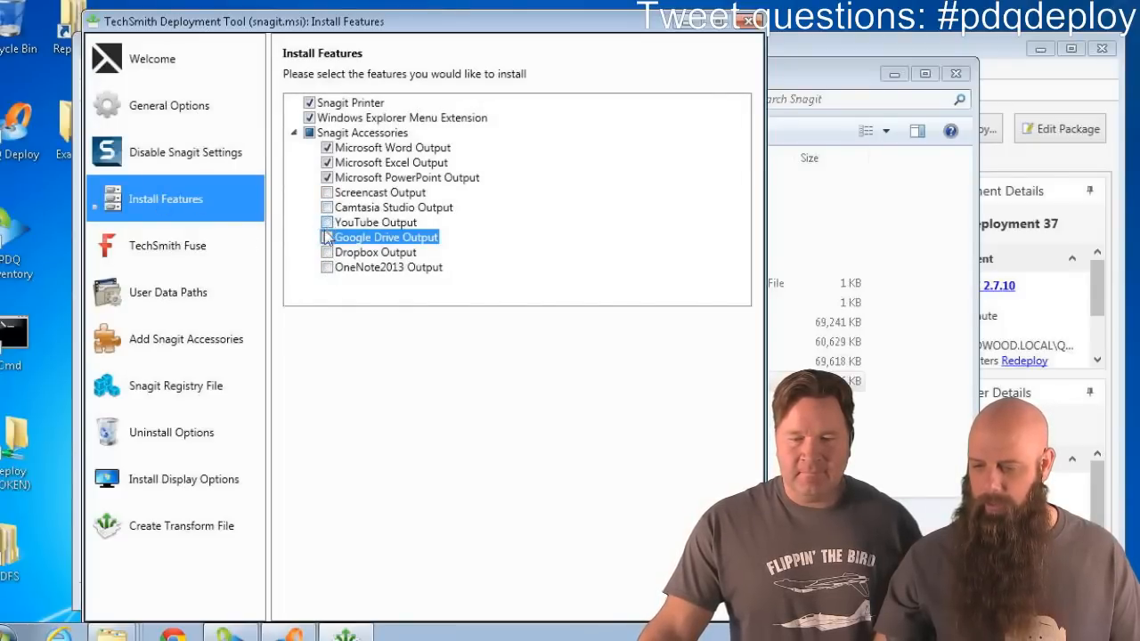
# - Disable TechSmith Fuse mobile sharing and set the Snagit uninstall options to keep files
pyautogui.click(162, 255)
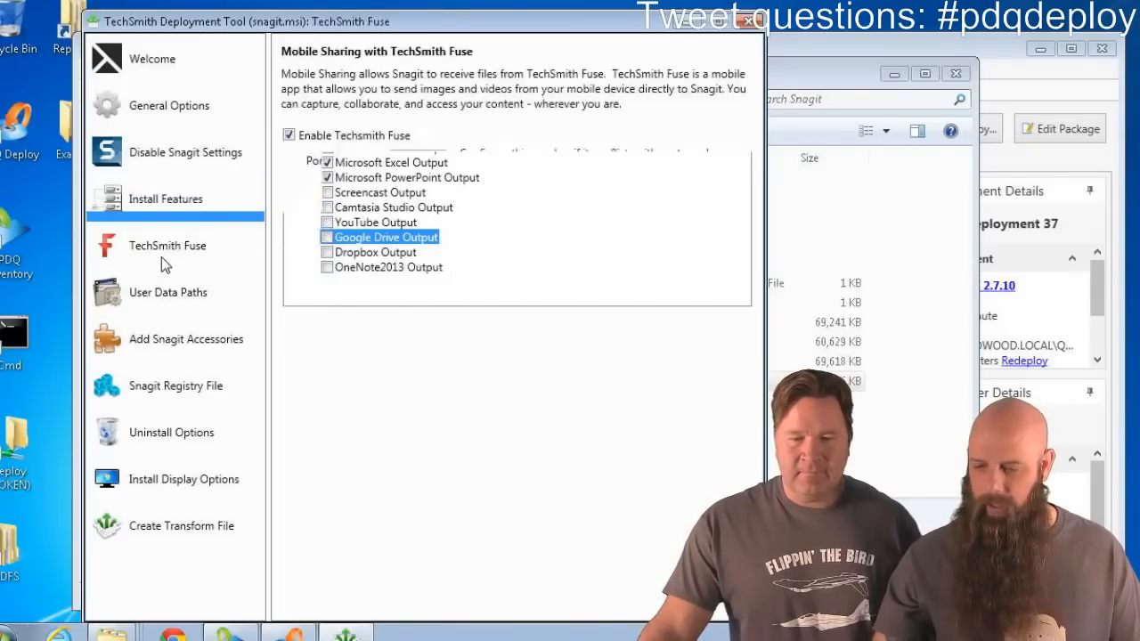
pyautogui.click(288, 136)
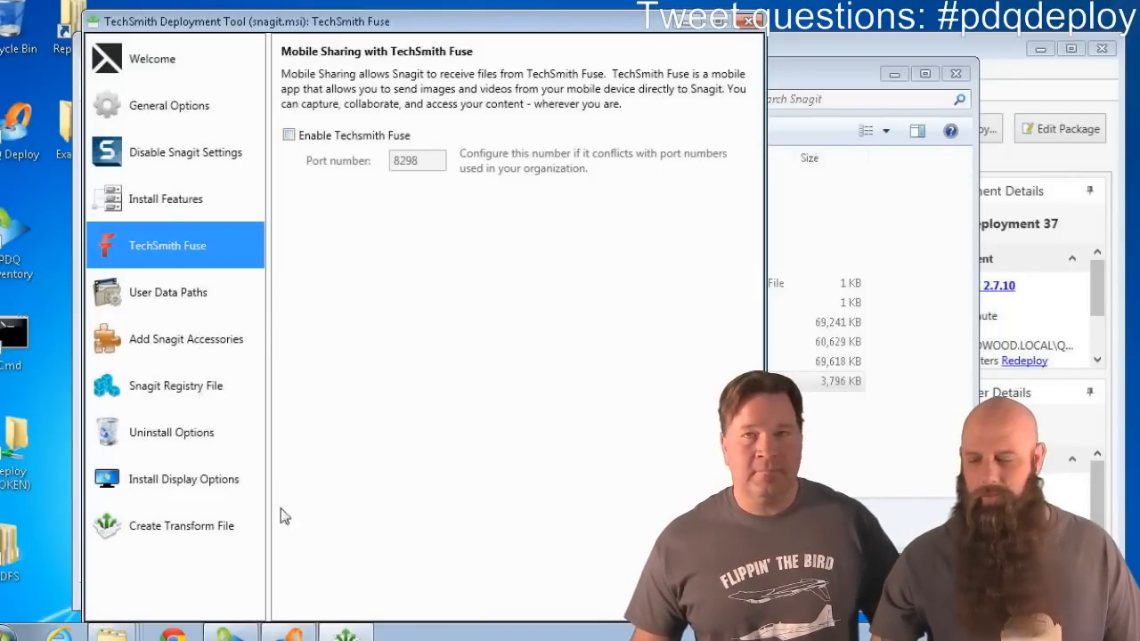
pyautogui.click(196, 493)
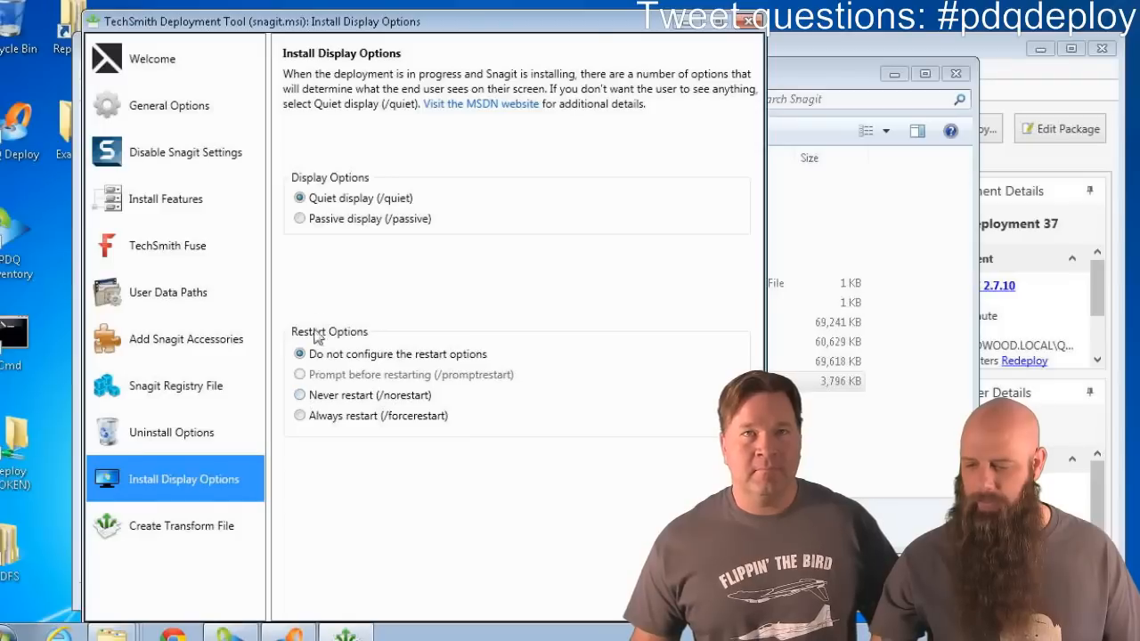
pyautogui.click(171, 435)
pyautogui.click(289, 399)
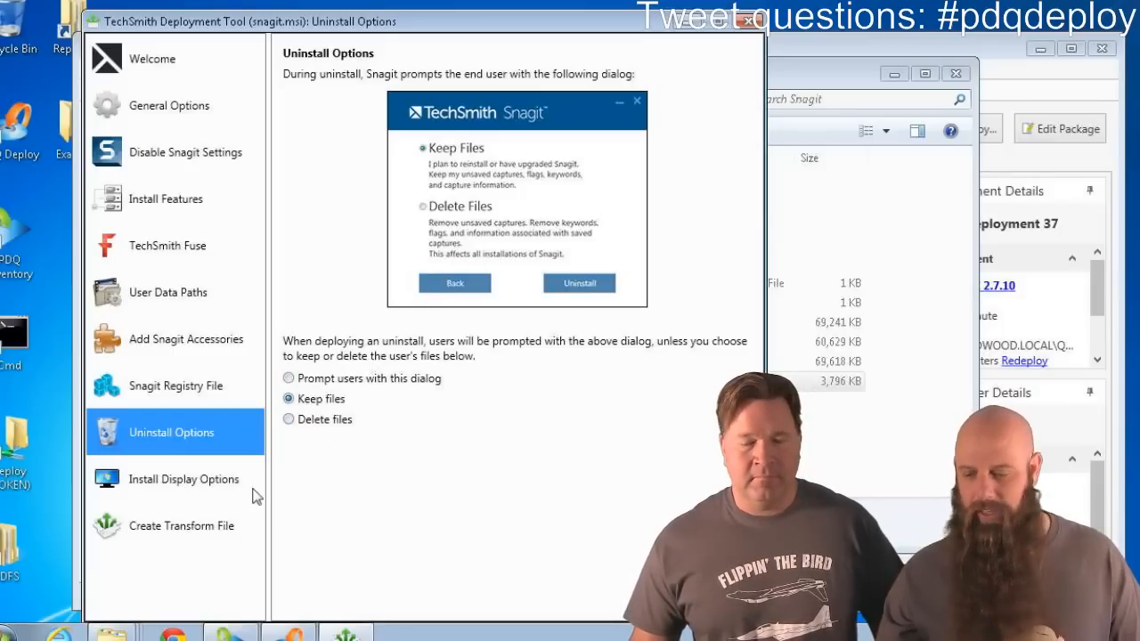
# - Accept the End User License Agreement, generate the Snagit transform and batch files, and close the deployment tool
pyautogui.click(198, 527)
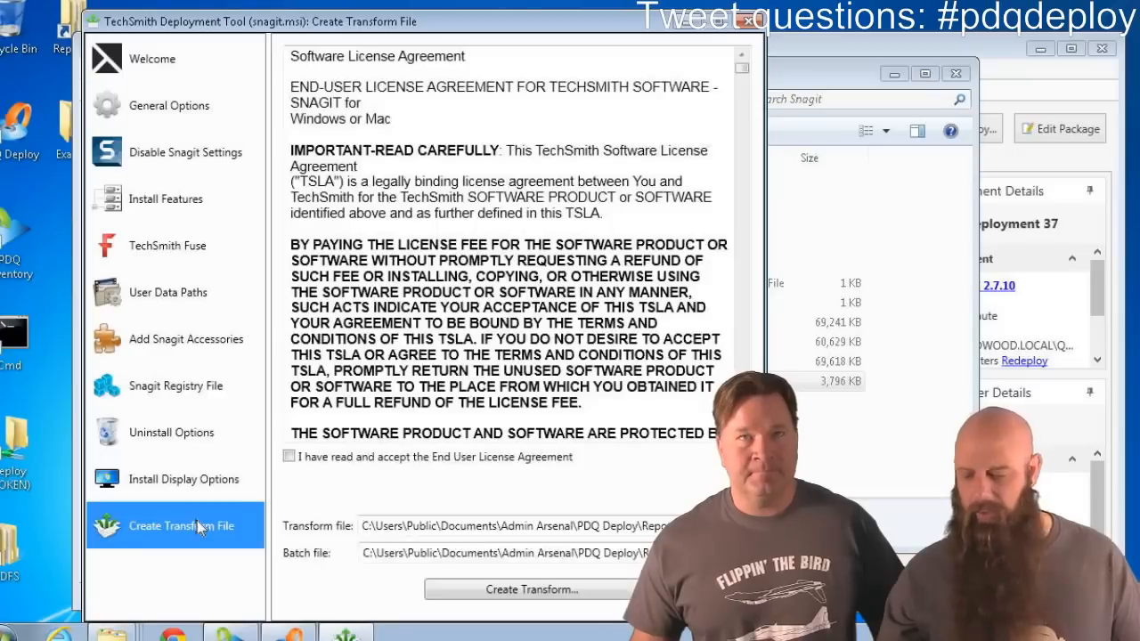
pyautogui.click(289, 457)
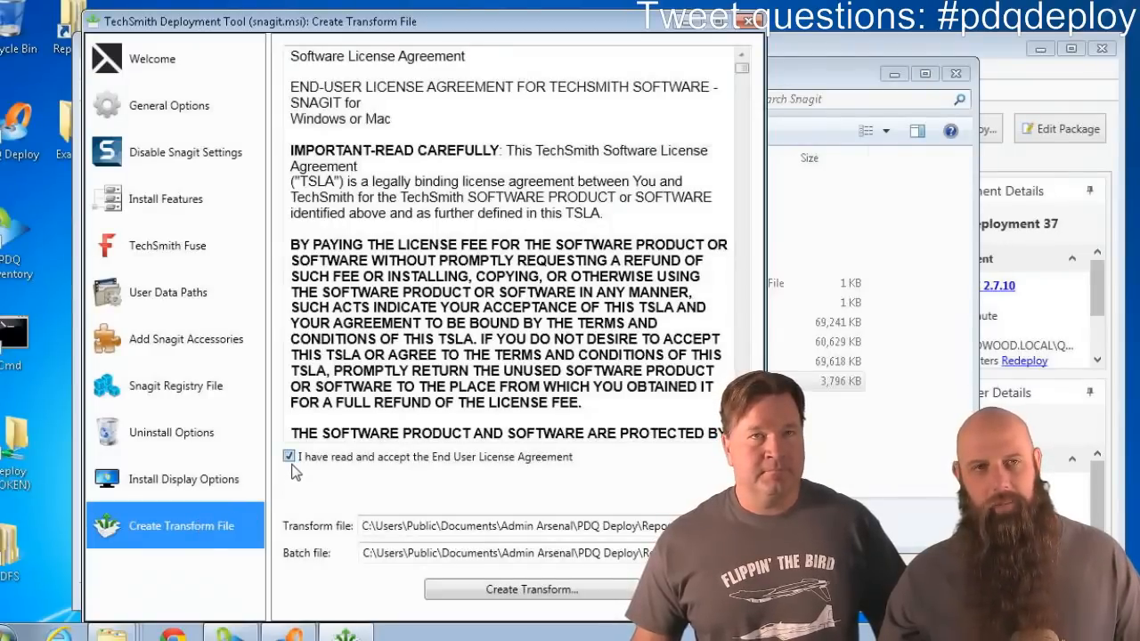
pyautogui.click(532, 592)
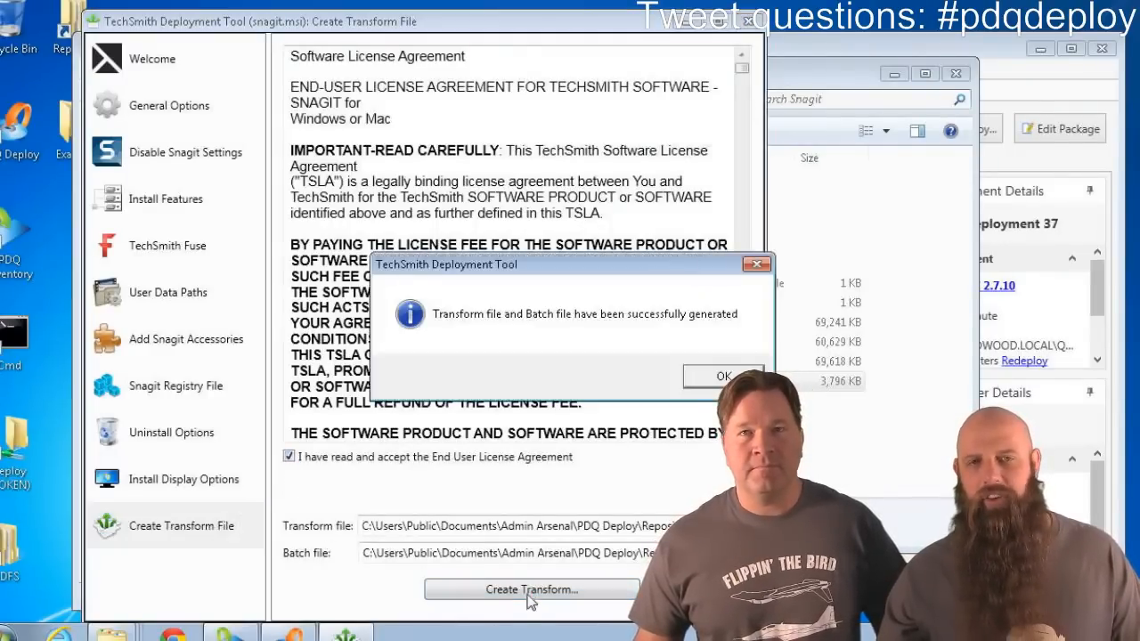
pyautogui.click(720, 377)
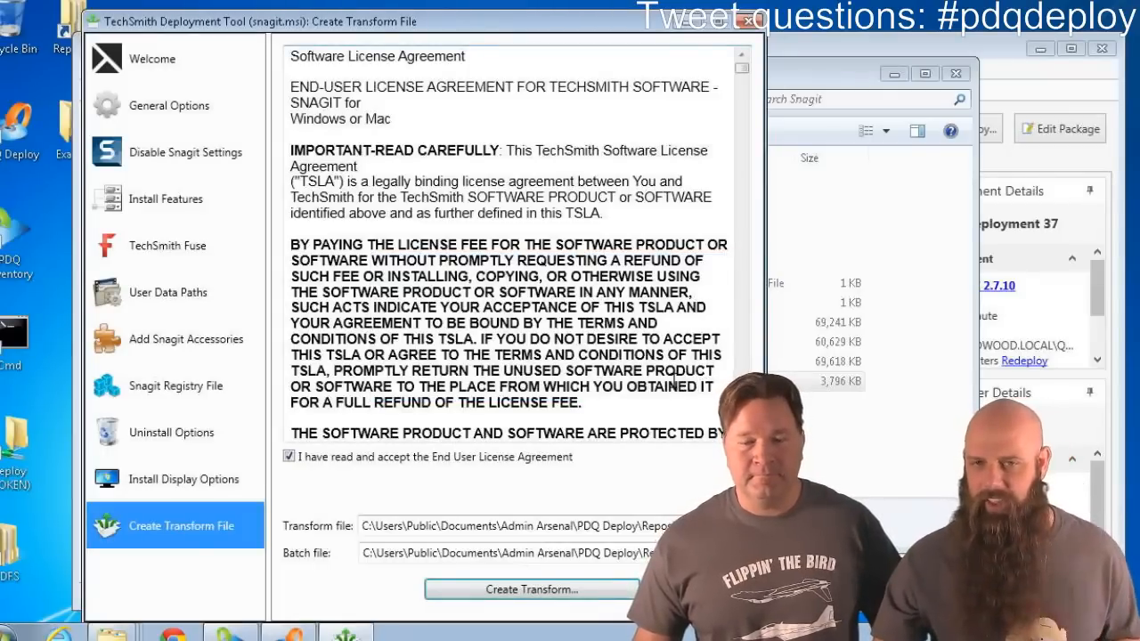
pyautogui.click(745, 22)
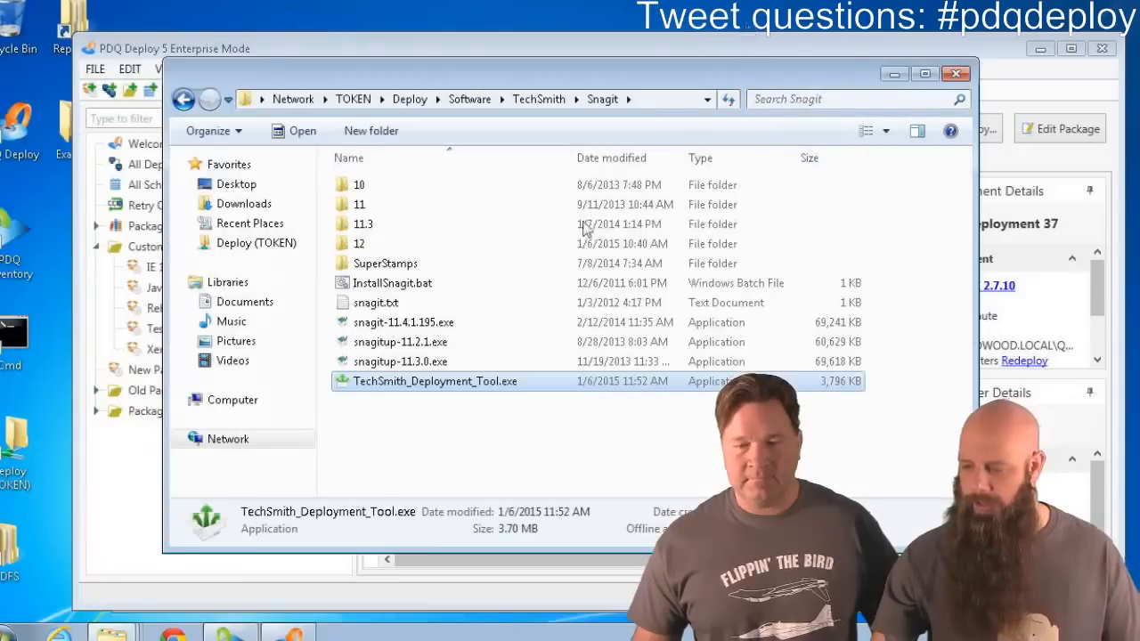
# - Check the Snagit 12 and 12.2.2 folders for the generated transform and batch files
pyautogui.doubleClick(361, 244)
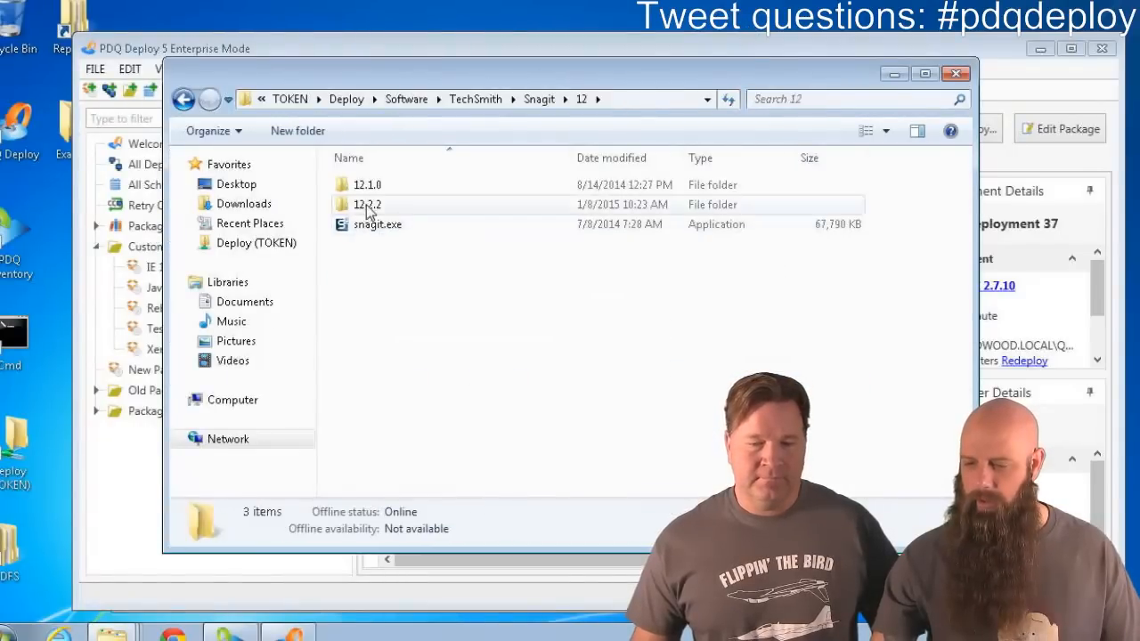
pyautogui.doubleClick(367, 204)
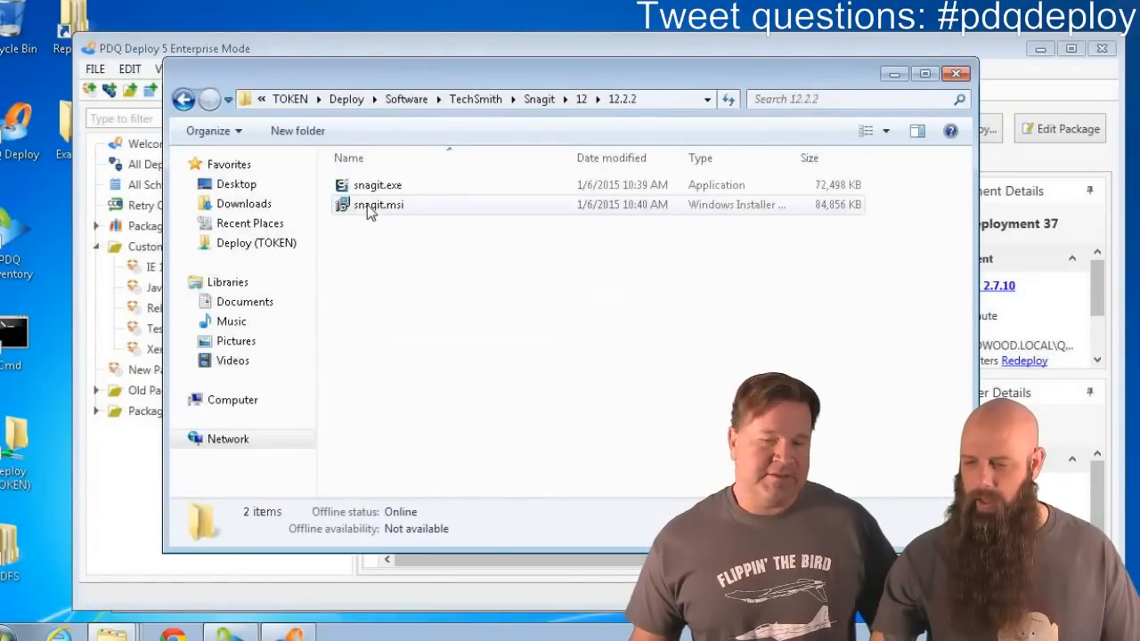
pyautogui.click(536, 102)
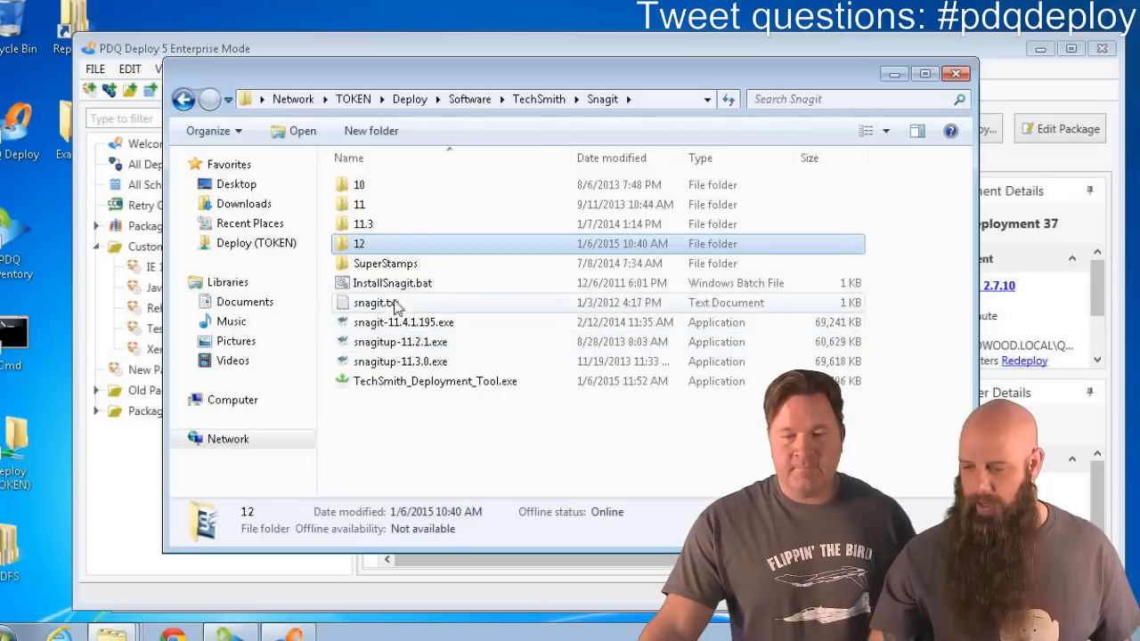
pyautogui.doubleClick(363, 251)
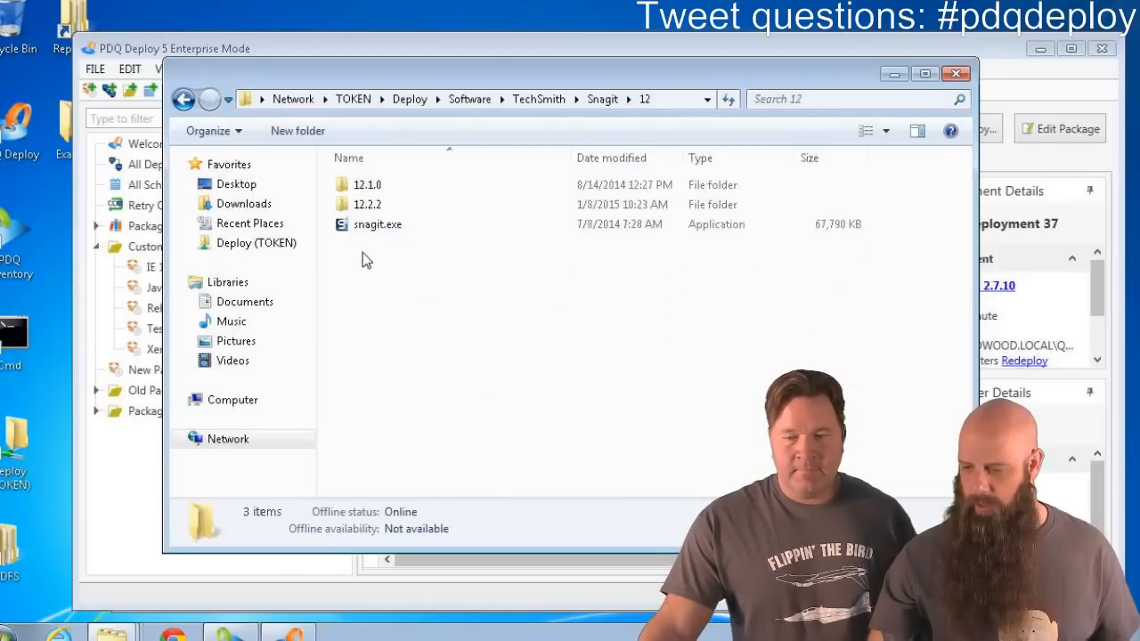
pyautogui.doubleClick(365, 207)
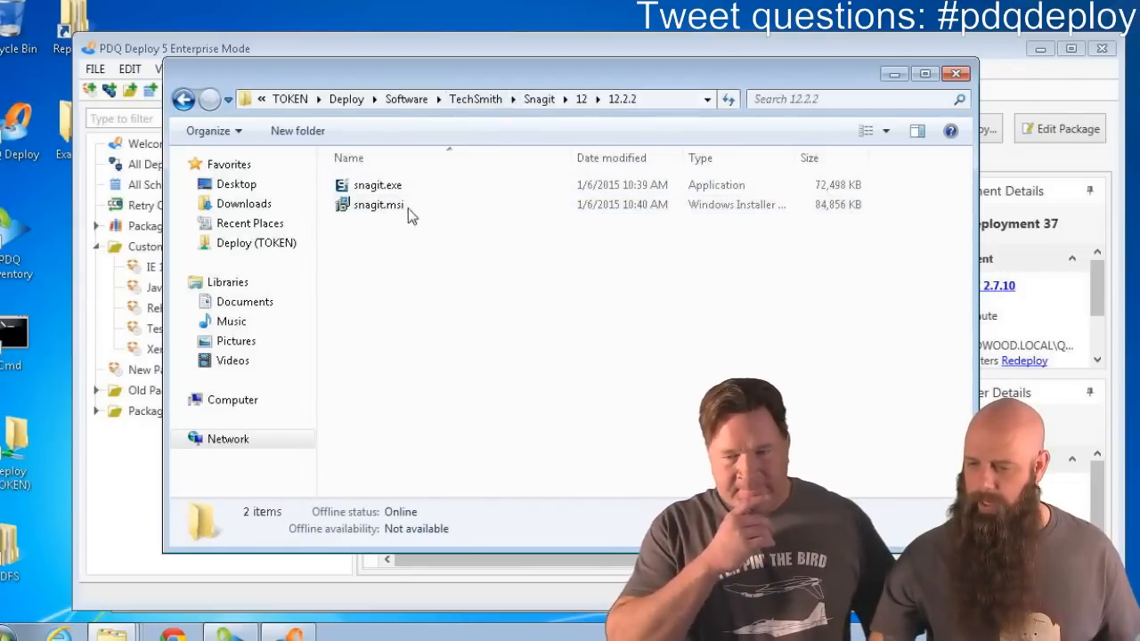
# - Rerun TechSmith_Deployment_Tool.exe from the Snagit folder and load snagit.msi from the 12.2.2 folder
pyautogui.click(483, 105)
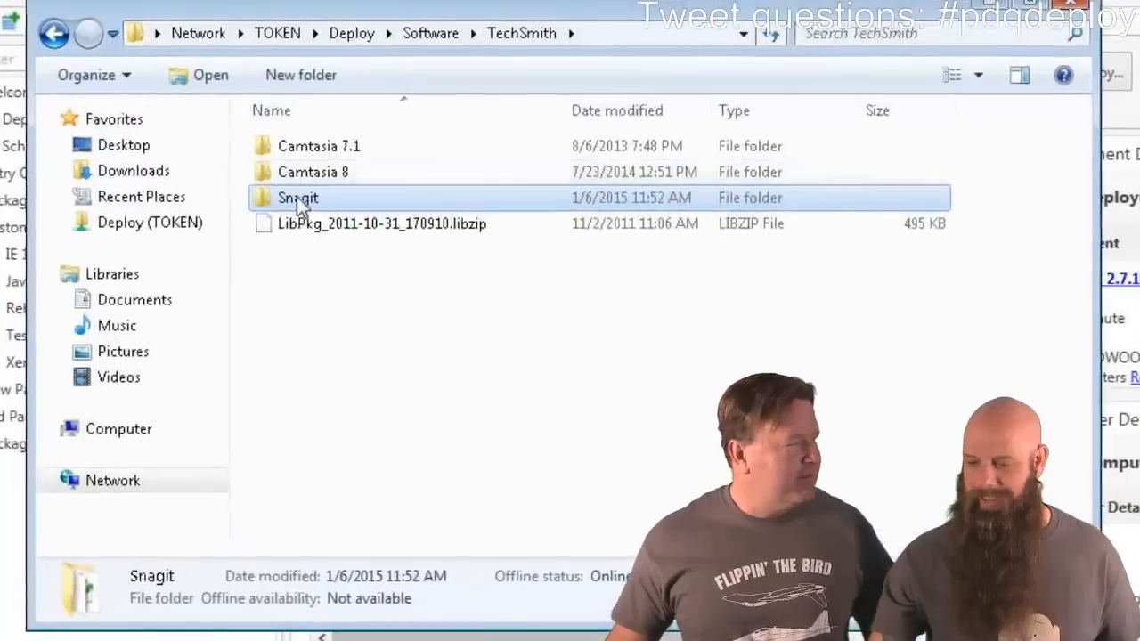
pyautogui.doubleClick(323, 206)
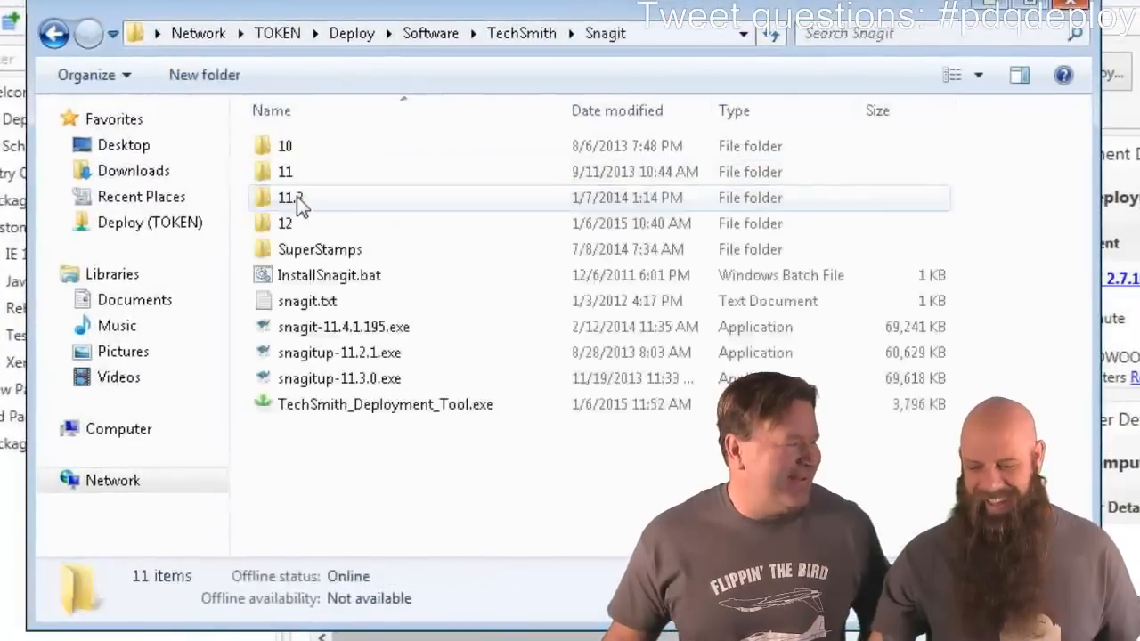
pyautogui.doubleClick(325, 405)
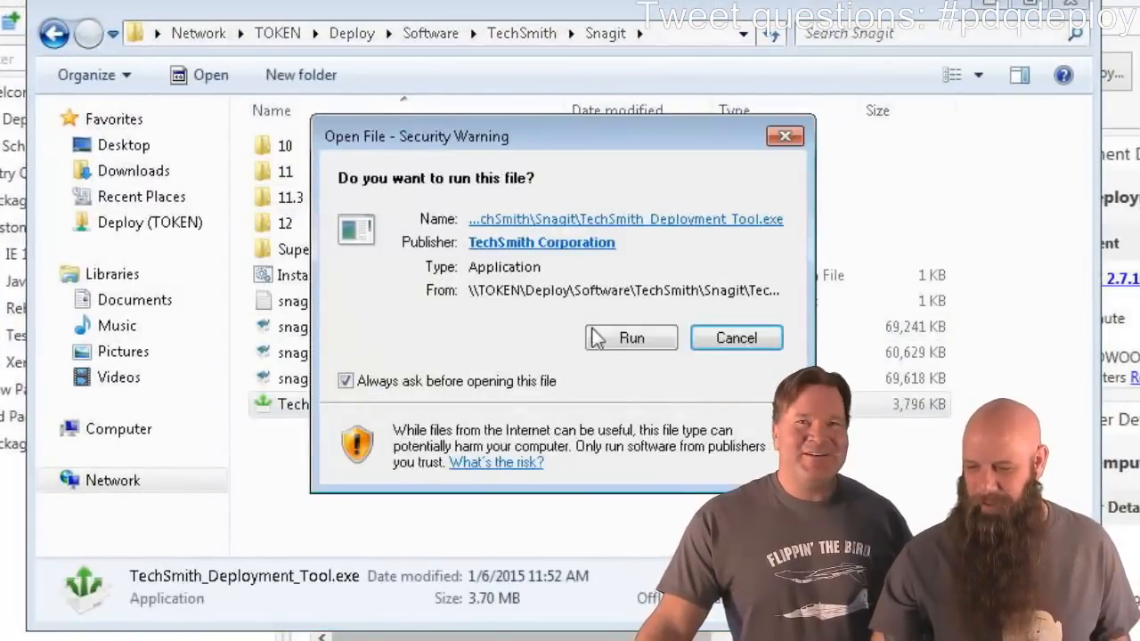
pyautogui.click(600, 335)
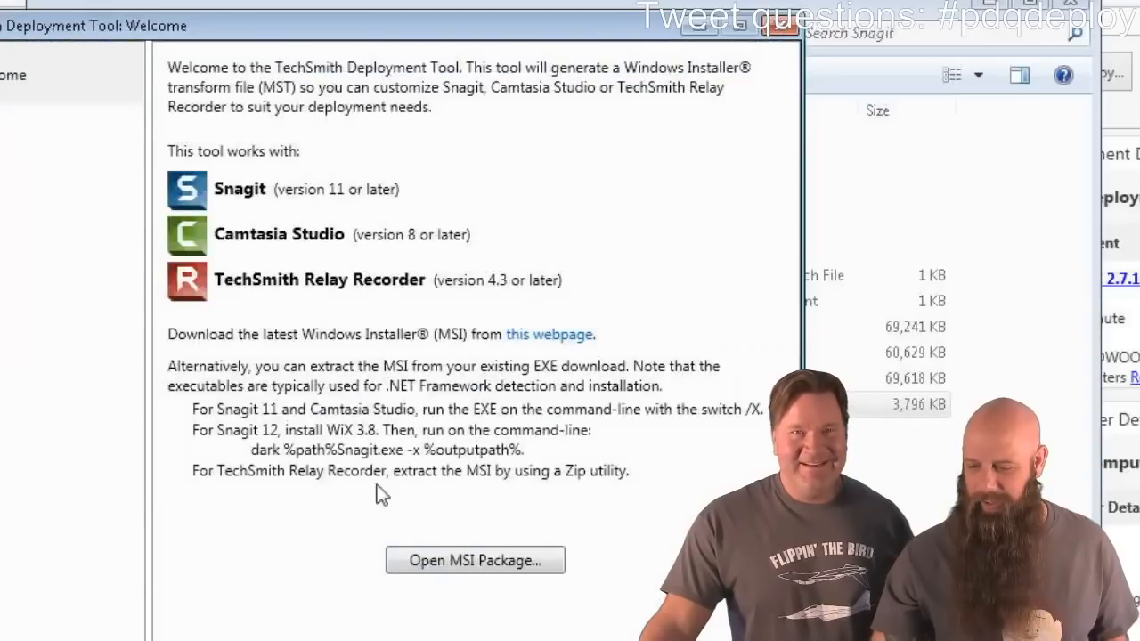
pyautogui.click(445, 570)
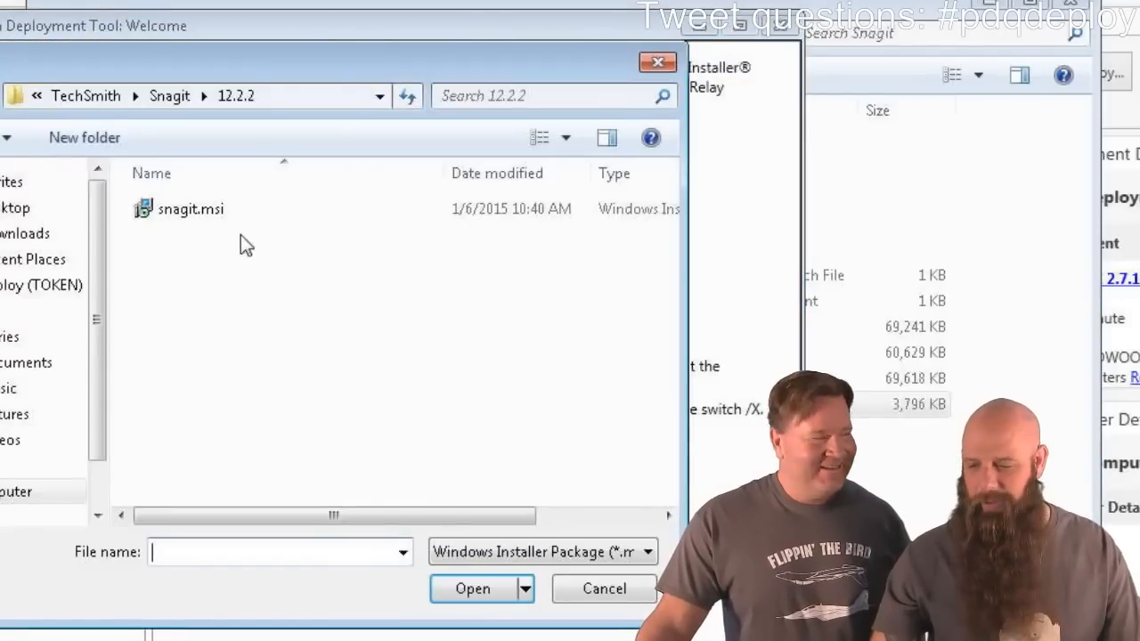
pyautogui.click(222, 212)
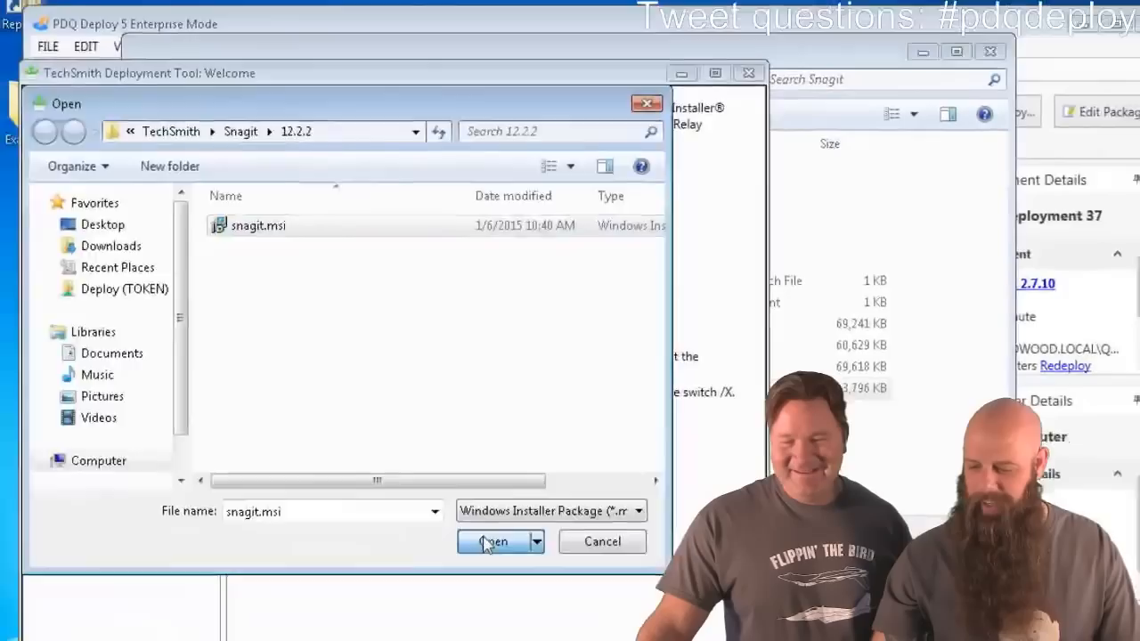
pyautogui.click(488, 545)
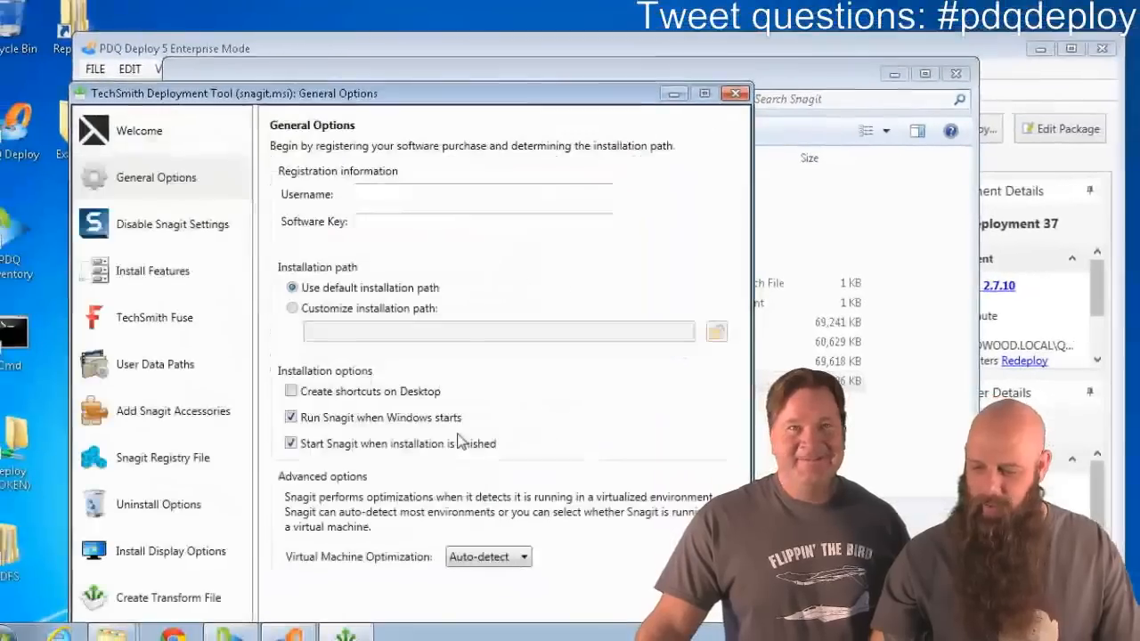
pyautogui.click(134, 627)
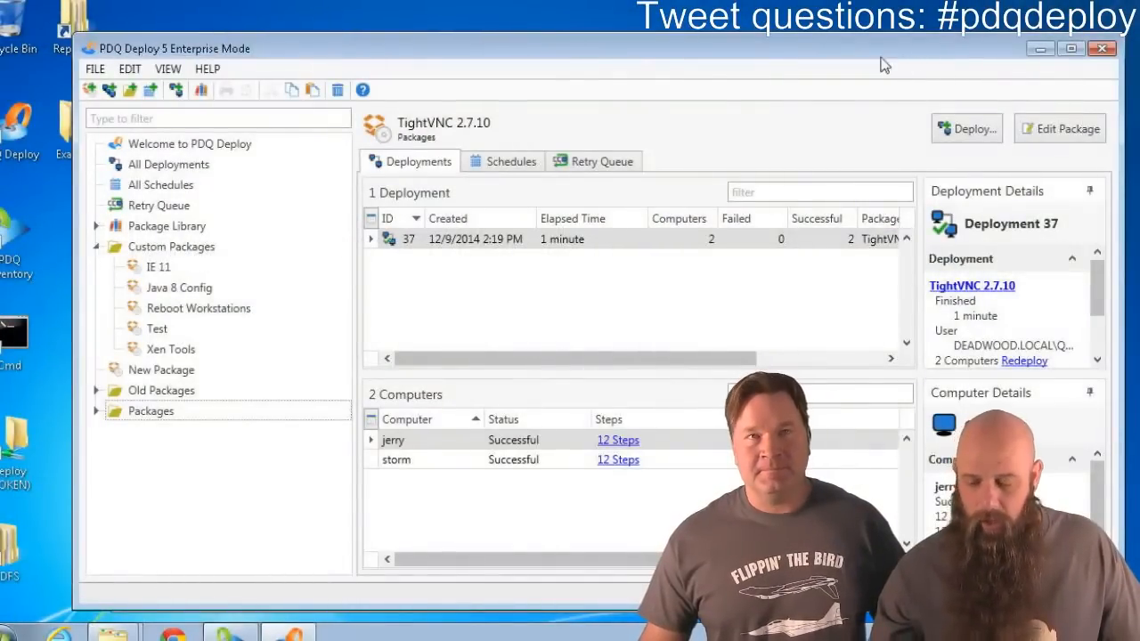
# - Launch the Windows Registry Editor by running regedit
pyautogui.click(9, 633)
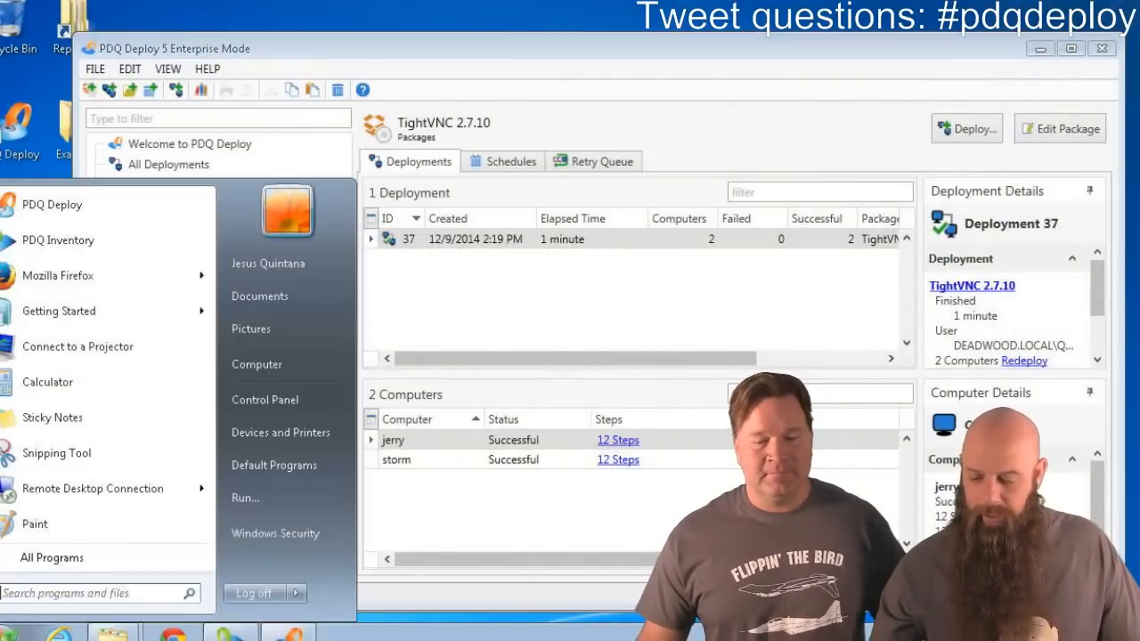
pyautogui.click(245, 498)
pyautogui.write('regedit')
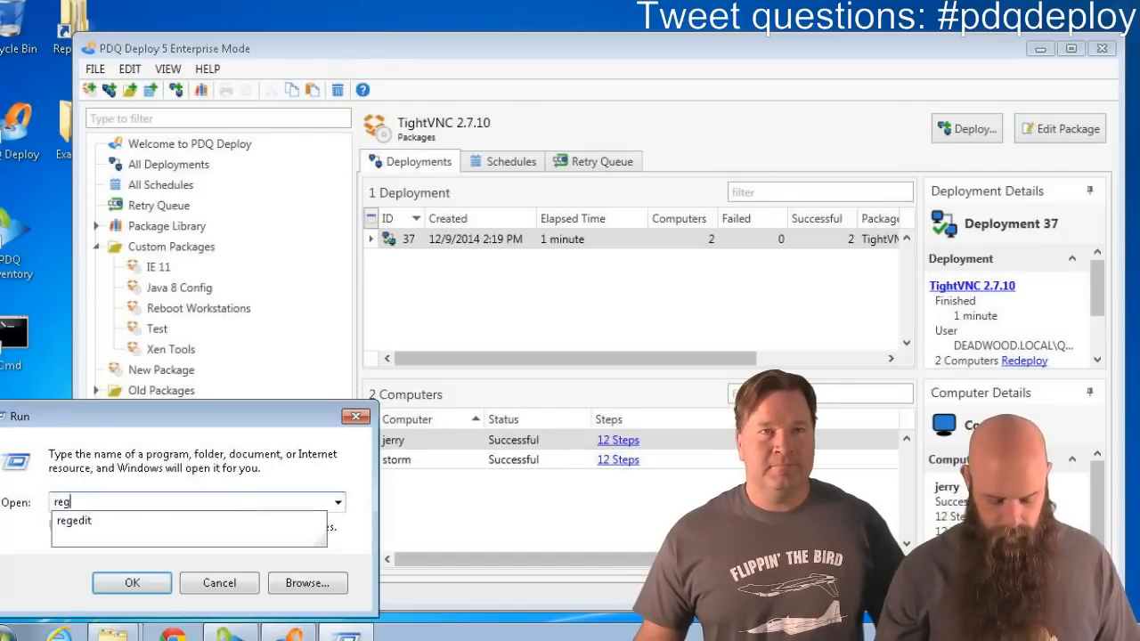
pyautogui.press('Return')
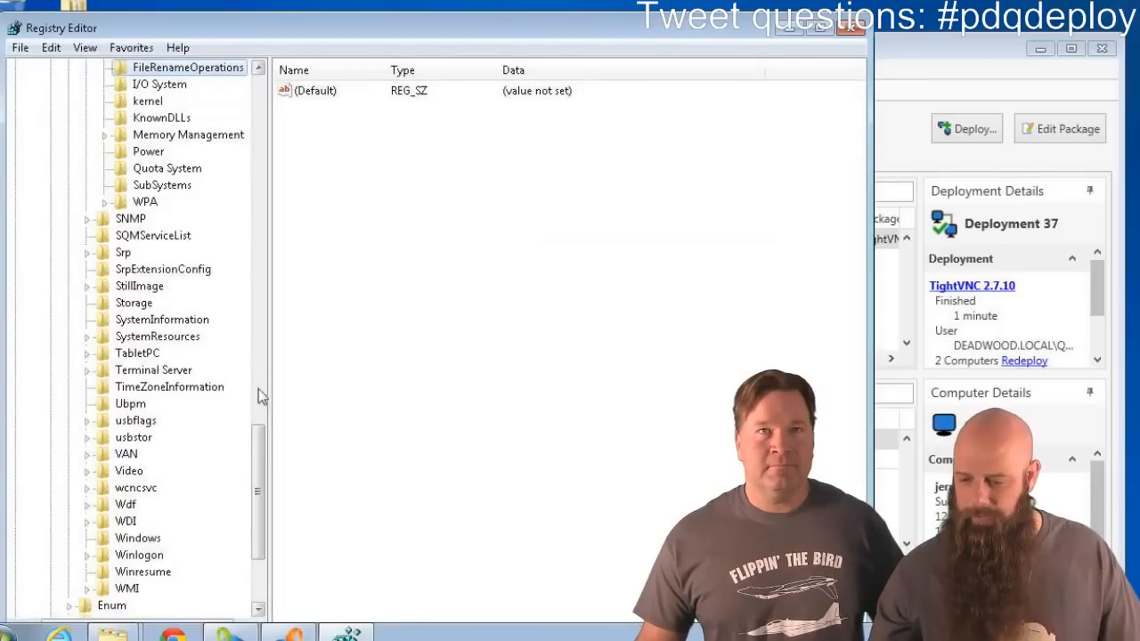
# - Create a new key named Test under HKEY_LOCAL_MACHINE\SOFTWARE in the registry
pyautogui.moveTo(257, 466); pyautogui.dragTo(267, 98)
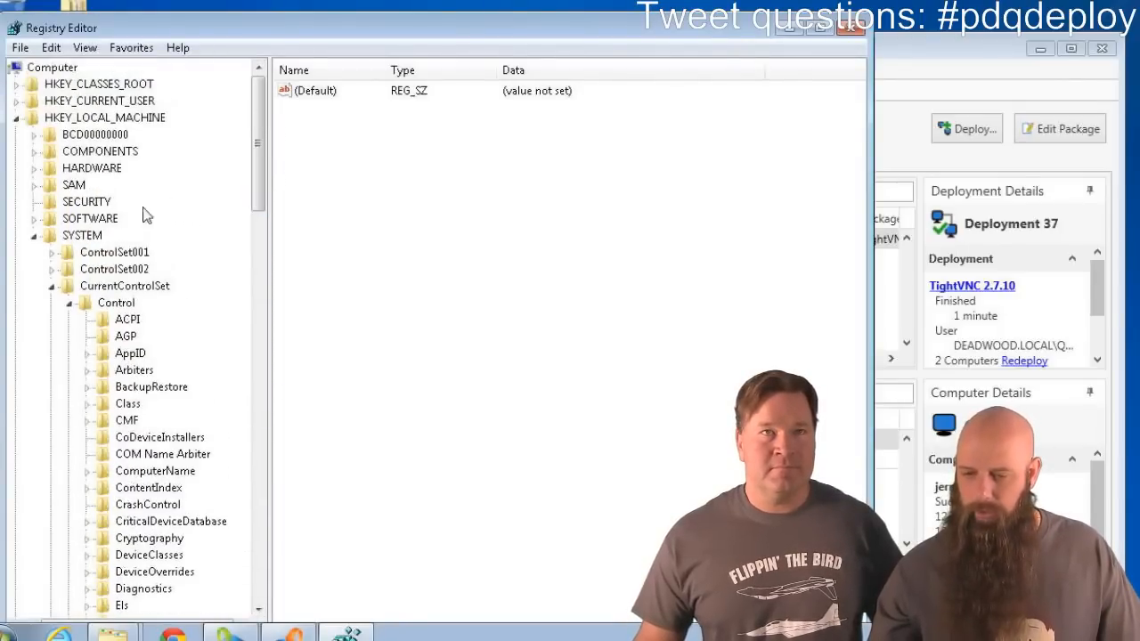
pyautogui.click(71, 286)
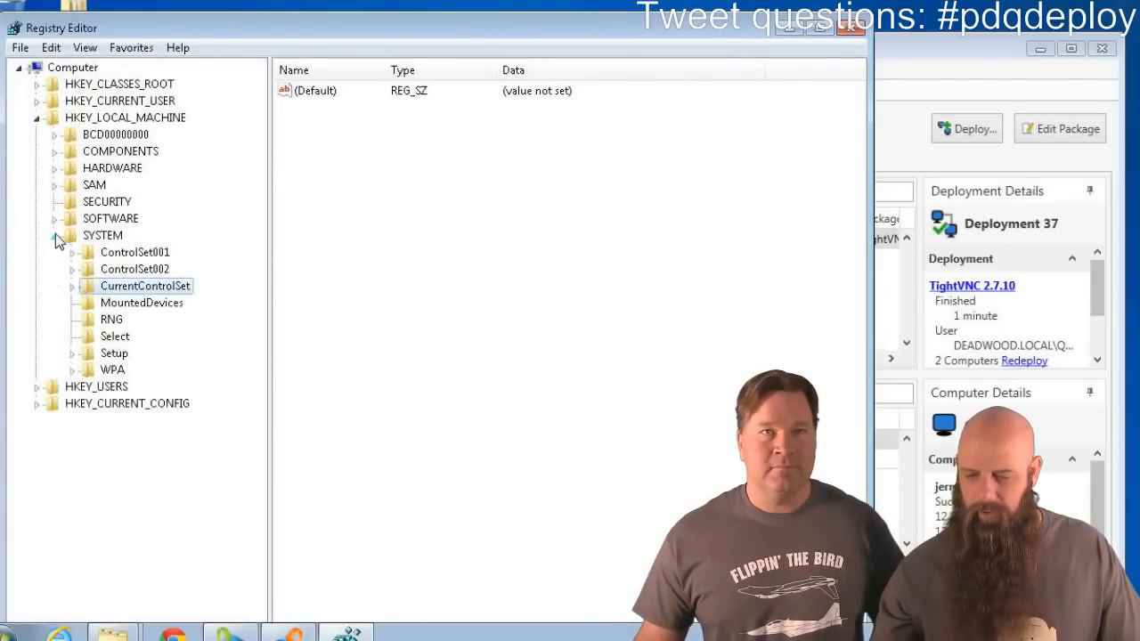
pyautogui.click(53, 235)
pyautogui.click(53, 218)
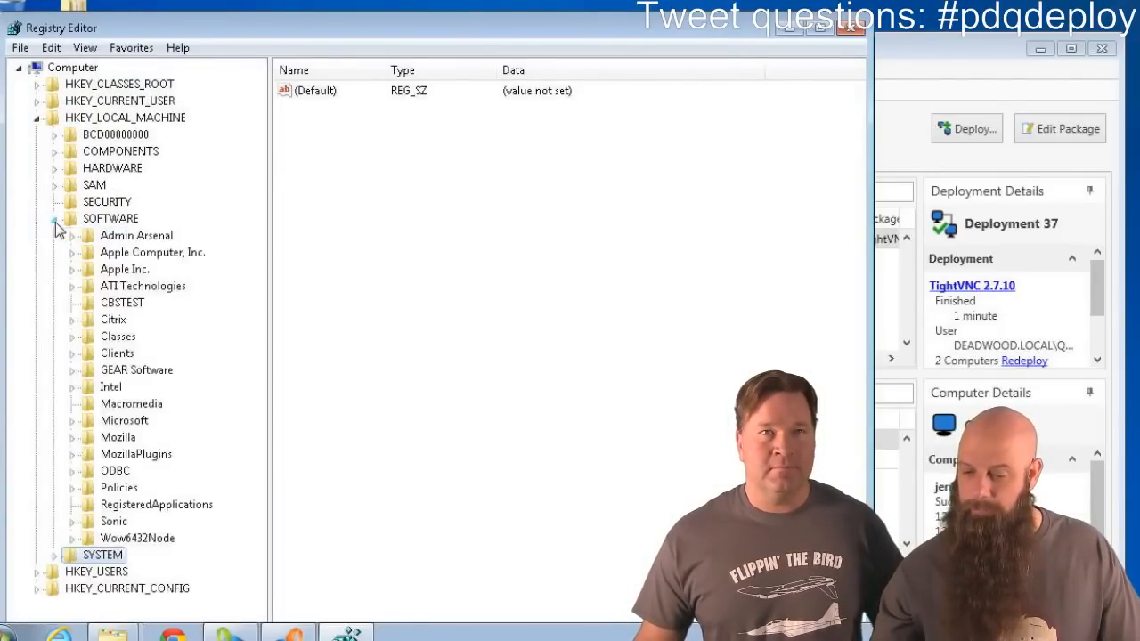
pyautogui.rightClick(104, 219)
pyautogui.moveTo(145, 249)
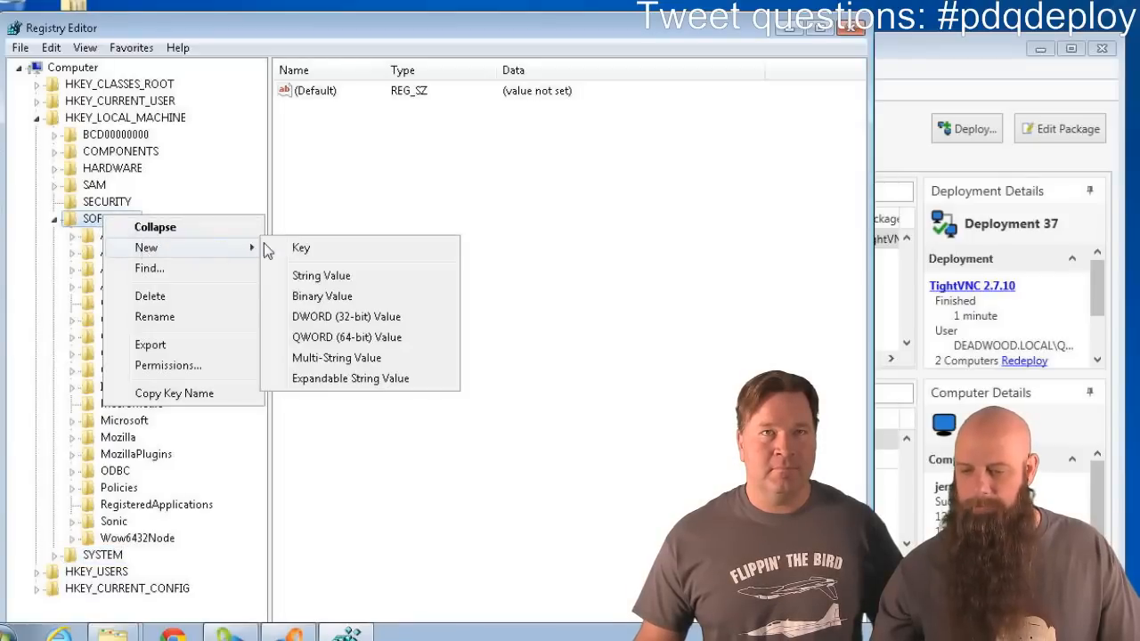
pyautogui.click(284, 246)
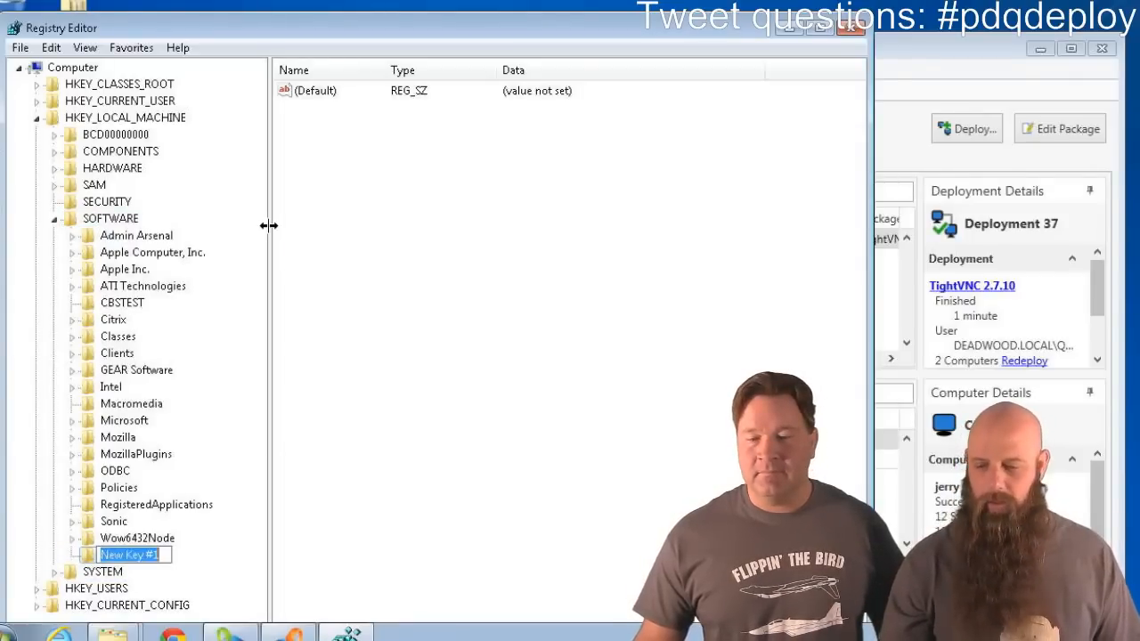
pyautogui.write('Test')
pyautogui.press('Return')
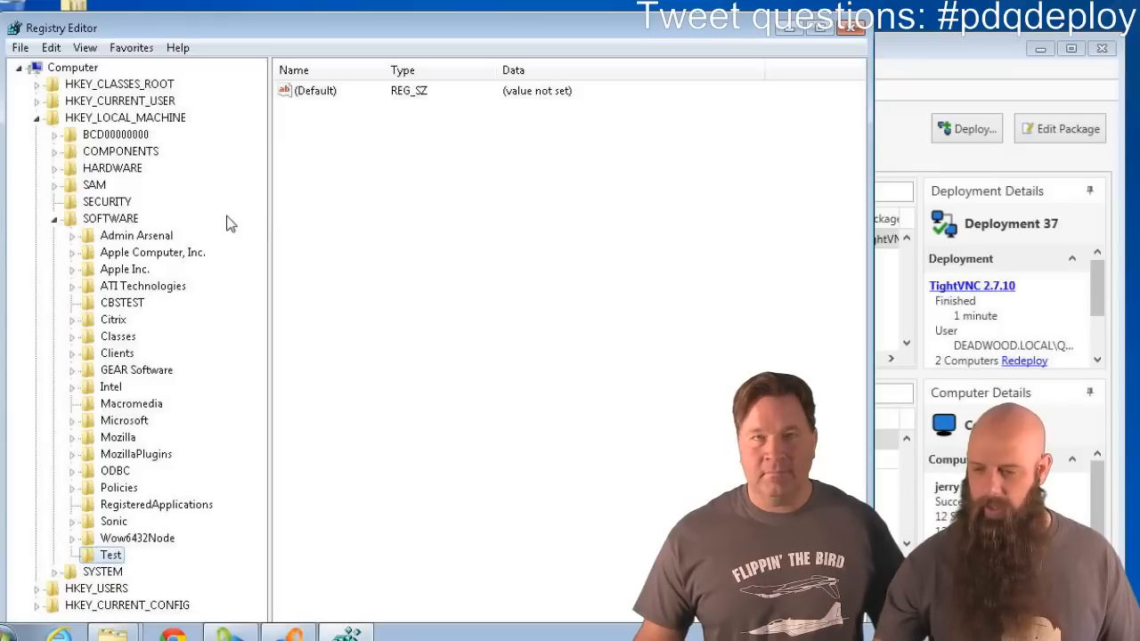
# - Add a string value named Hello to the Test key and set its data to a person's first name
pyautogui.rightClick(330, 144)
pyautogui.moveTo(374, 162)
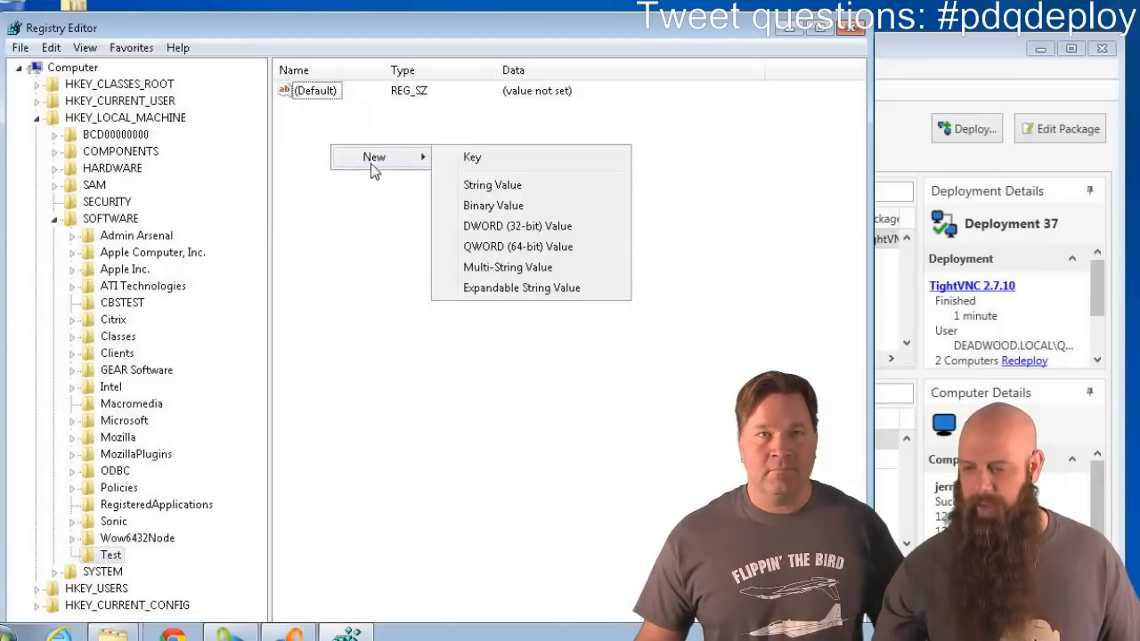
pyautogui.click(470, 186)
pyautogui.write('Hello')
pyautogui.press('Return')
pyautogui.press('Return')
pyautogui.write('LE')
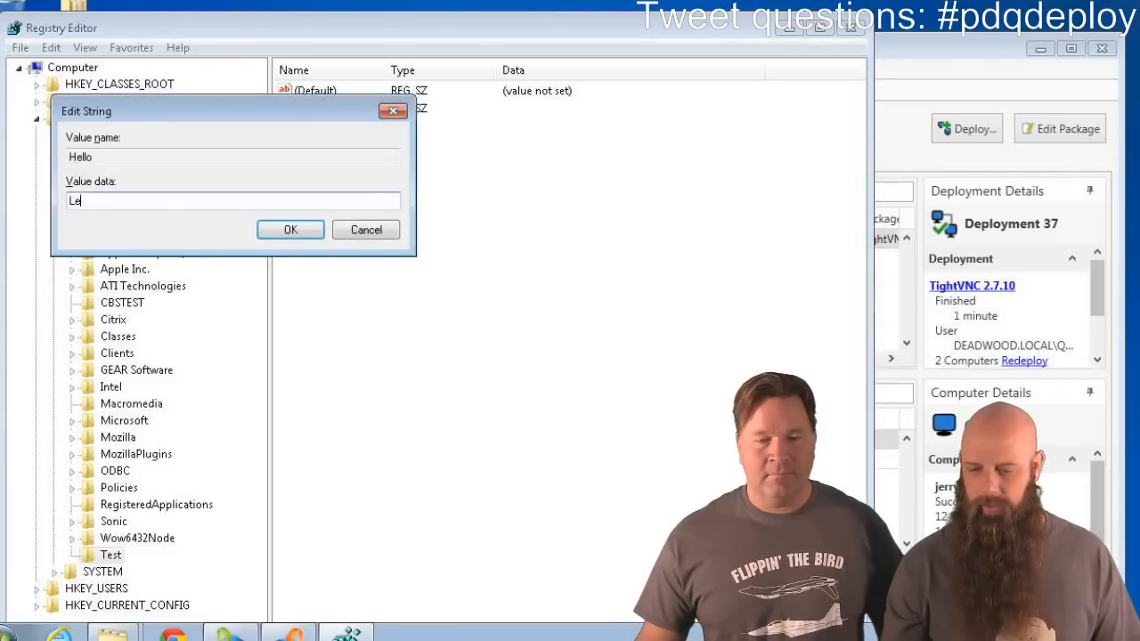
pyautogui.write('x')
pyautogui.press('Return')
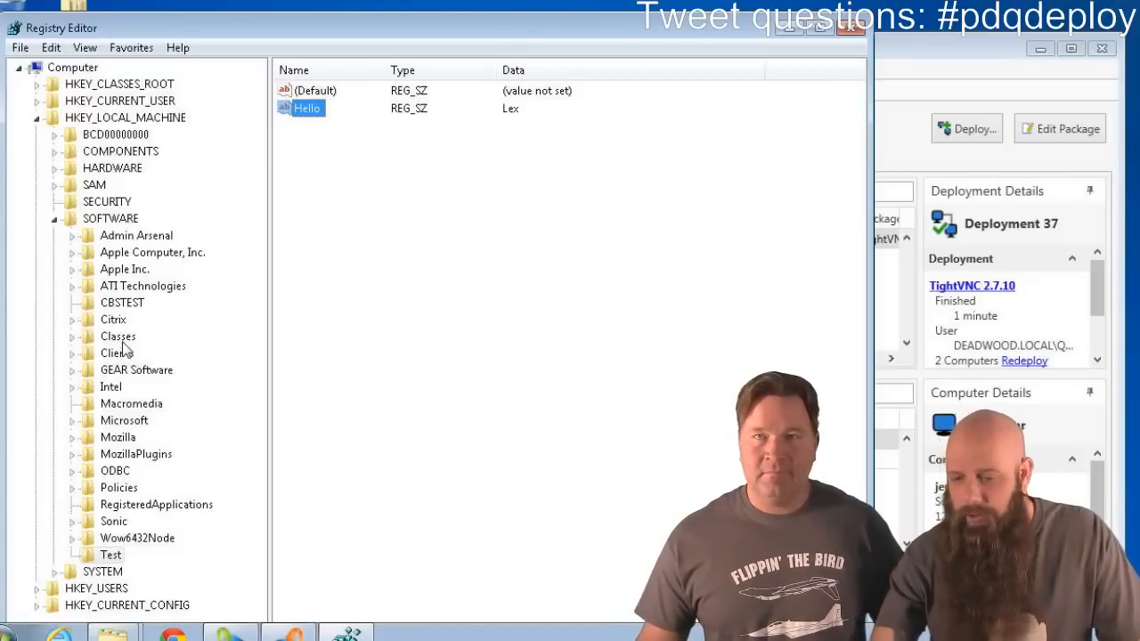
# - Export the Test registry key to the Desktop as LexReg and minimize the Registry Editor
pyautogui.rightClick(103, 558)
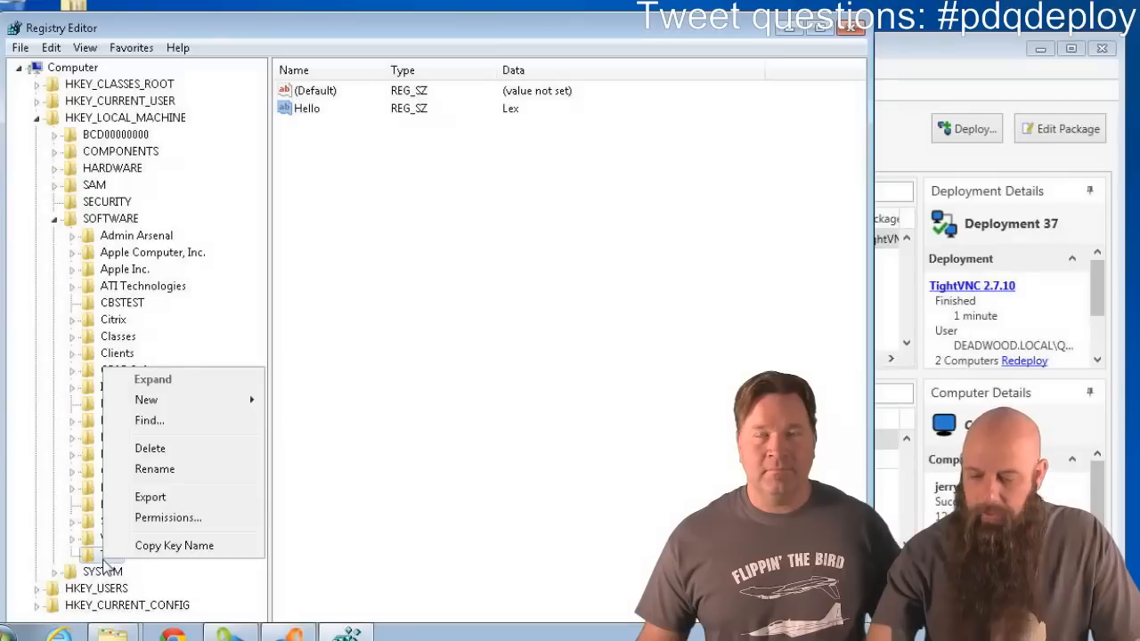
pyautogui.click(160, 498)
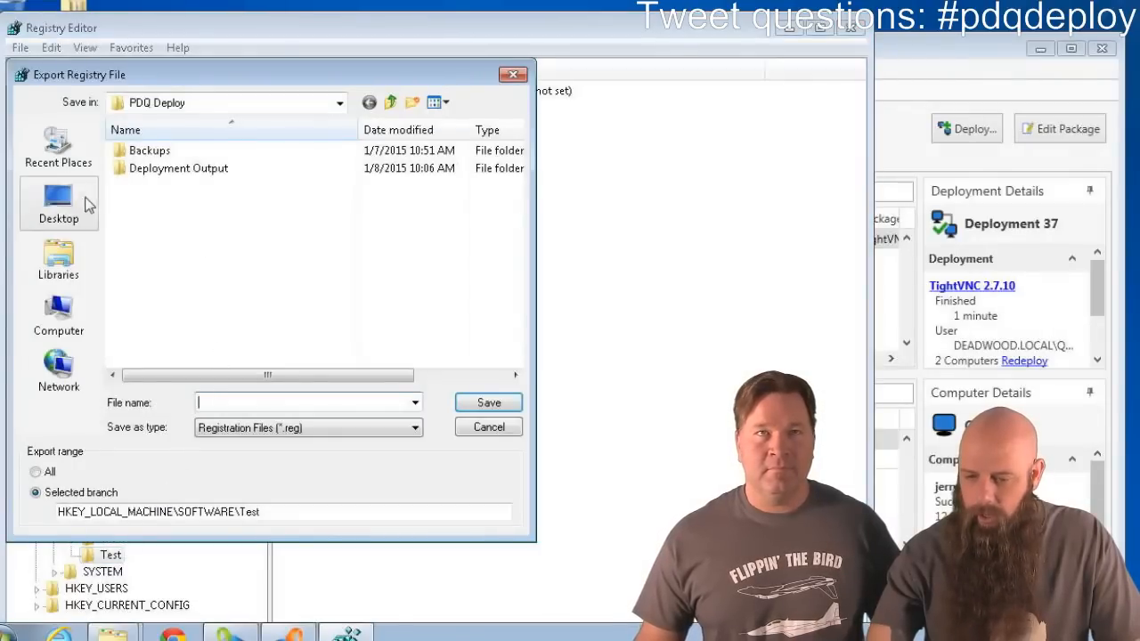
pyautogui.click(59, 205)
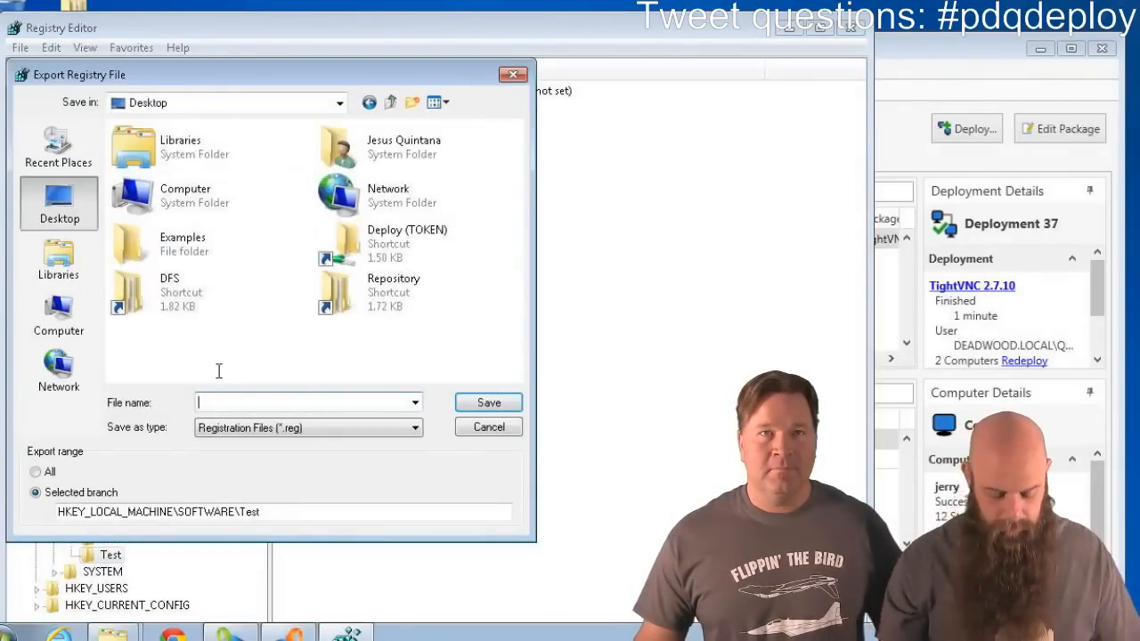
pyautogui.write('Le')
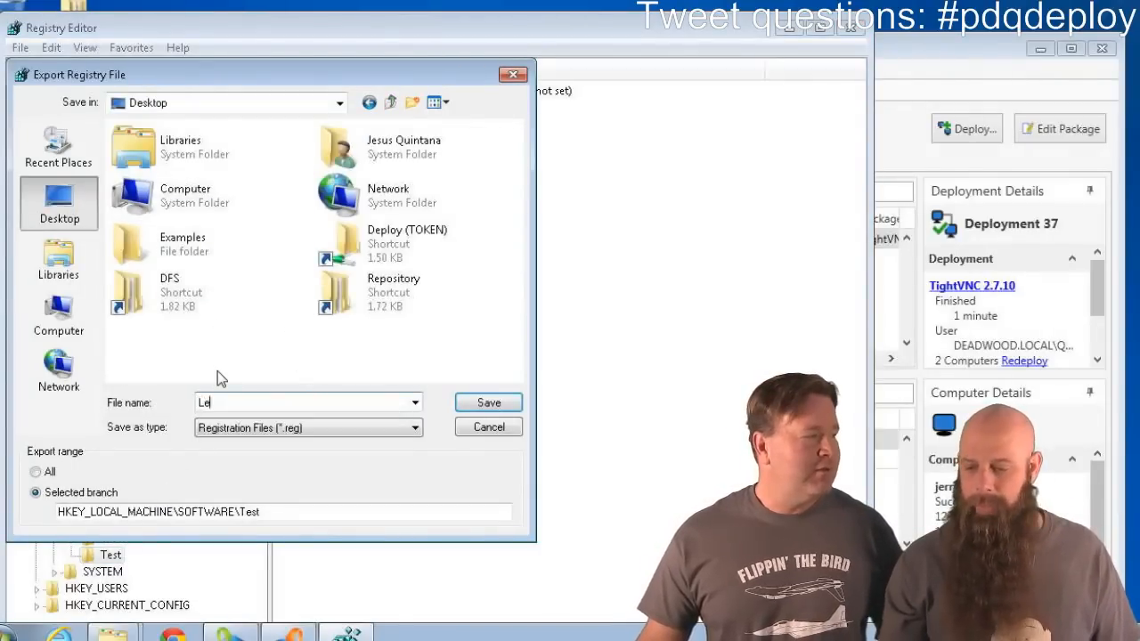
pyautogui.write('xReg')
pyautogui.press('Return')
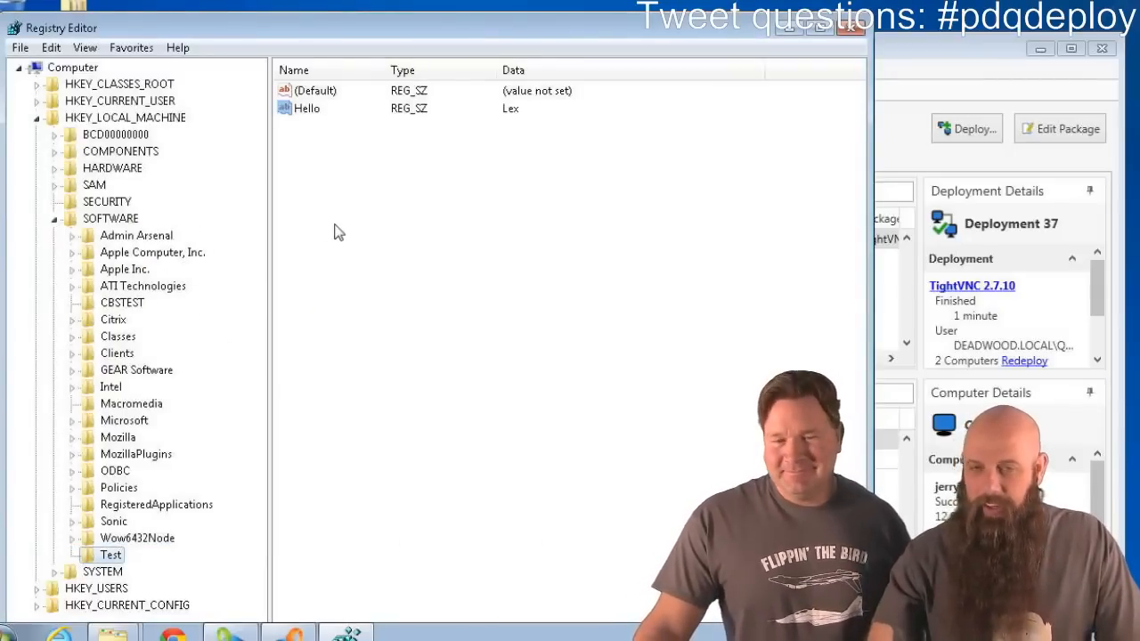
pyautogui.click(795, 31)
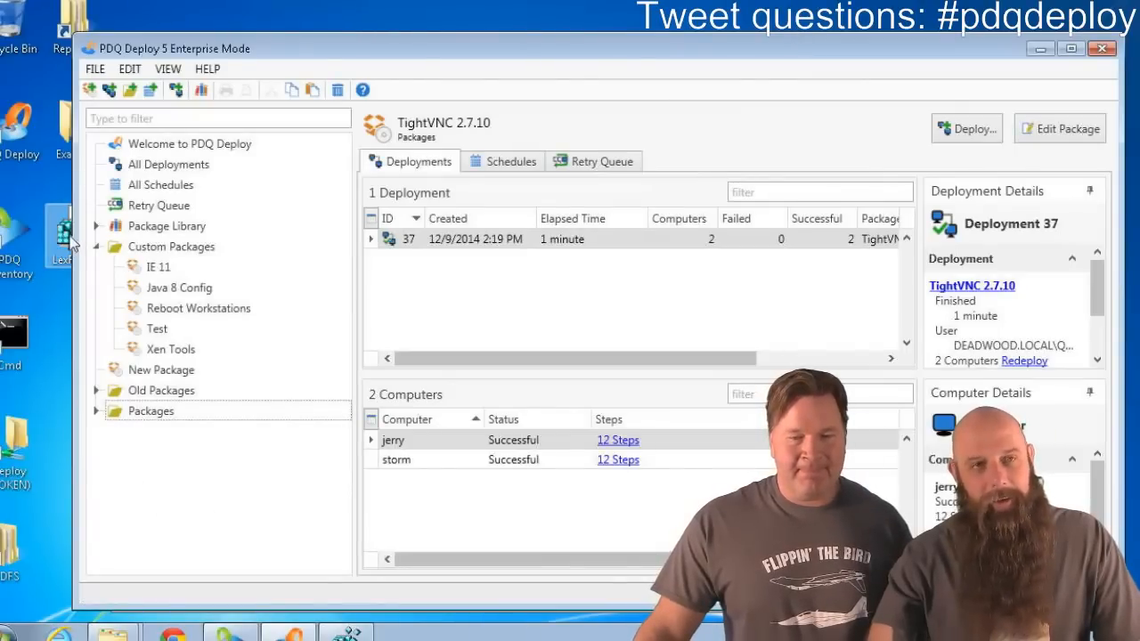
# - Create a new package and set LexReg.reg from the Desktop as the install file of Step 1
pyautogui.click(90, 91)
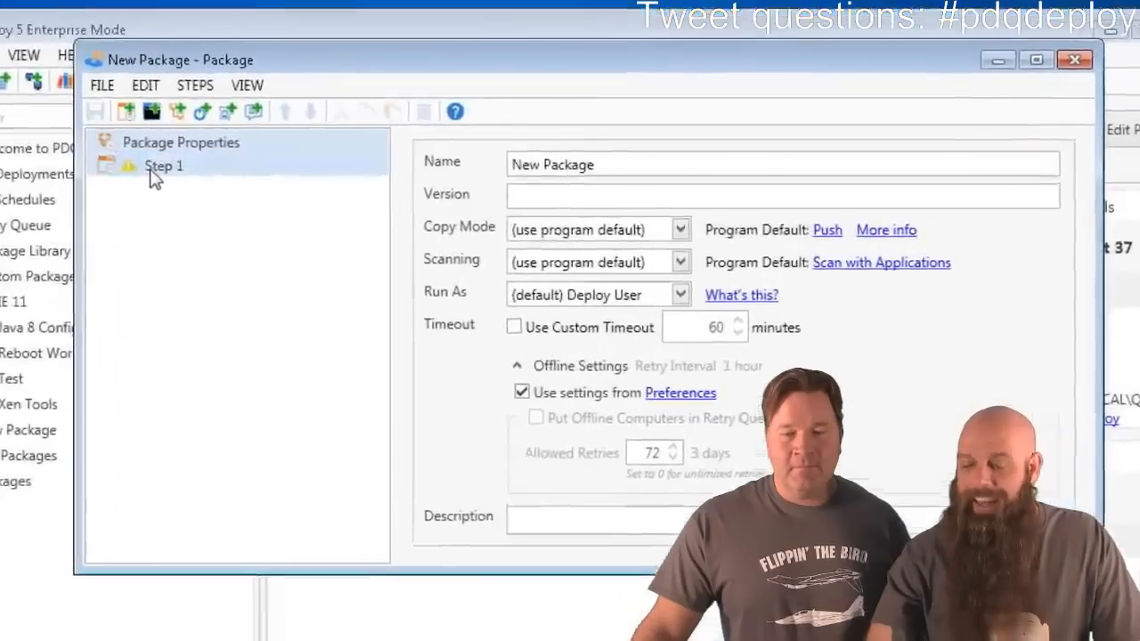
pyautogui.click(278, 159)
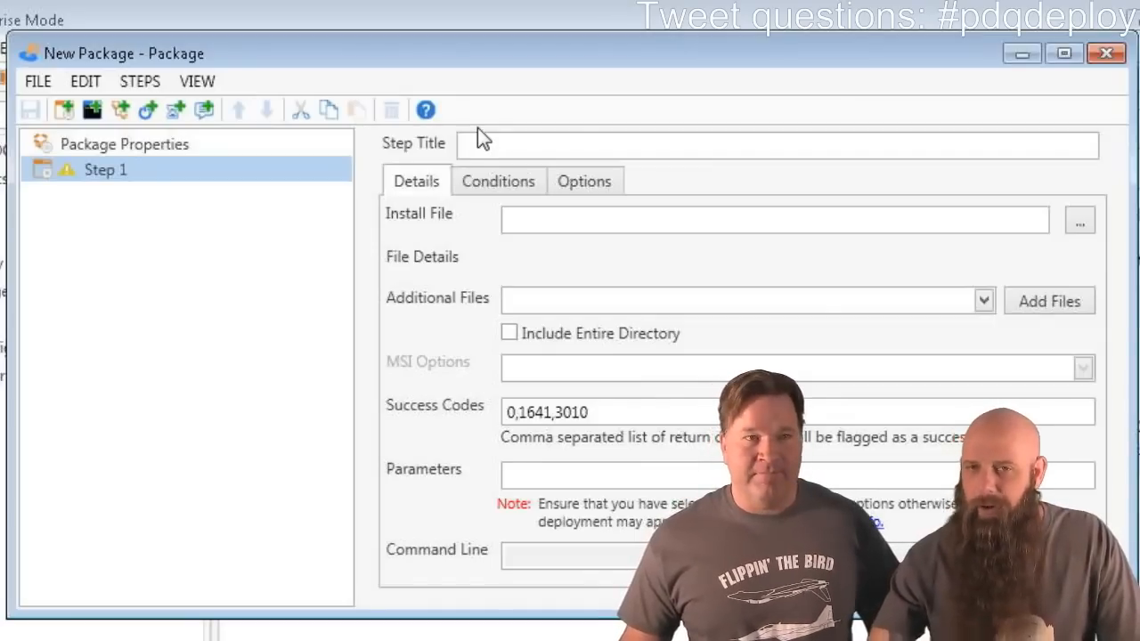
pyautogui.click(1081, 221)
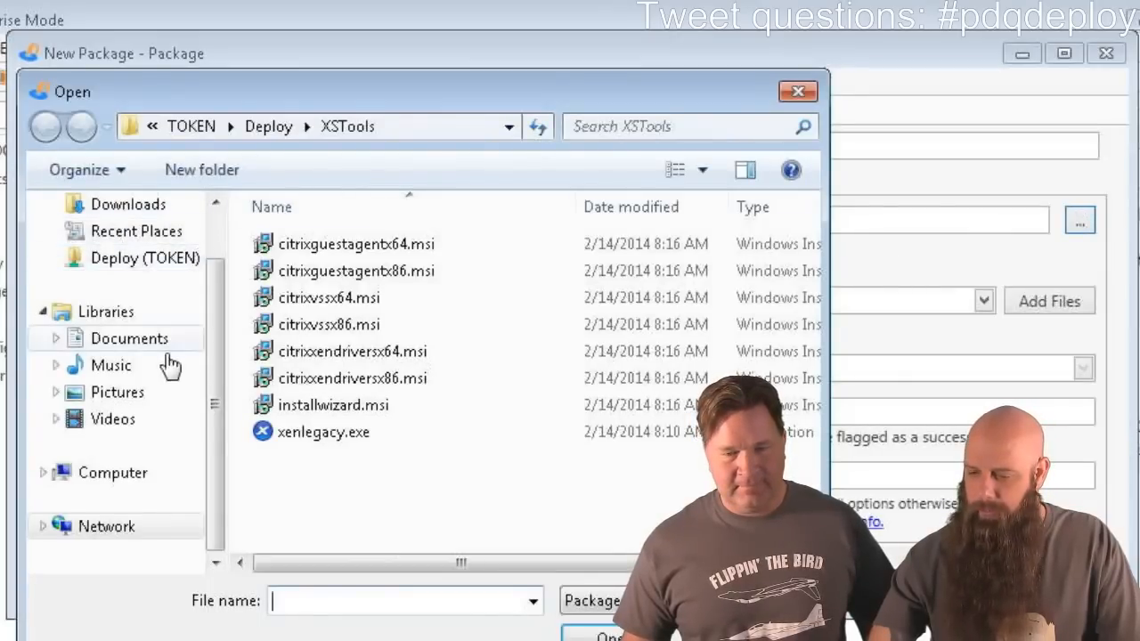
pyautogui.scroll(2, 211, 225)
pyautogui.click(131, 244)
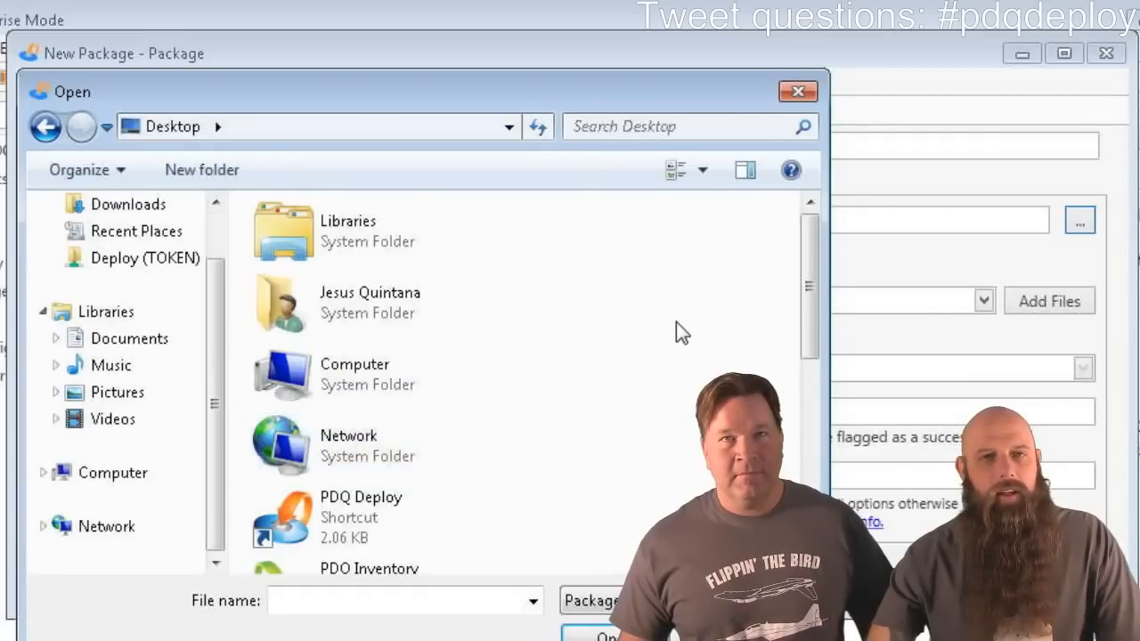
pyautogui.scroll(-3, 624, 365)
pyautogui.doubleClick(325, 476)
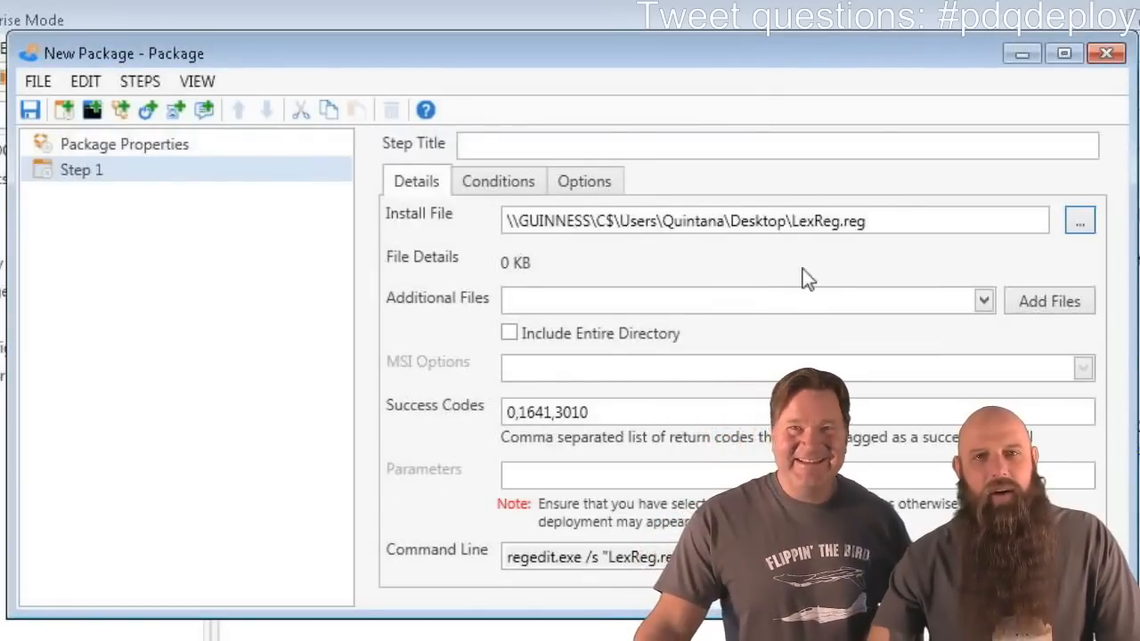
# - Close the new LexReg.reg package without saving its changes
pyautogui.moveTo(805, 265)
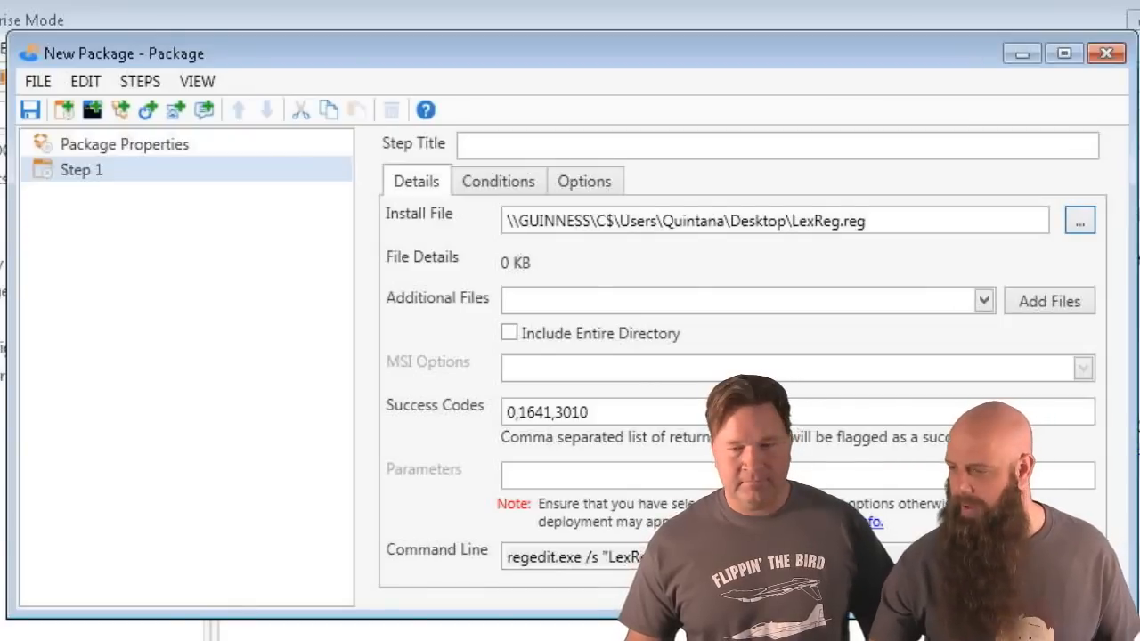
pyautogui.click(1111, 57)
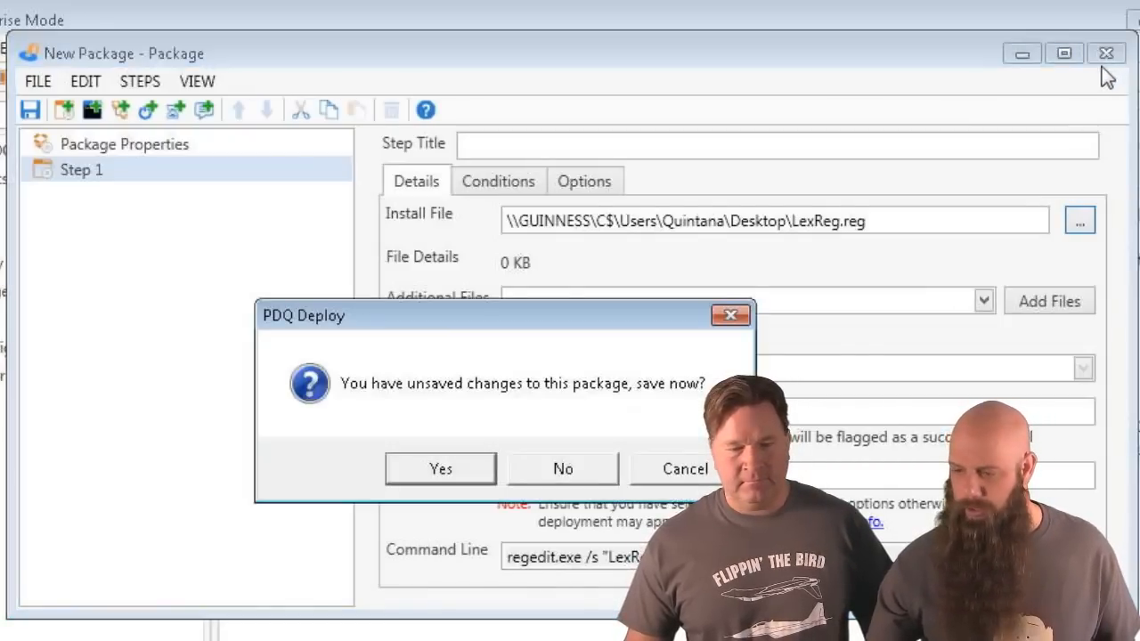
pyautogui.click(566, 470)
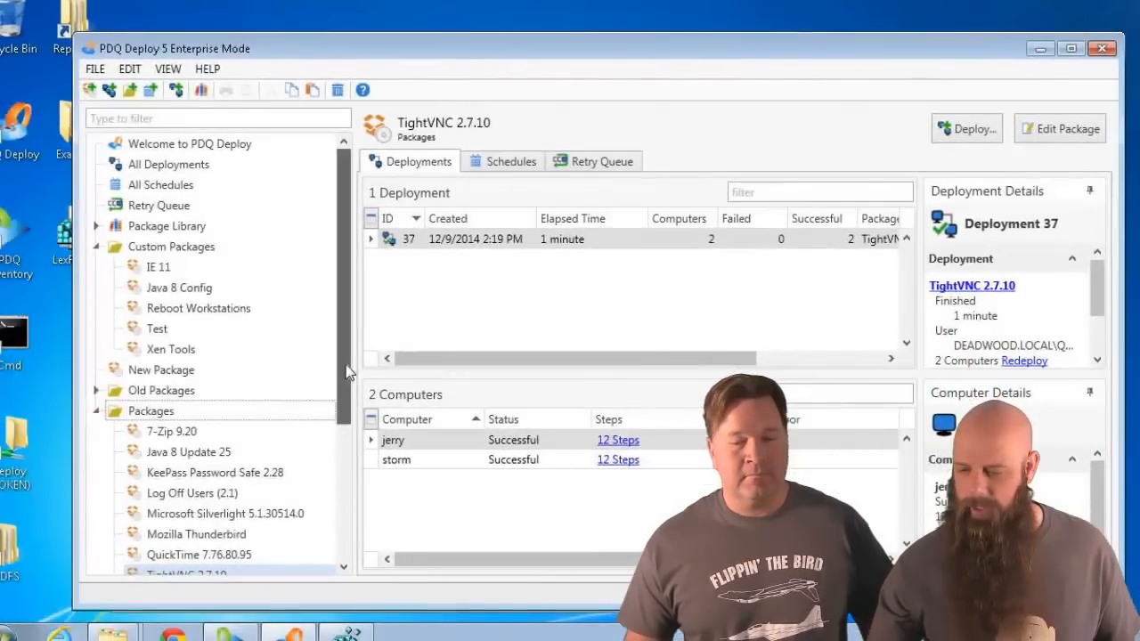
# - Open the Adobe Reader XI 11.0.10 package and examine the full command of the Disable AutoUpdate (32-bit) step
pyautogui.moveTo(349, 372); pyautogui.dragTo(344, 440)
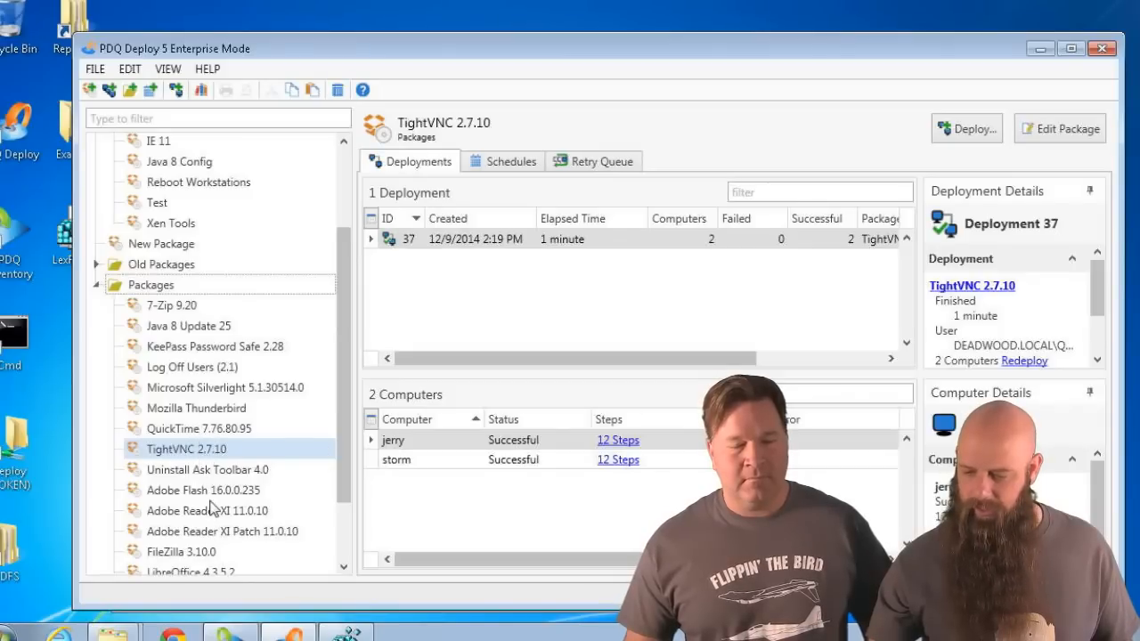
pyautogui.click(206, 511)
pyautogui.doubleClick(207, 510)
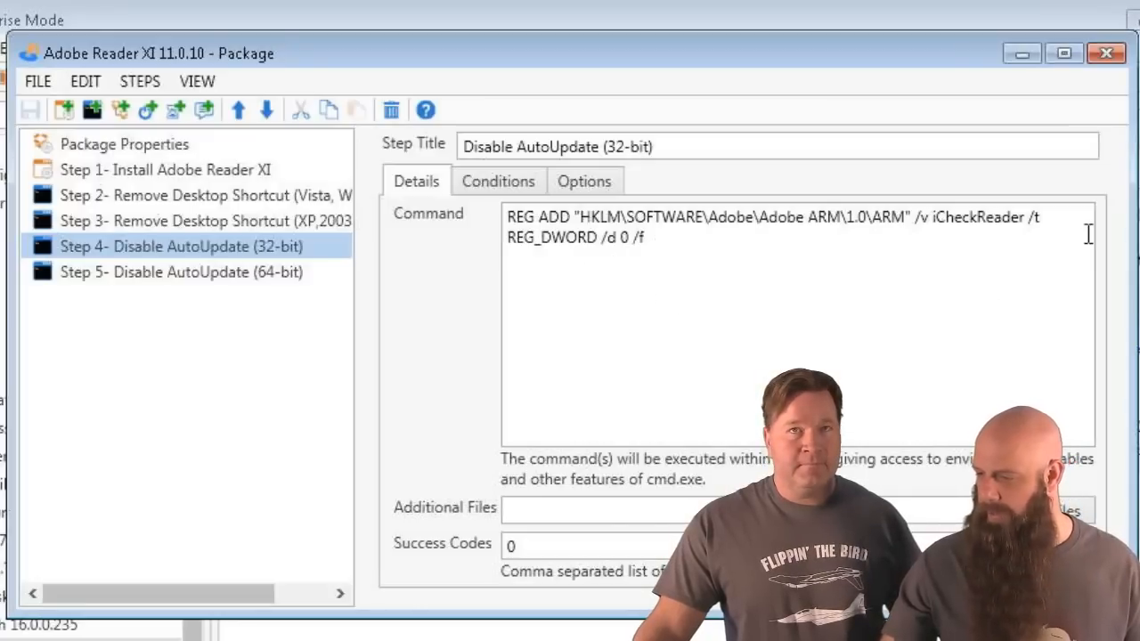
pyautogui.moveTo(354, 291); pyautogui.dragTo(254, 294)
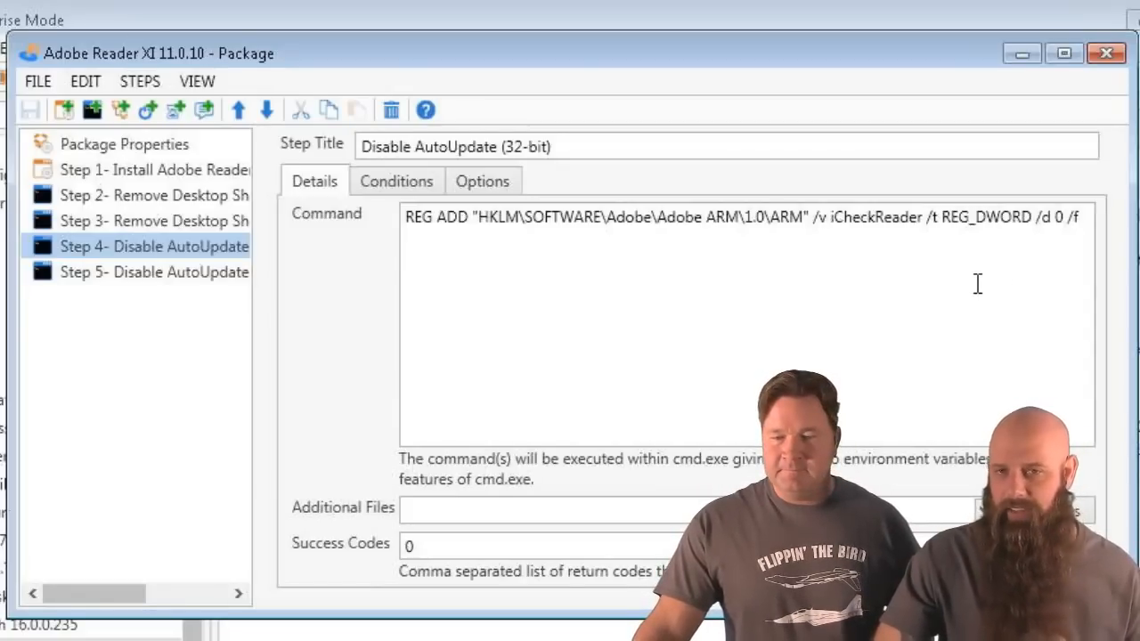
# - Start a second REG ADD line below the existing command in the Disable AutoUpdate (32-bit) step
pyautogui.click(560, 253)
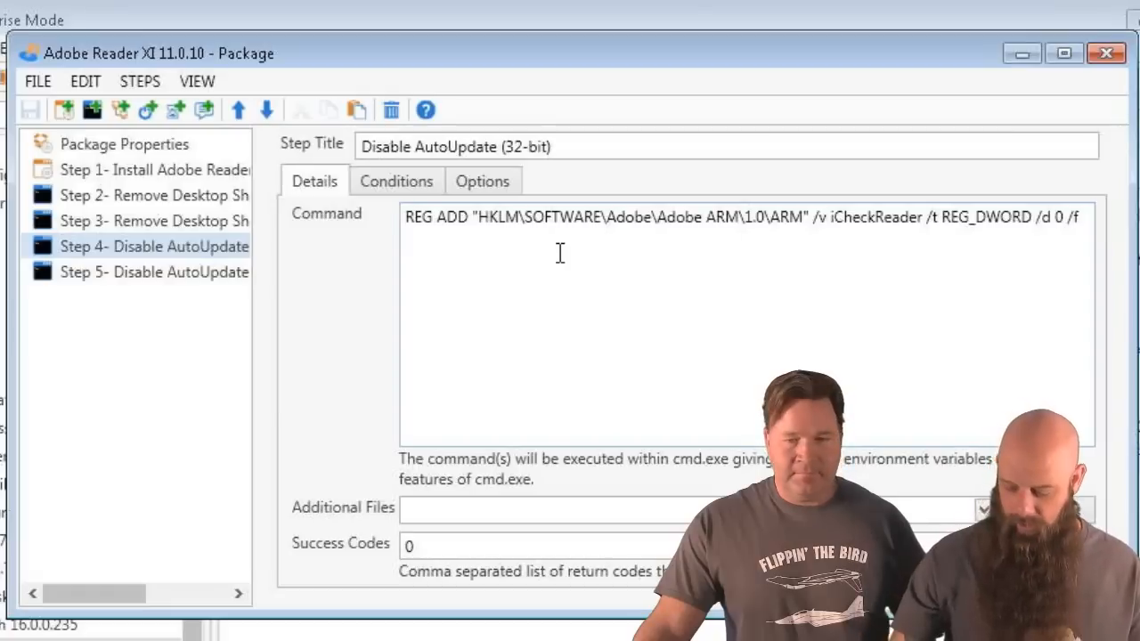
pyautogui.press('Return')
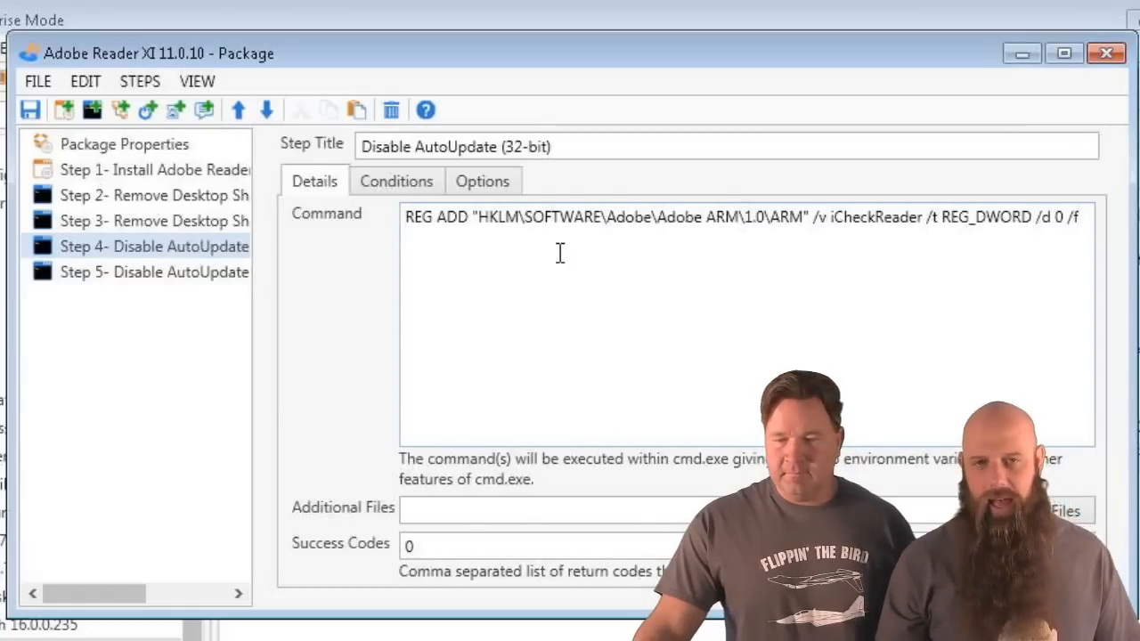
pyautogui.write('REG ')
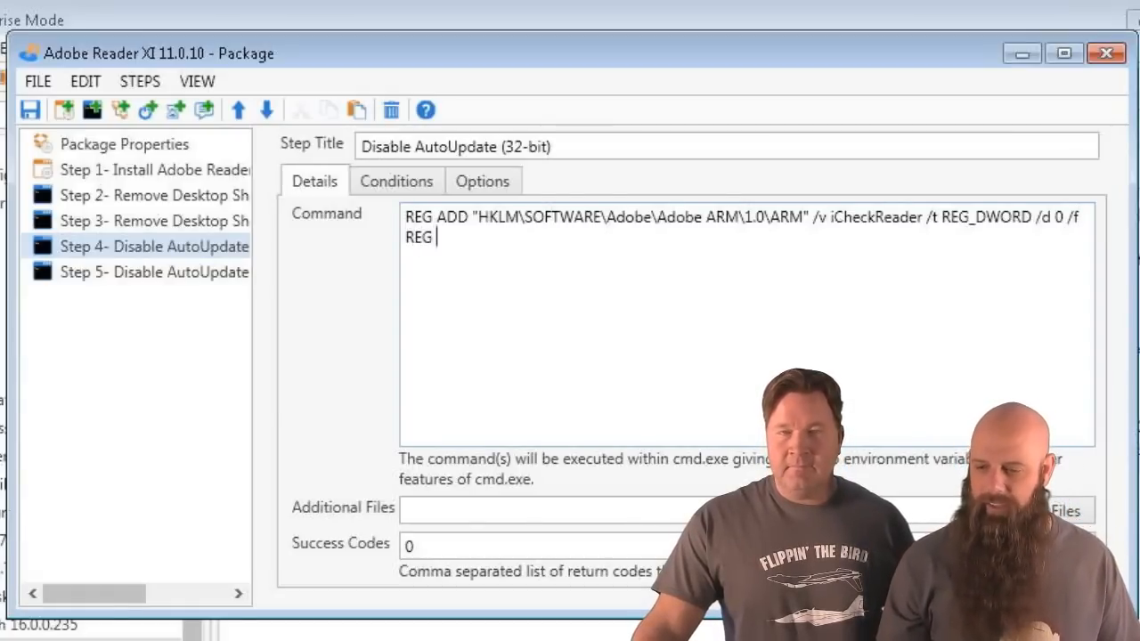
pyautogui.write('ADD')
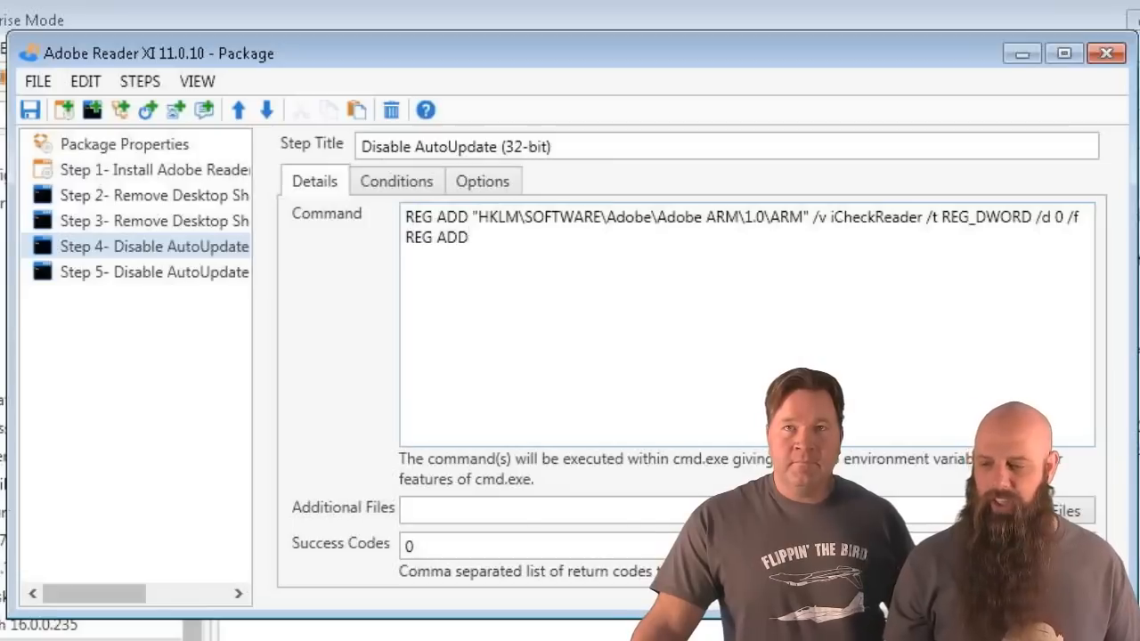
# - Remove the extra REG ADD text and close the Adobe Reader XI package without saving
pyautogui.press('BackSpace')
pyautogui.press('BackSpace')
pyautogui.press('BackSpace')
pyautogui.press('BackSpace')
pyautogui.press('BackSpace')
pyautogui.press('BackSpace')
pyautogui.press('BackSpace')
pyautogui.press('BackSpace')
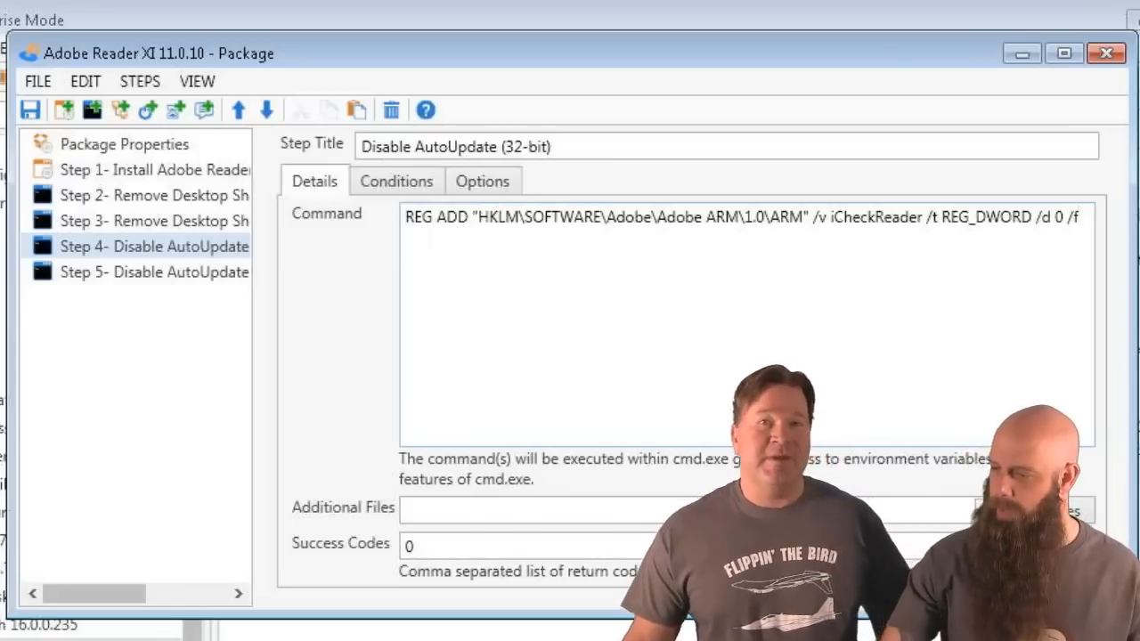
pyautogui.click(1107, 54)
pyautogui.click(575, 479)
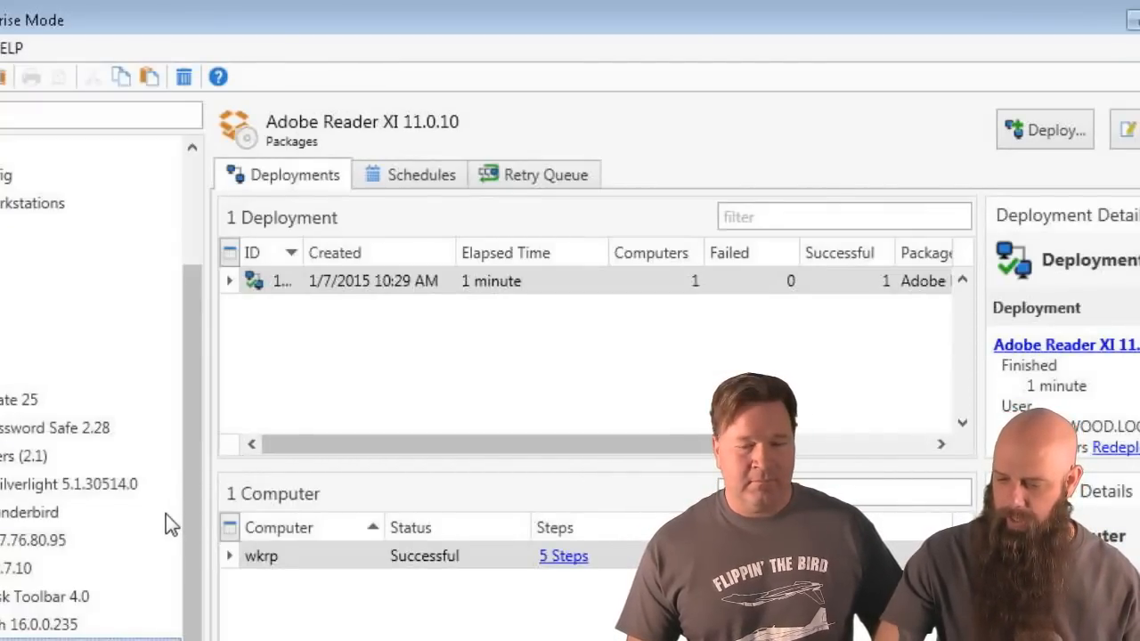
pyautogui.moveTo(184, 480); pyautogui.dragTo(199, 555)
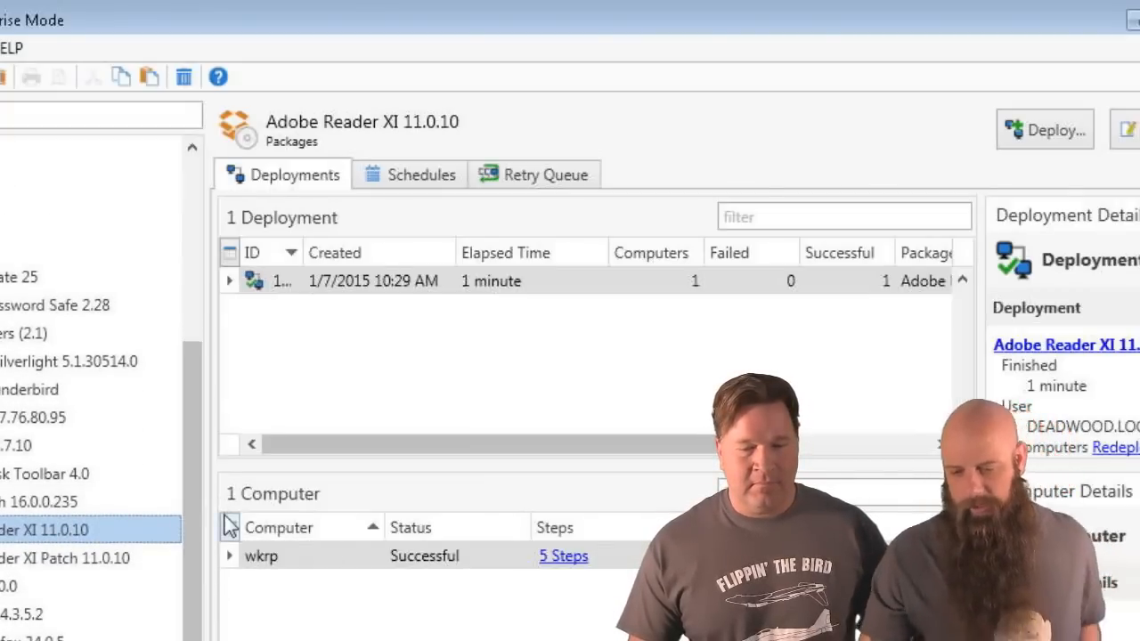